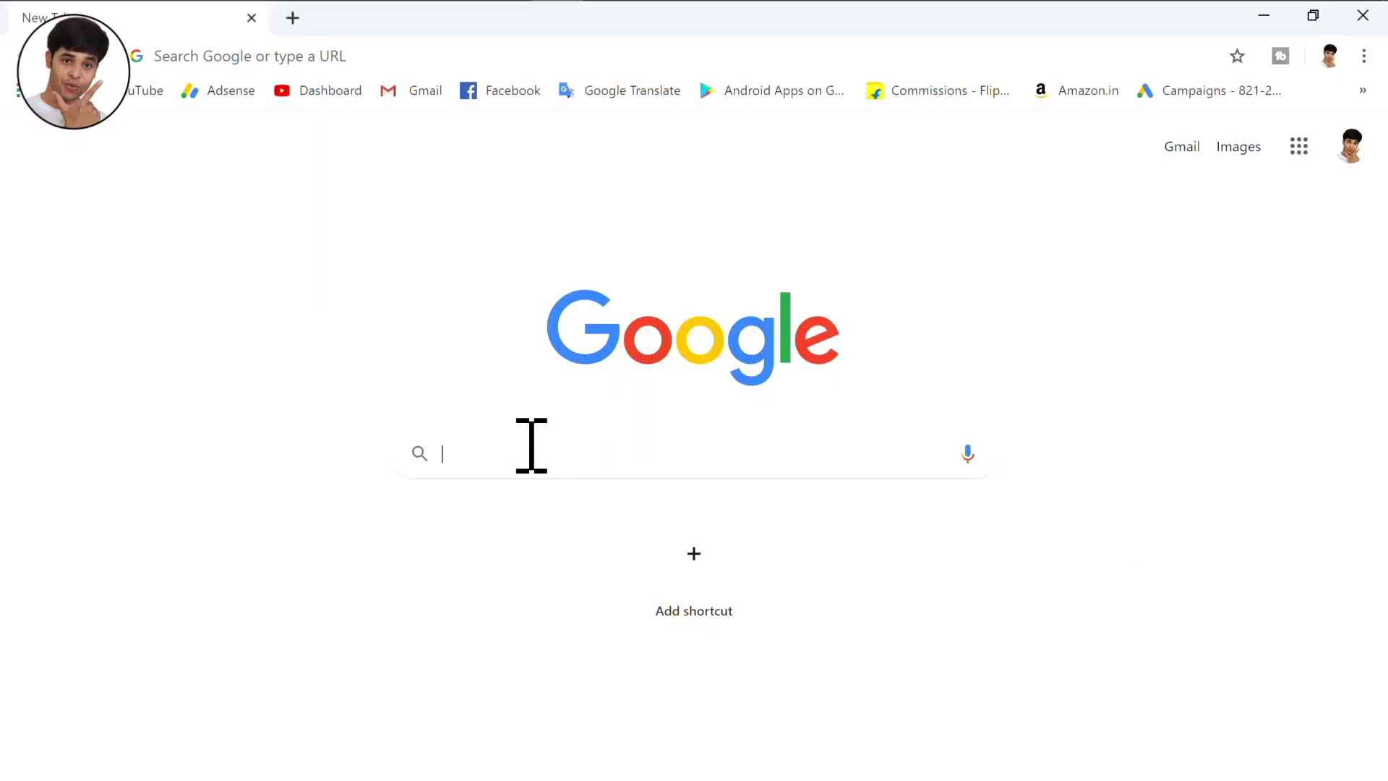
# Step: Search Google for 'filmora'
pyautogui.write('film')
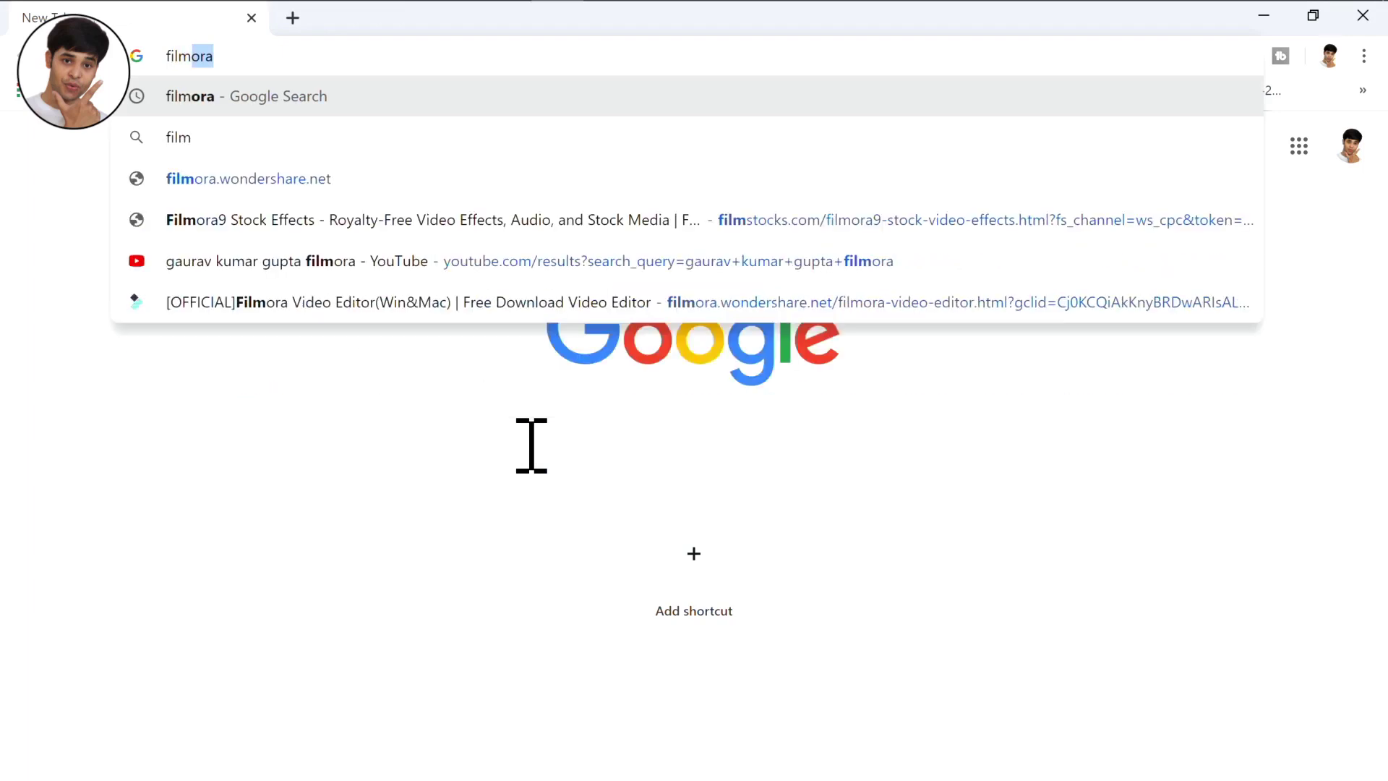
pyautogui.write('ora')
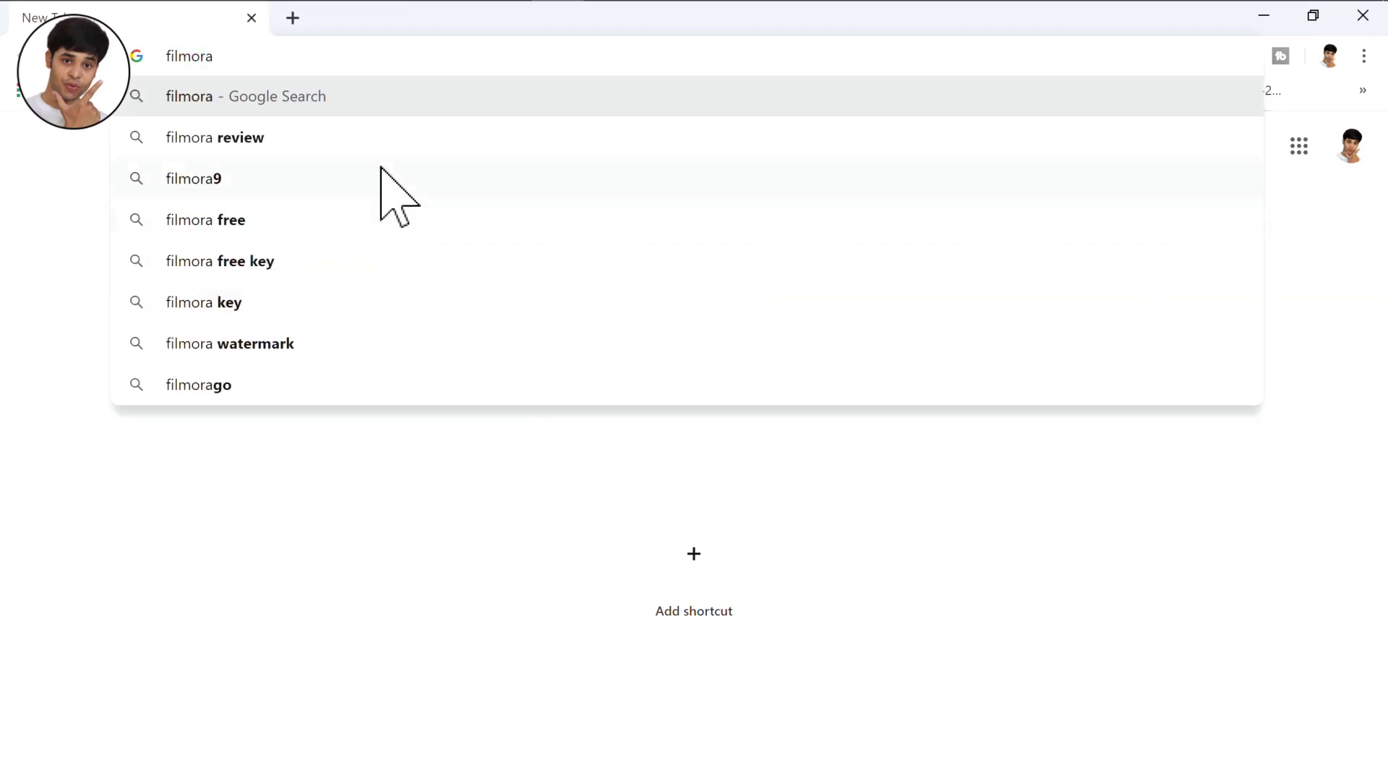
pyautogui.press('Return')
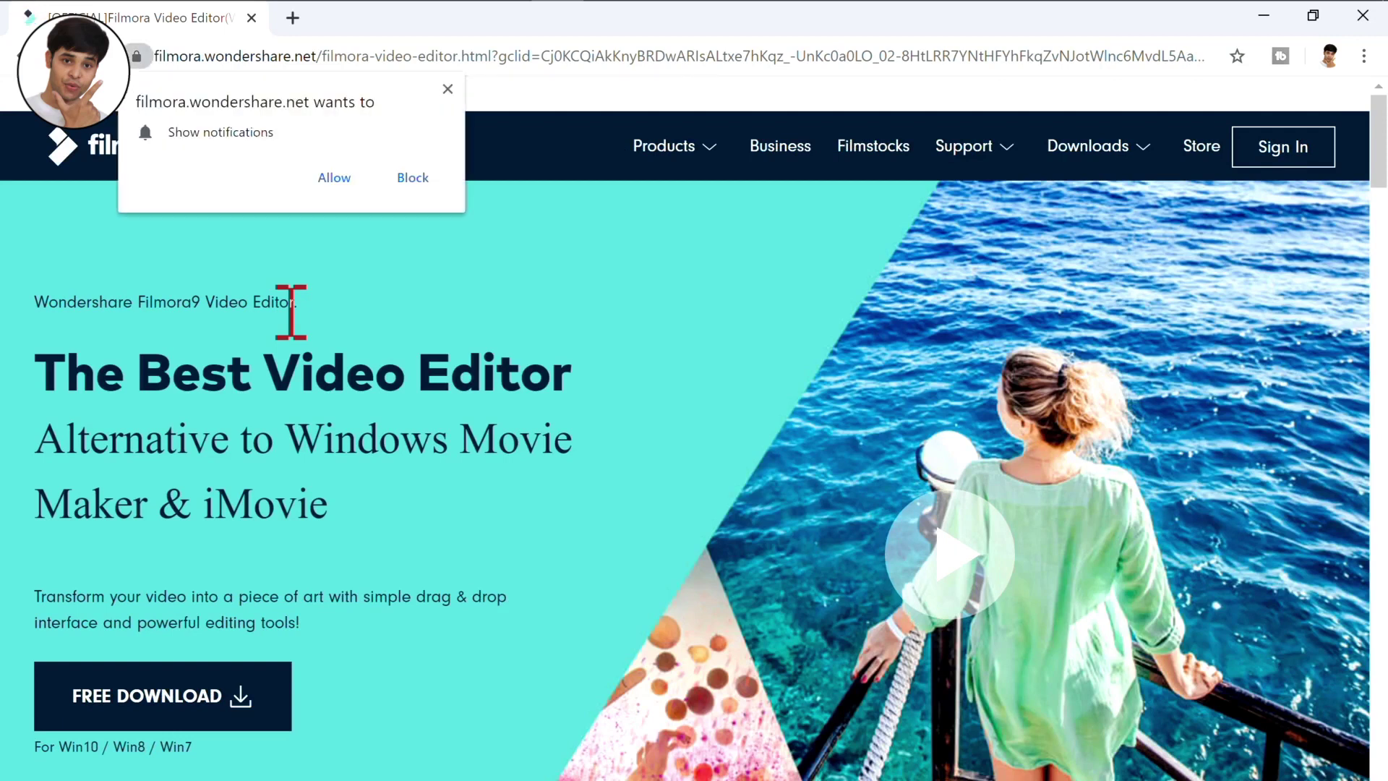
# Step: Dismiss the notification prompt, view the free download section, close Chrome, and reposition the Filmora9 shortcut
pyautogui.click(447, 89)
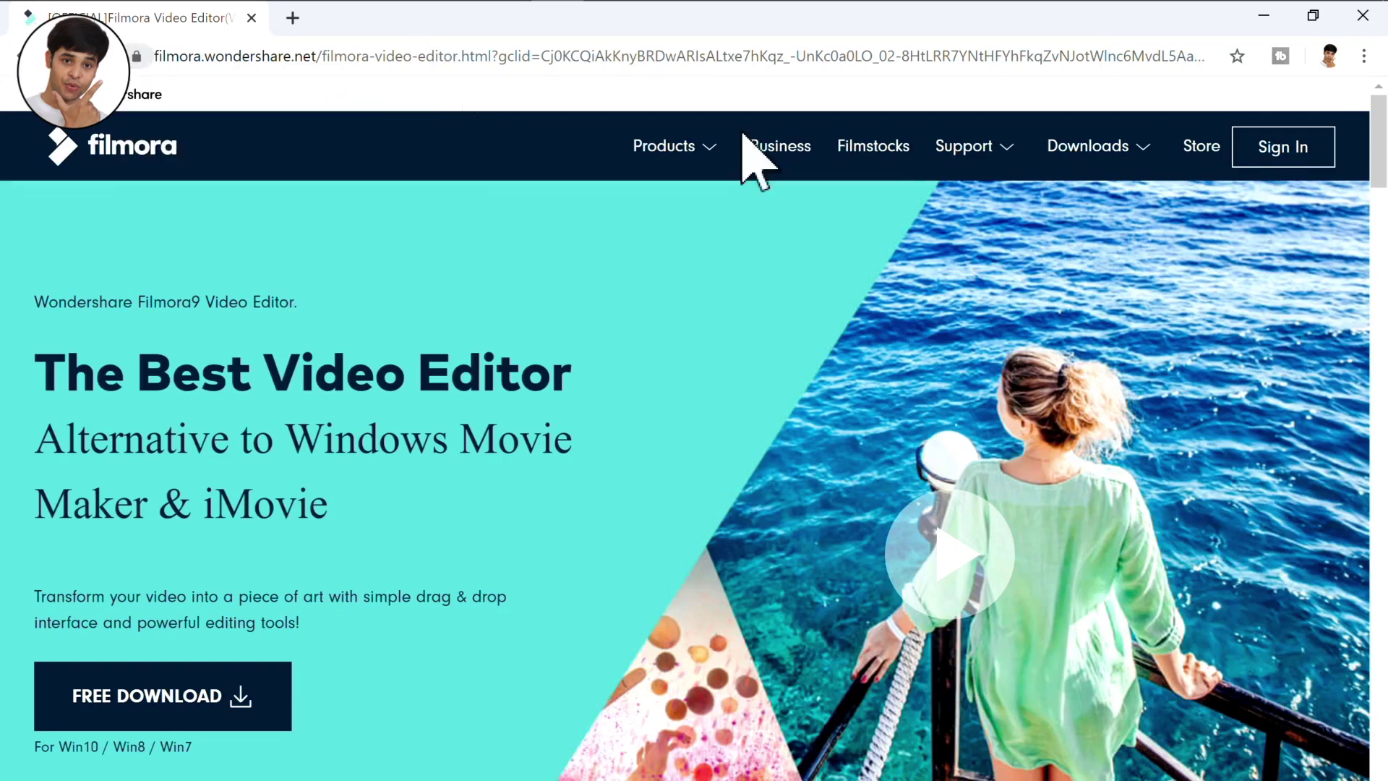
pyautogui.scroll(-4, 1384, 209)
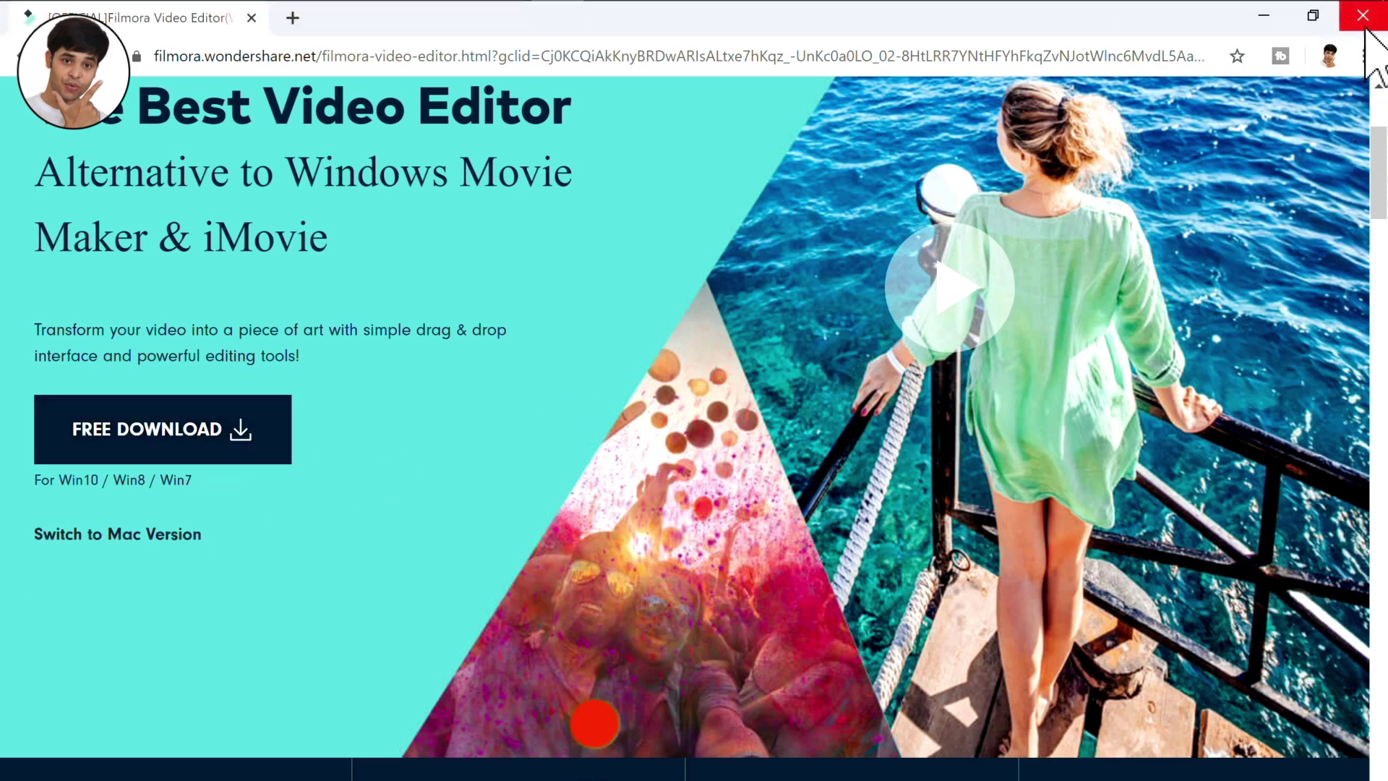
pyautogui.click(1362, 16)
pyautogui.moveTo(286, 44)
pyautogui.mouseDown()
pyautogui.moveTo(300, 241)
pyautogui.moveTo(404, 75)
pyautogui.mouseUp()
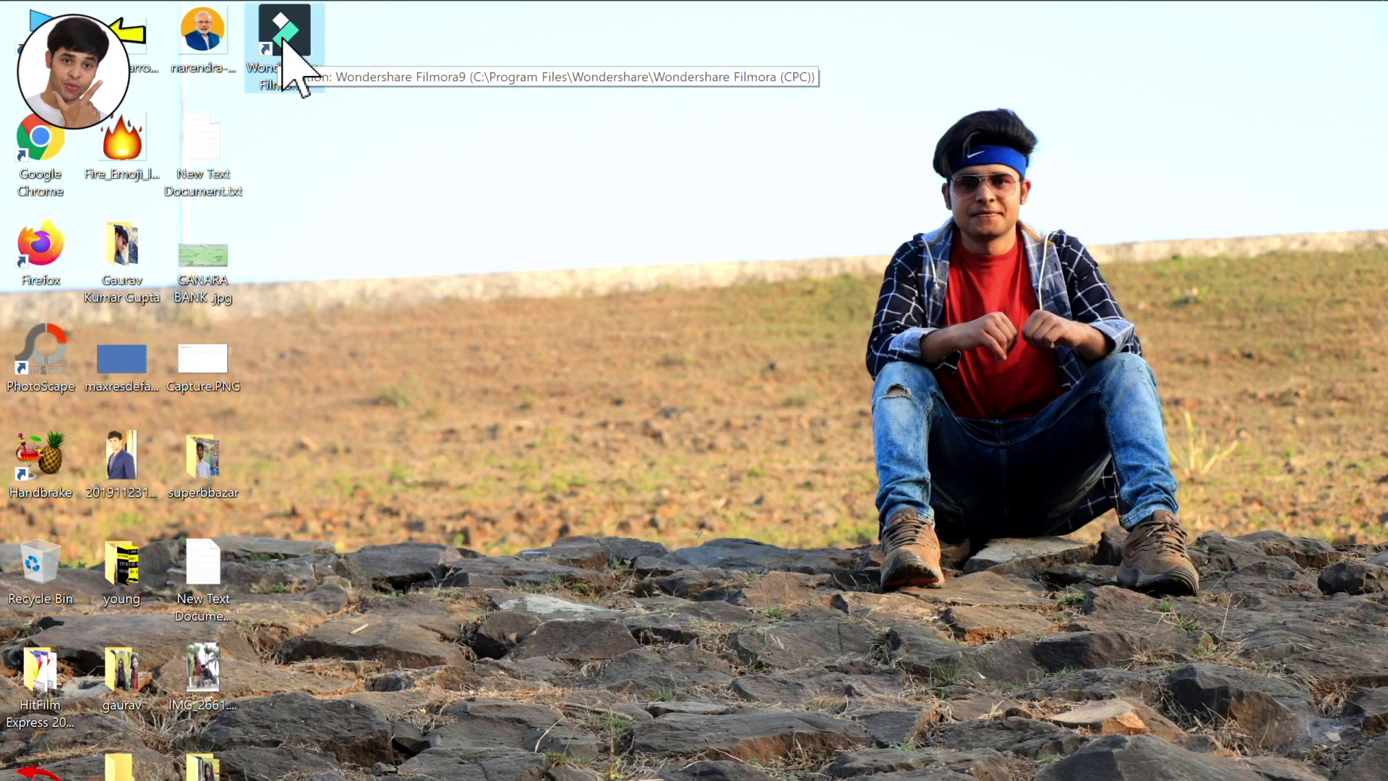
# Step: Start Filmora9 from its desktop shortcut, opening an empty untitled project
pyautogui.doubleClick(284, 45)
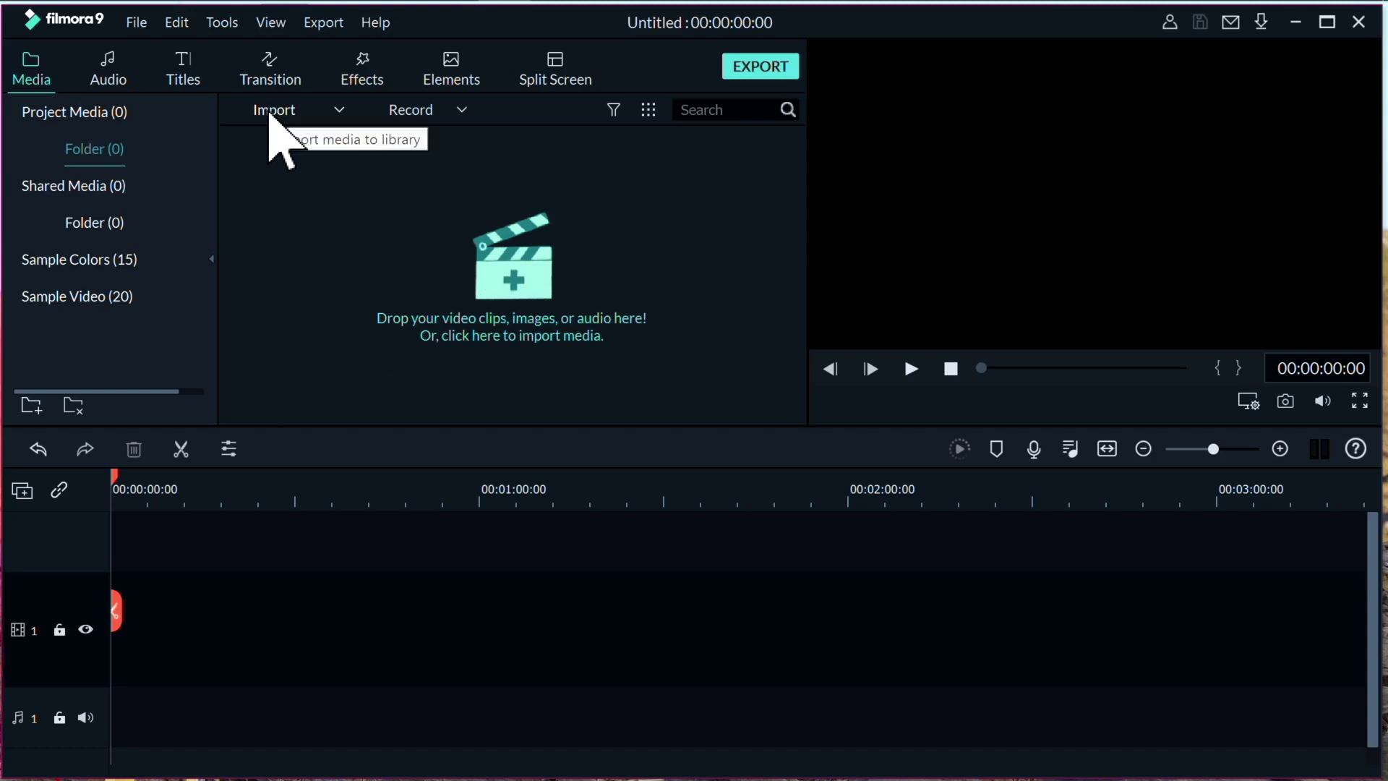
# Step: Import a video from the gaurav folder, choosing Online Writing copywriting, then ole ole ole.mp4
pyautogui.click(444, 260)
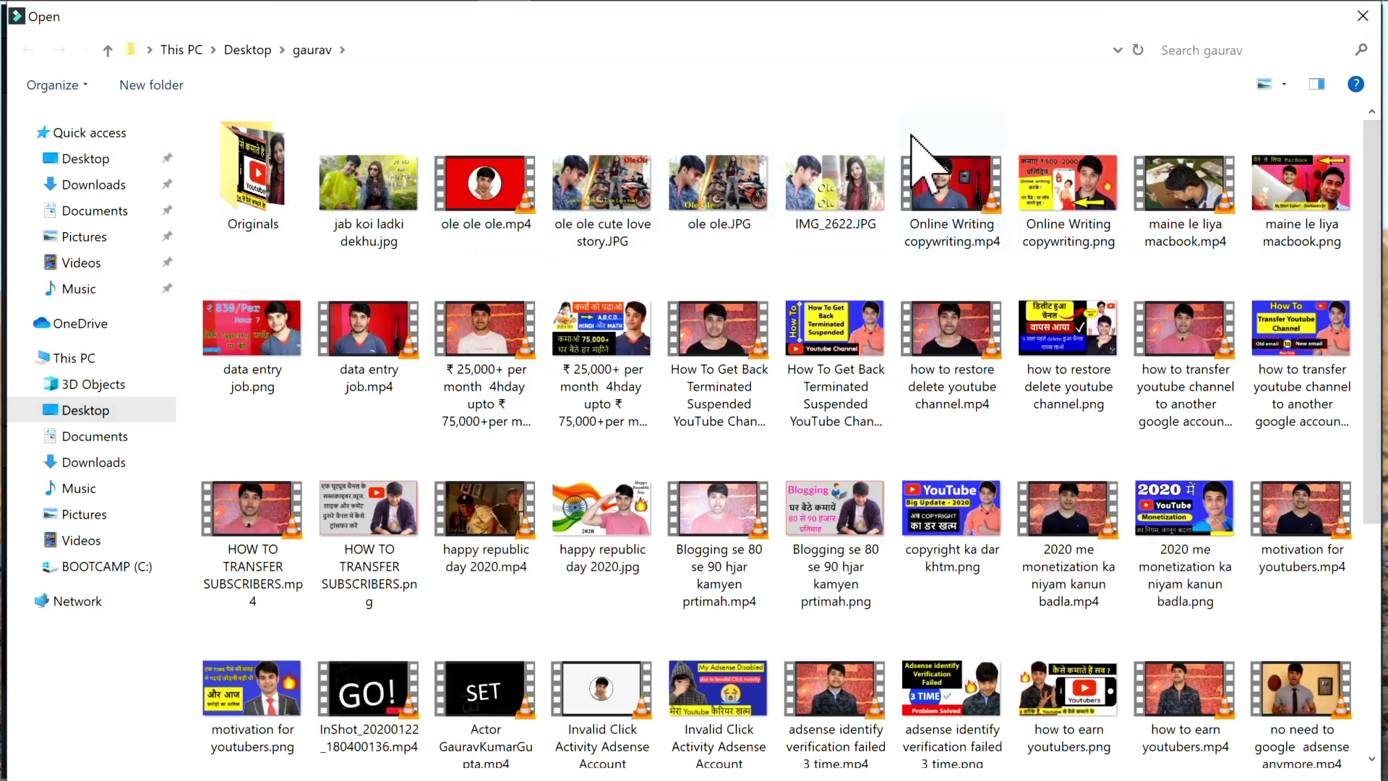
pyautogui.click(950, 185)
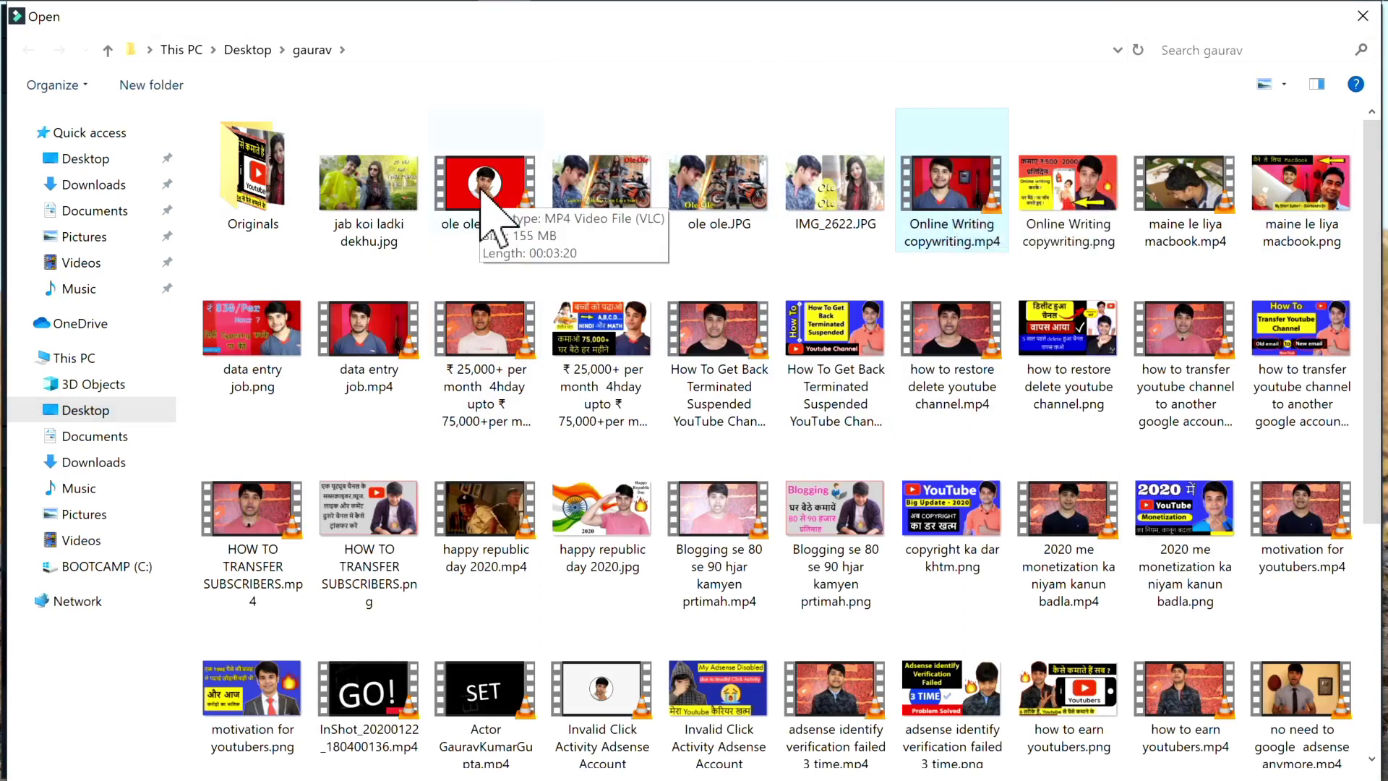
pyautogui.click(492, 214)
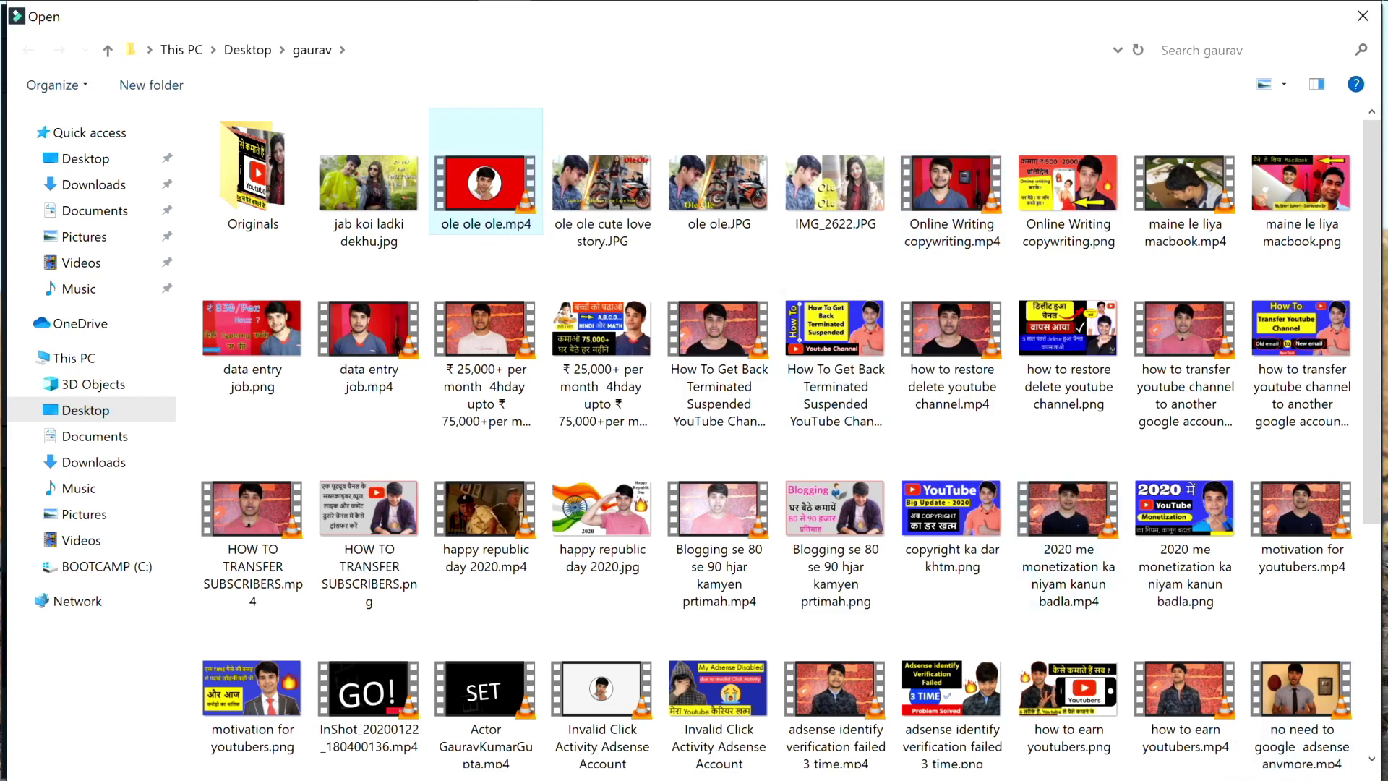
pyautogui.press('Return')
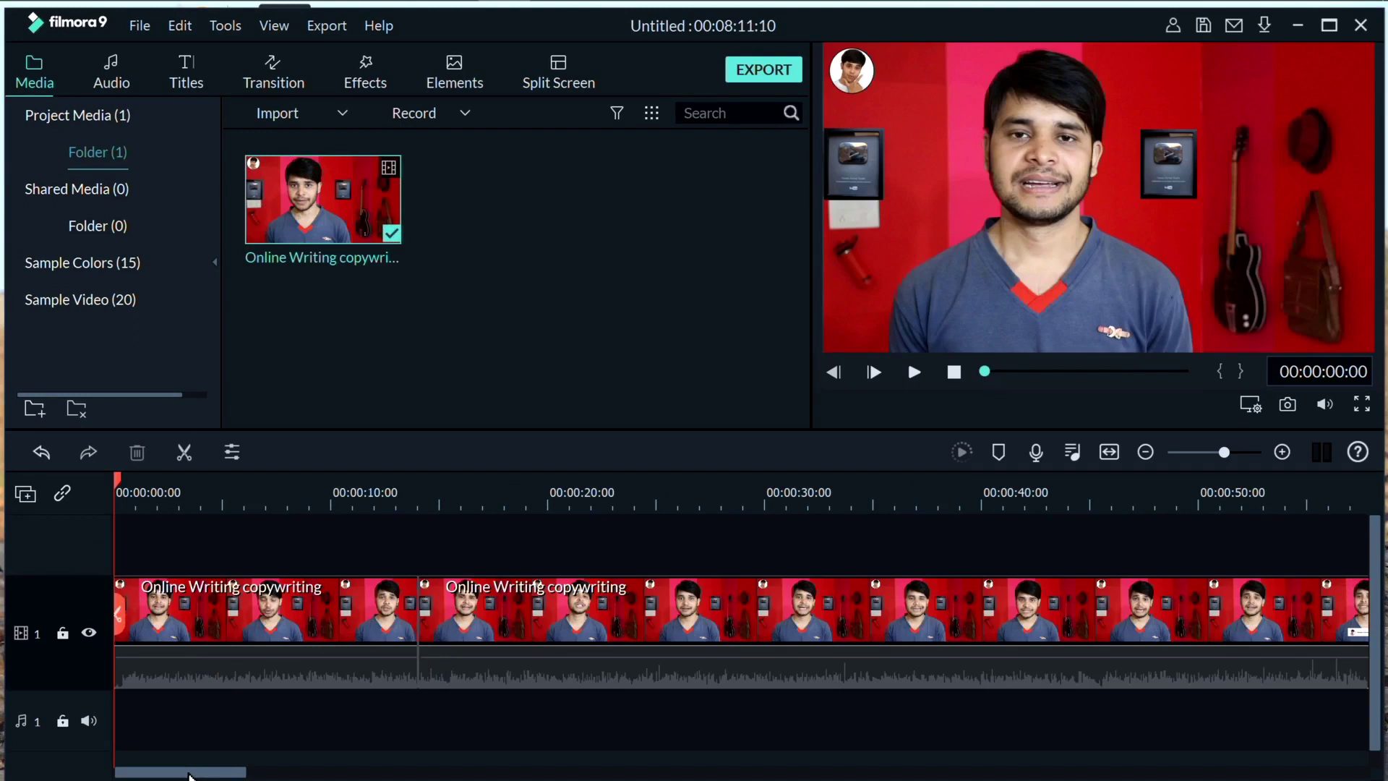
# Step: Preview the clip by playing and scrubbing, pausing at 00:00:07:04
pyautogui.click(915, 372)
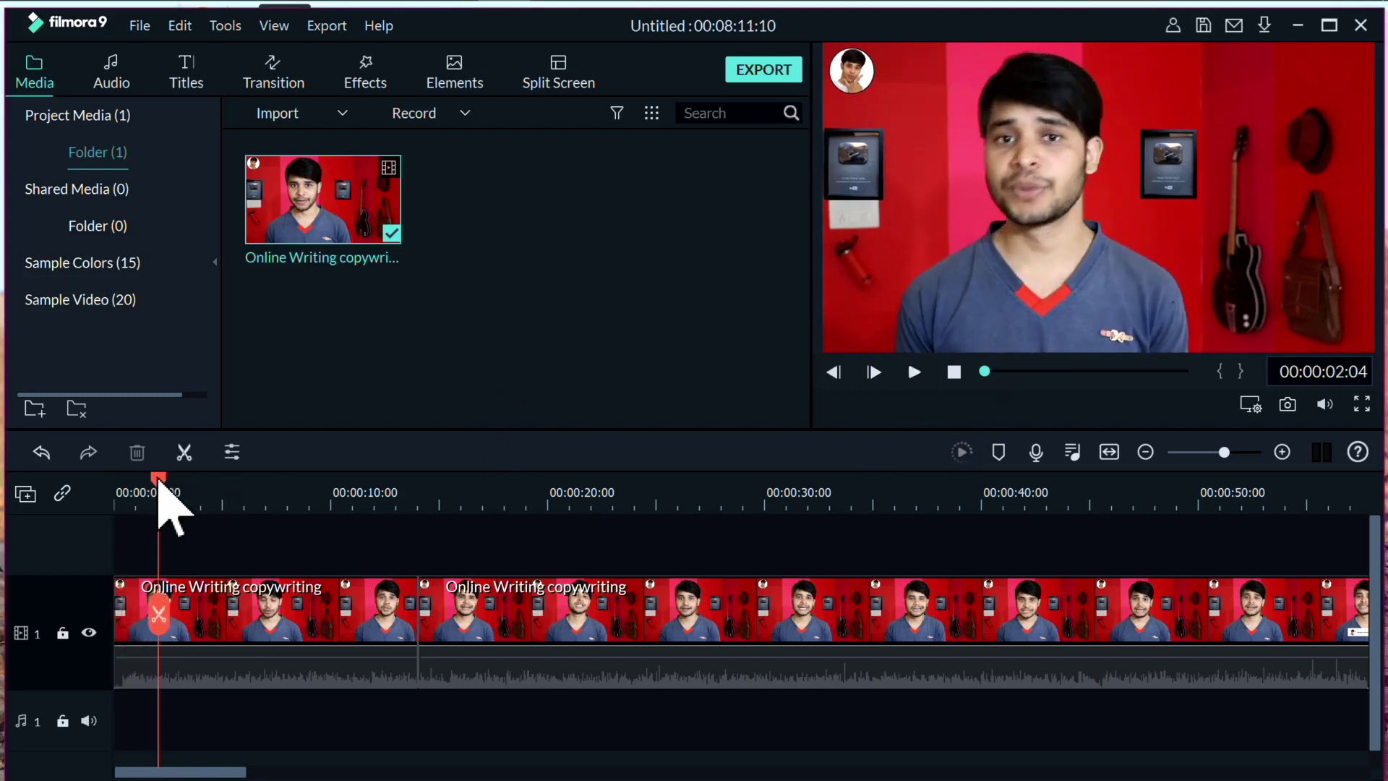
pyautogui.moveTo(159, 480)
pyautogui.mouseDown()
pyautogui.moveTo(311, 483)
pyautogui.moveTo(228, 486)
pyautogui.mouseUp()
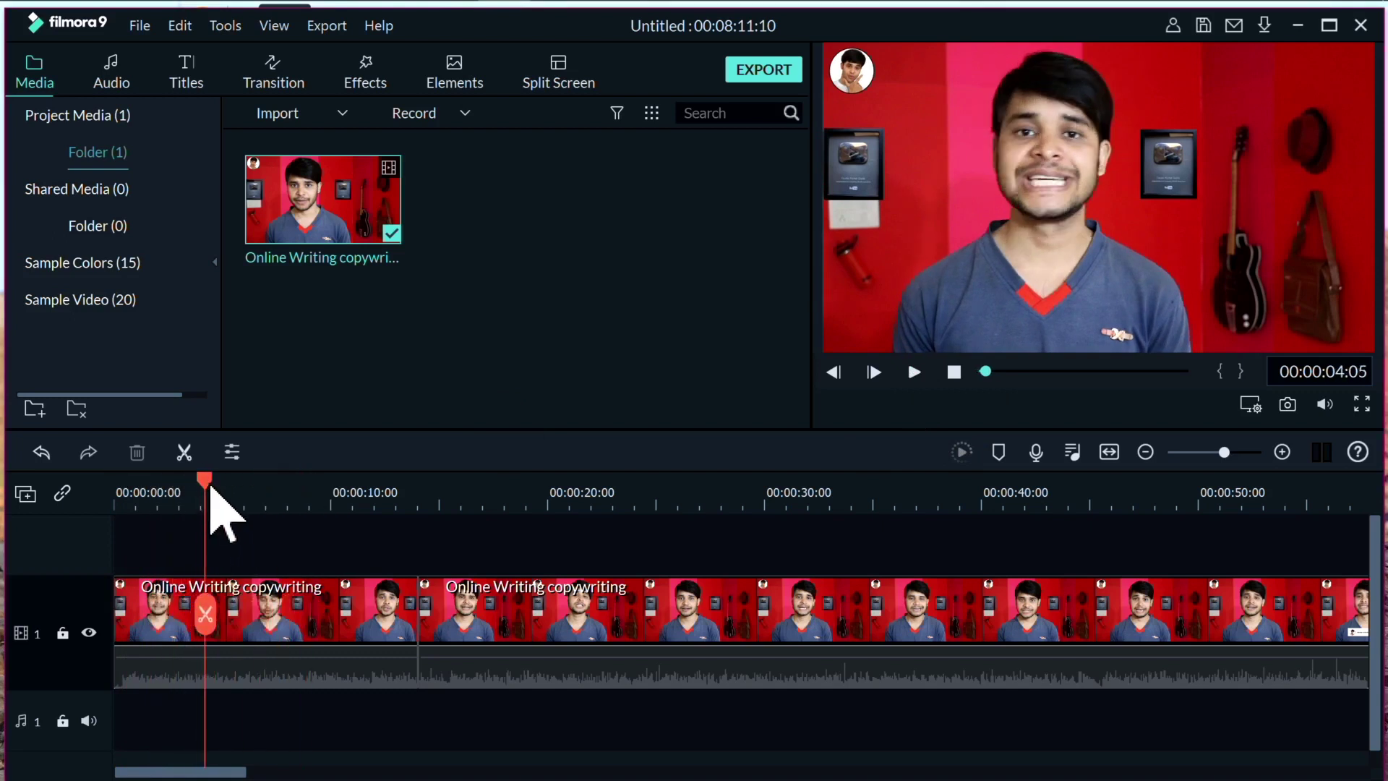
pyautogui.click(917, 373)
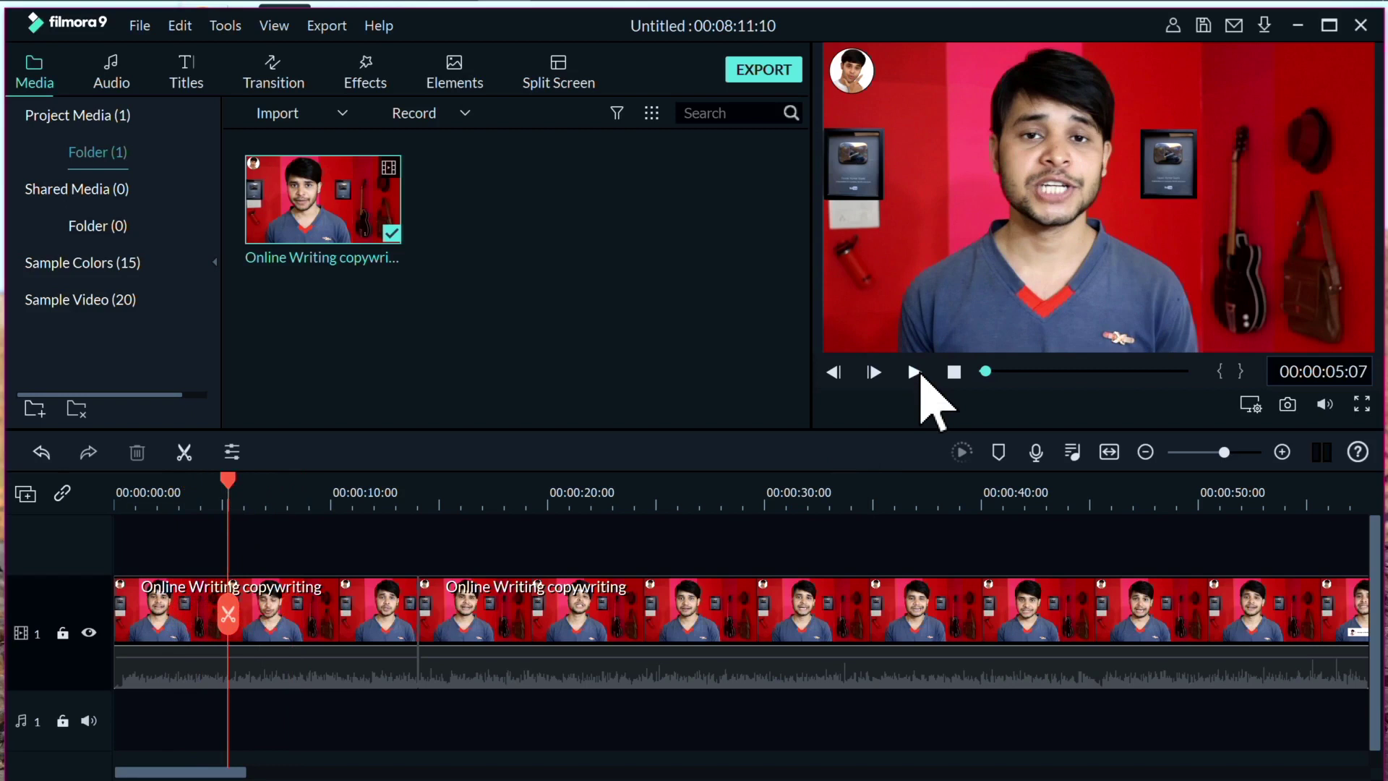
pyautogui.click(915, 372)
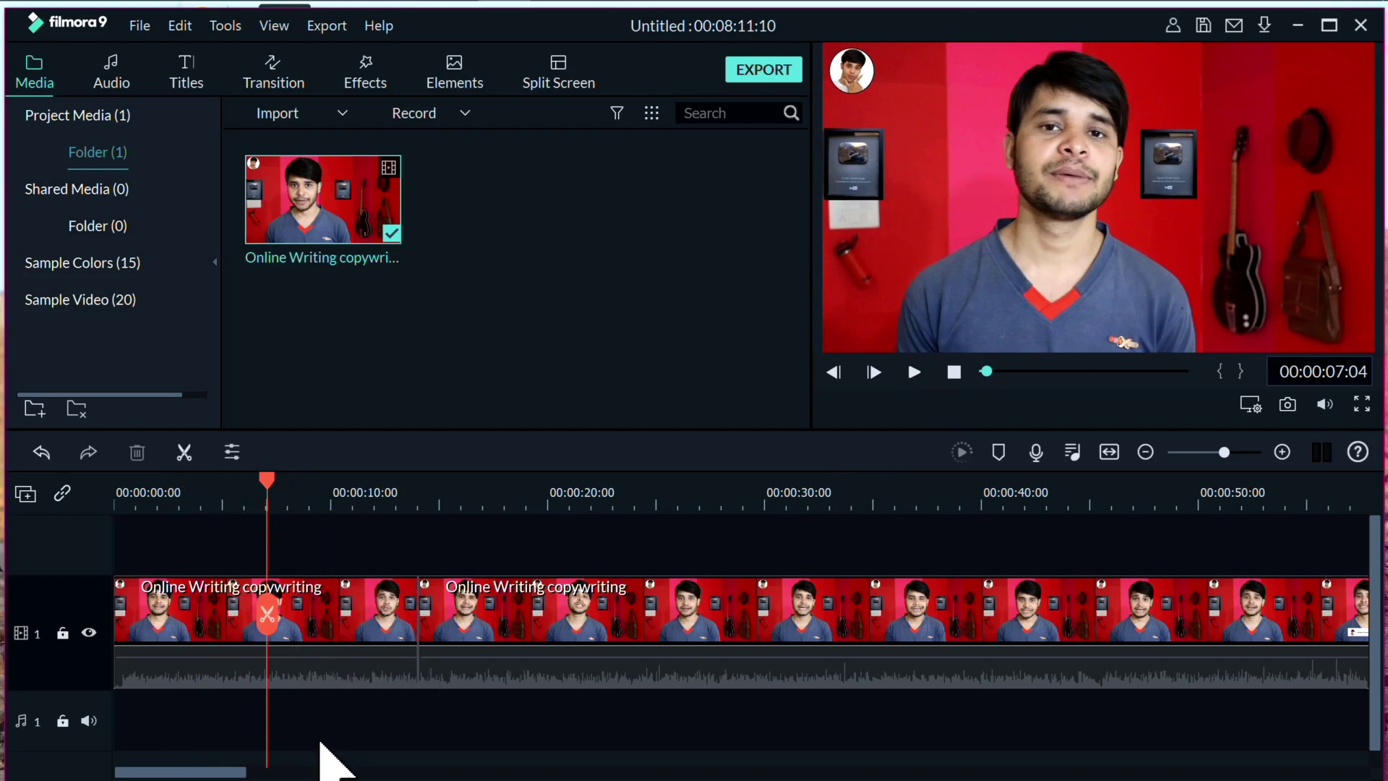
# Step: Select the first clip on the timeline
pyautogui.click(329, 606)
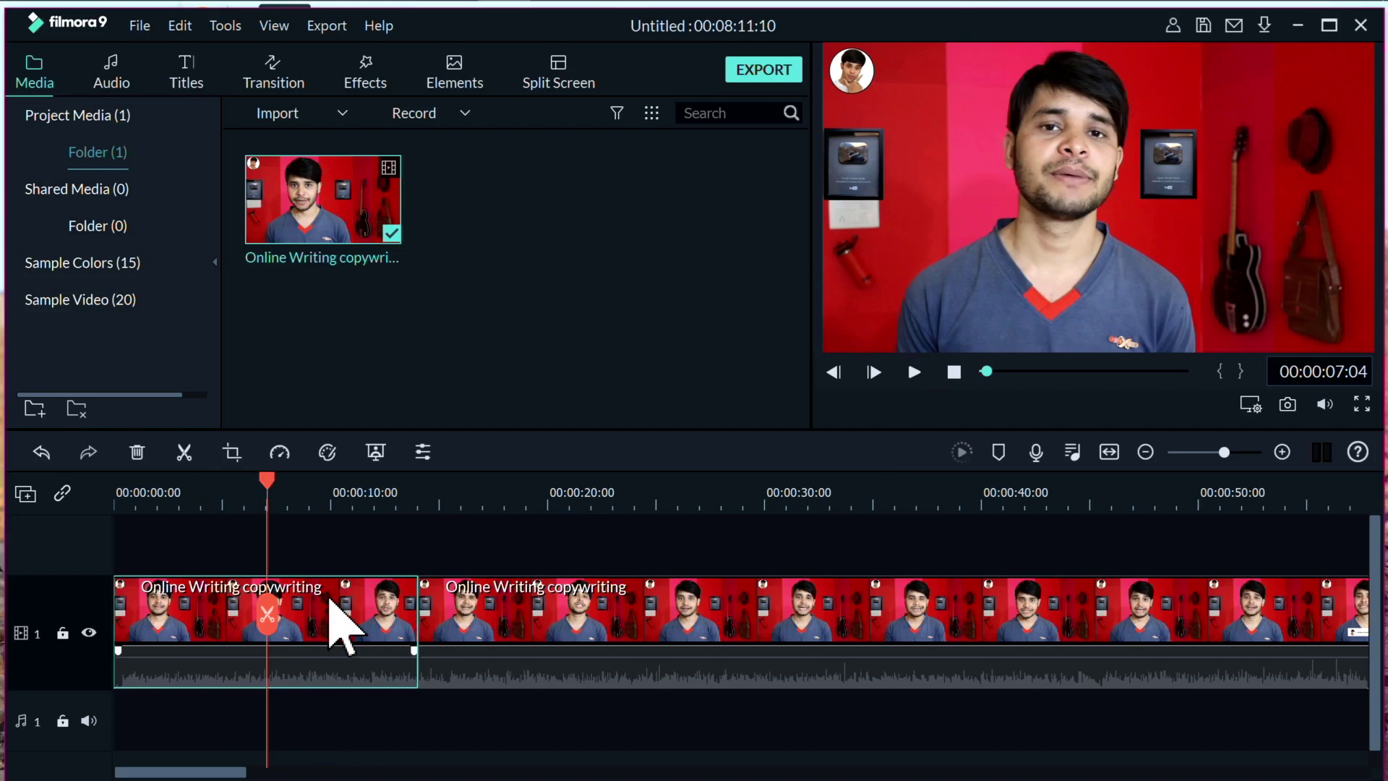
pyautogui.click(327, 560)
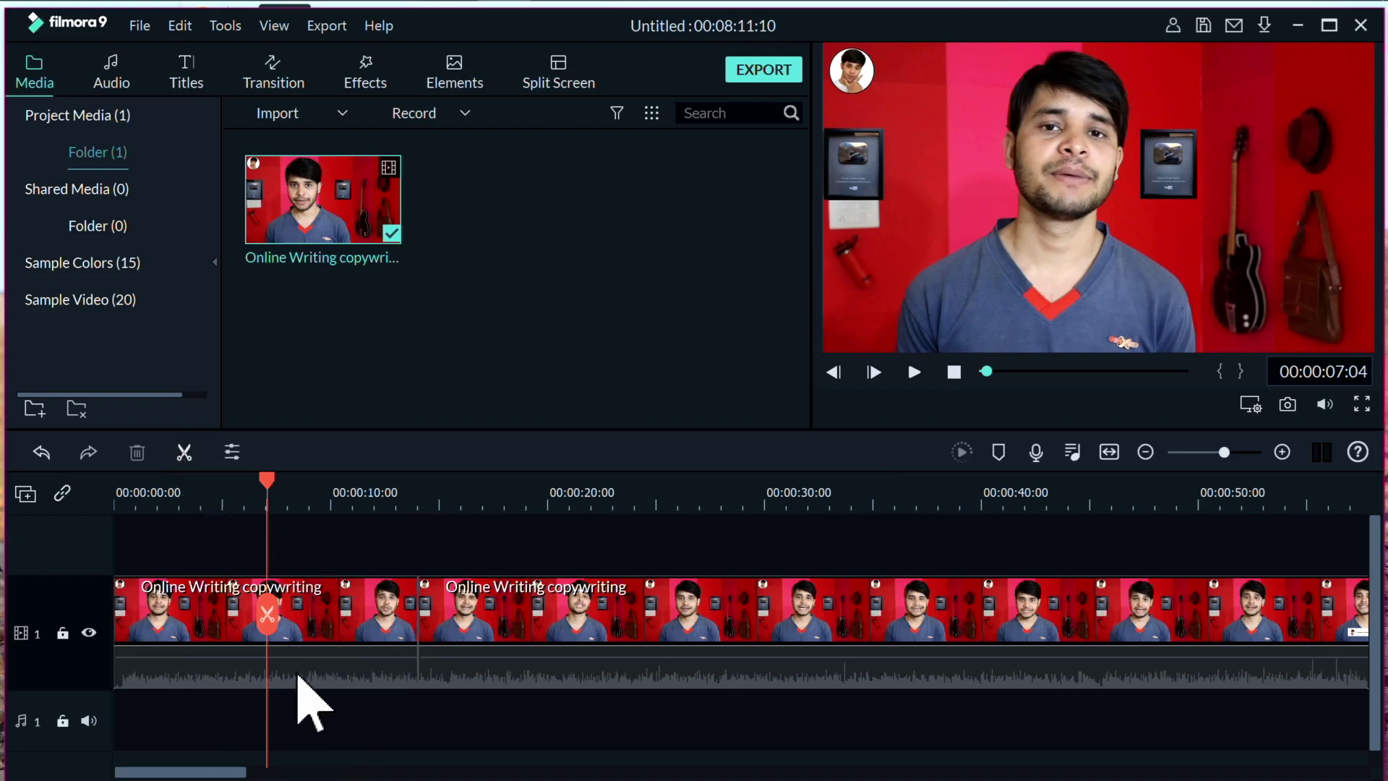
pyautogui.click(327, 618)
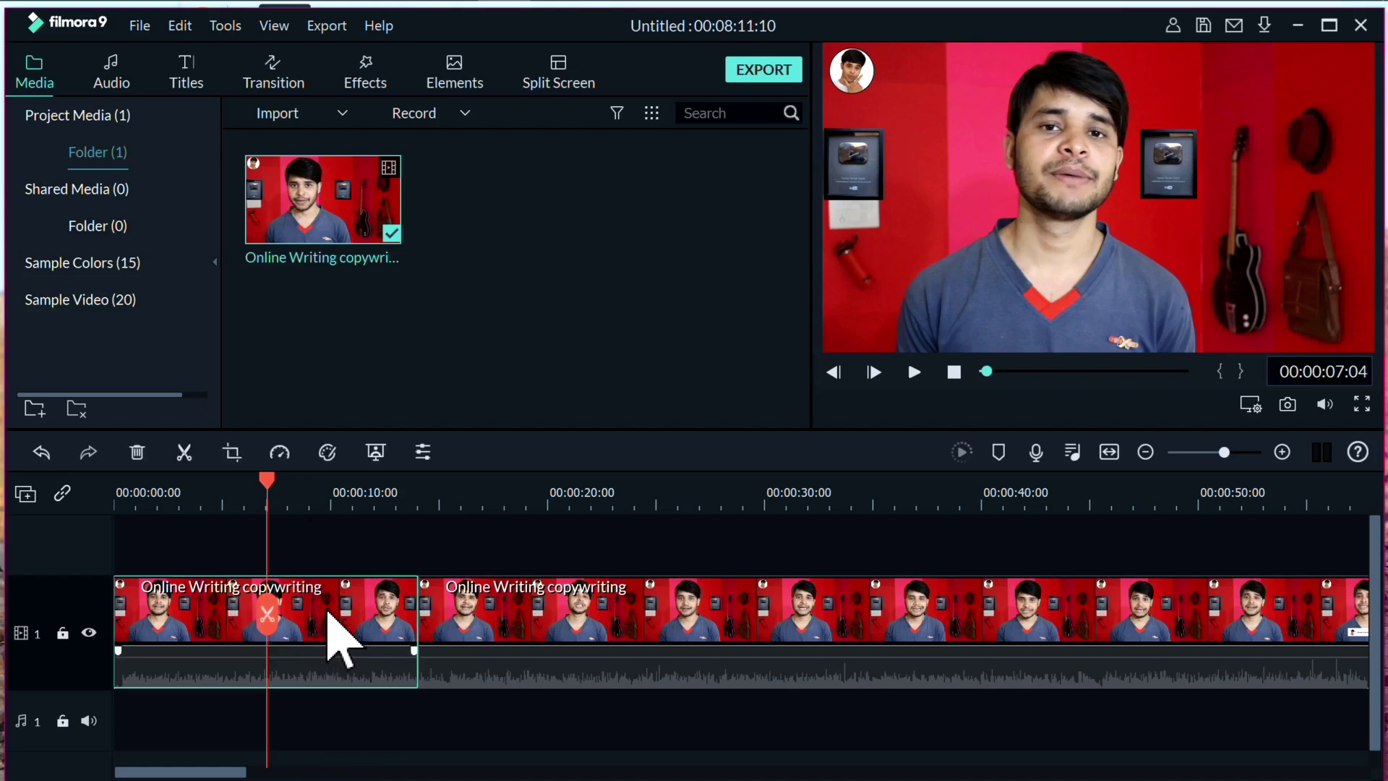
# Step: Split the clip near 00:00:07 and again at 00:00:10:18
pyautogui.click(185, 453)
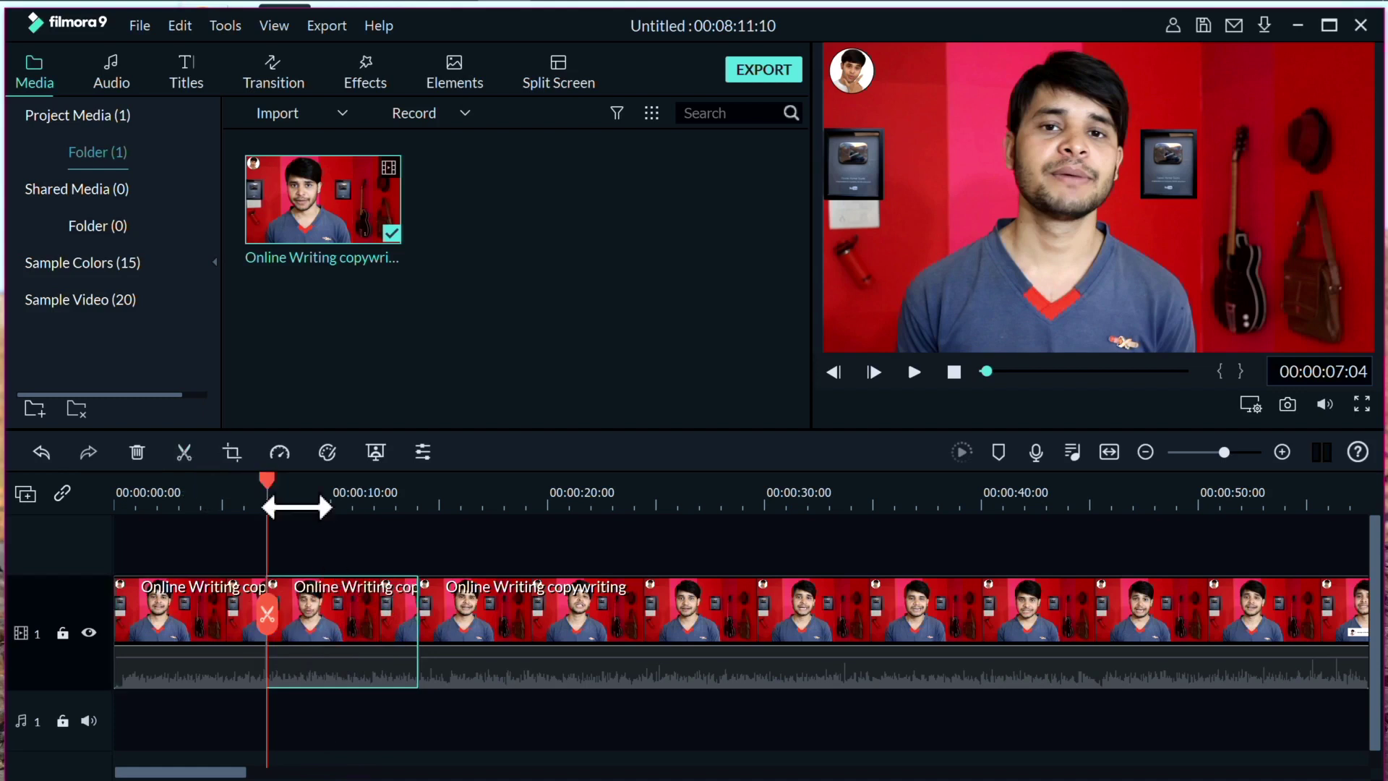
pyautogui.click(251, 481)
pyautogui.moveTo(249, 483); pyautogui.dragTo(267, 485)
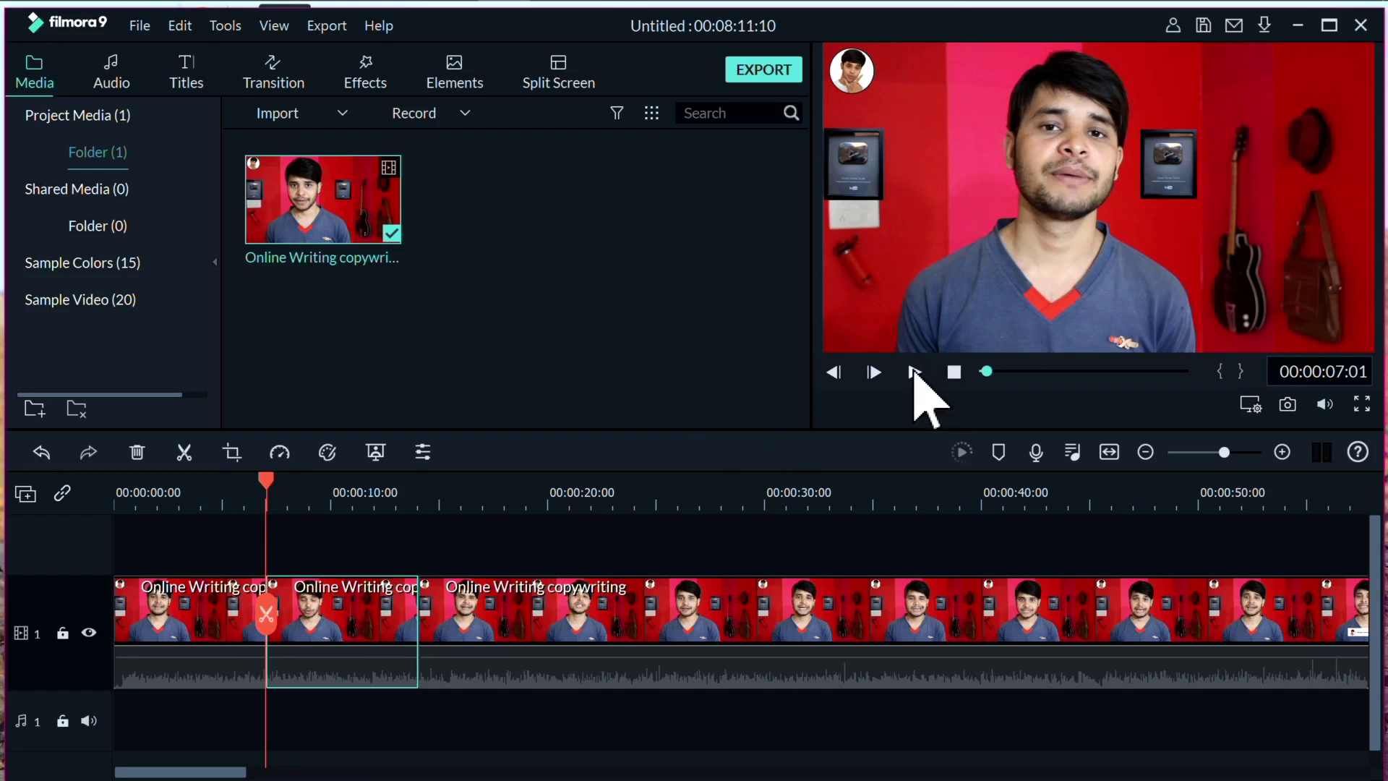
pyautogui.click(915, 373)
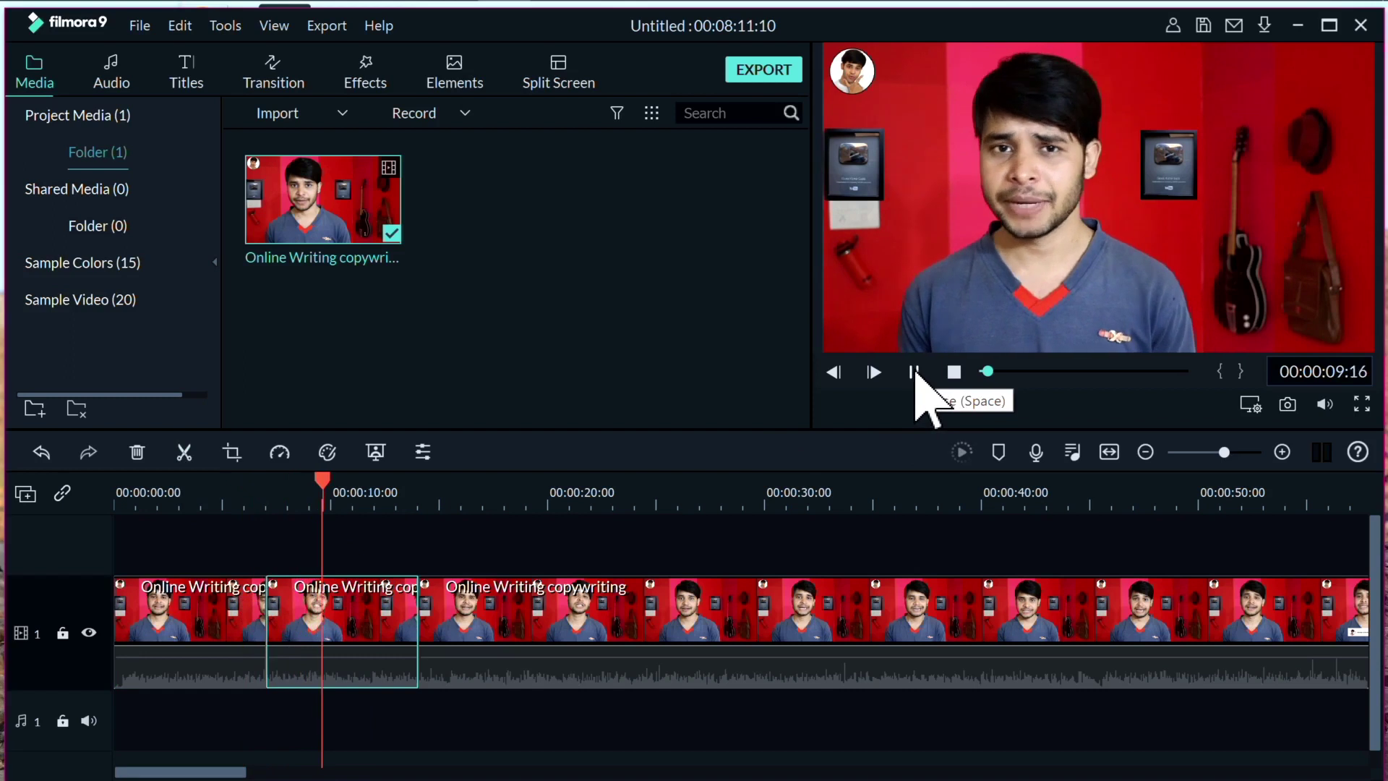
pyautogui.click(914, 371)
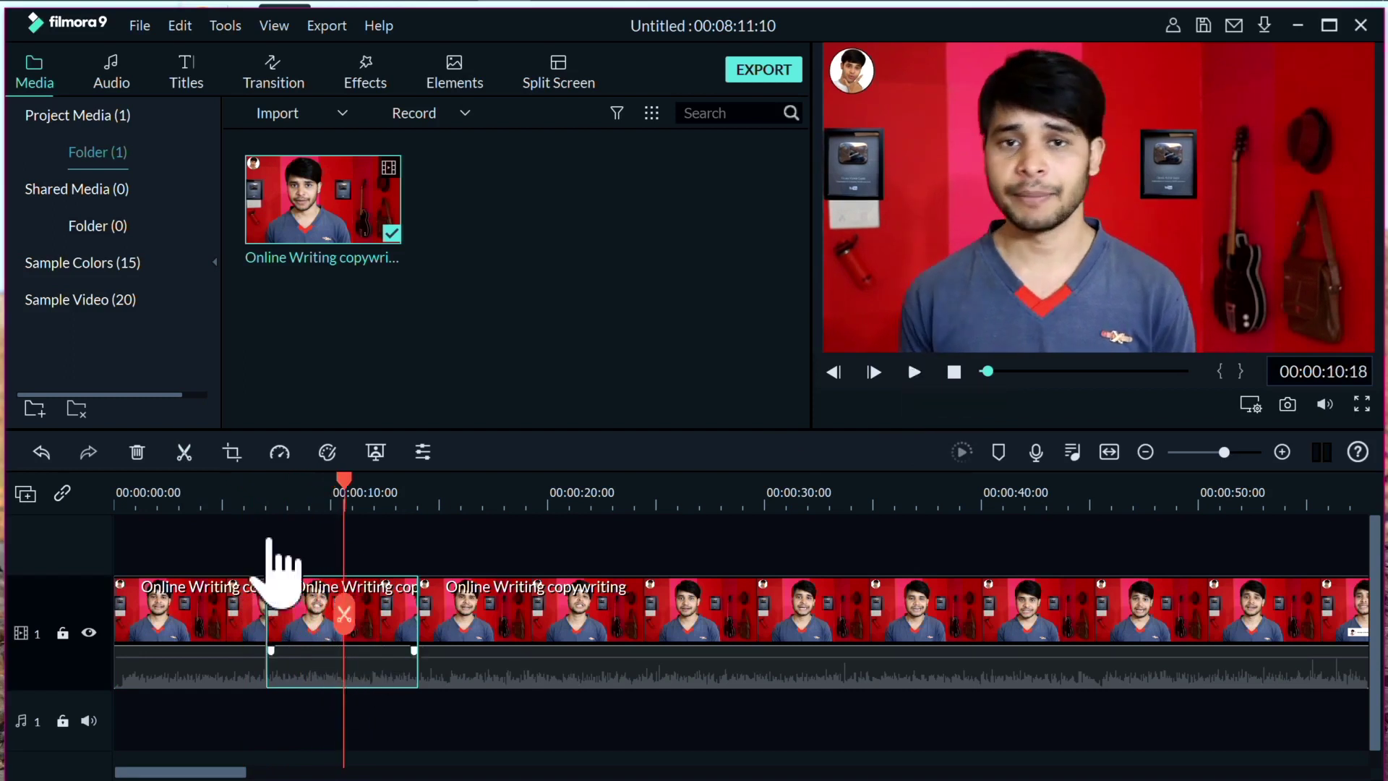
pyautogui.click(185, 453)
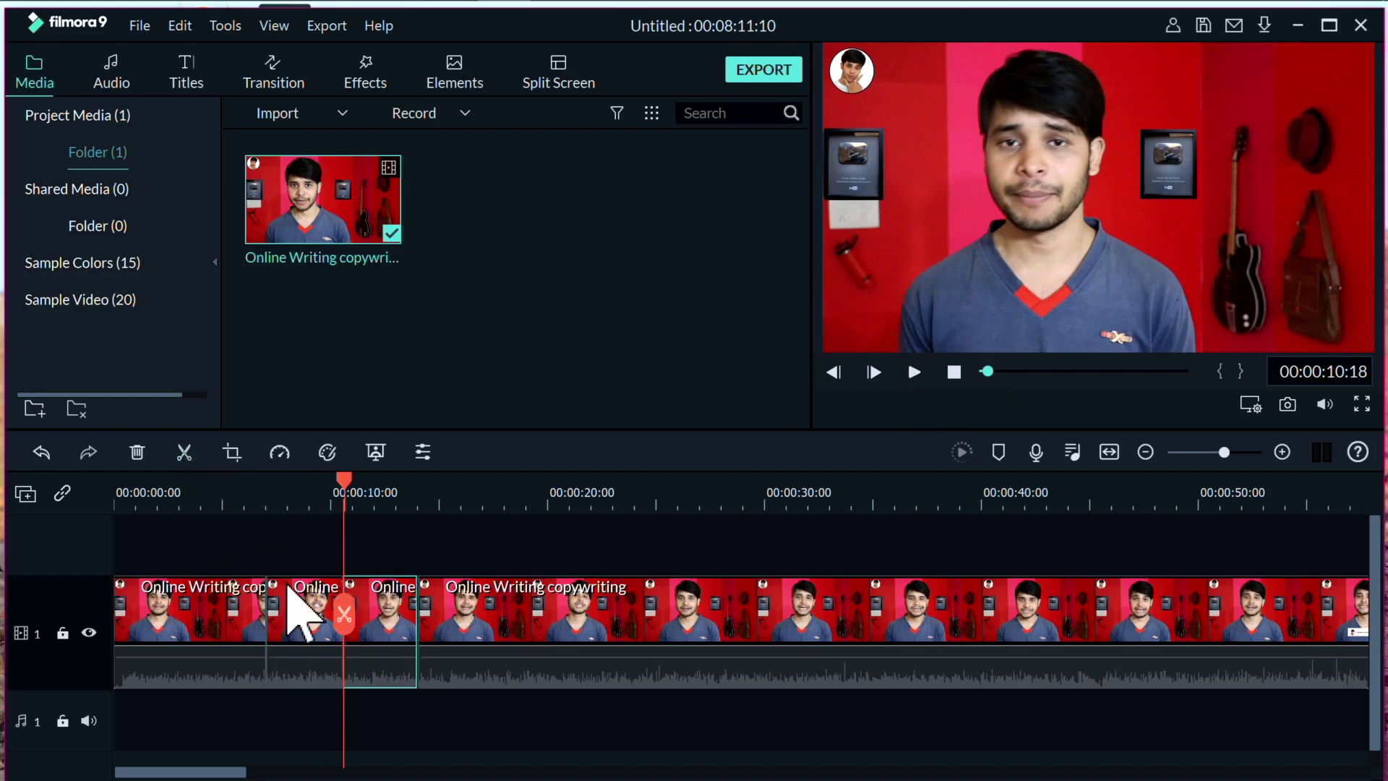
# Step: Delete the piece between the two cuts and return the playhead to 00:00:06:12
pyautogui.click(301, 613)
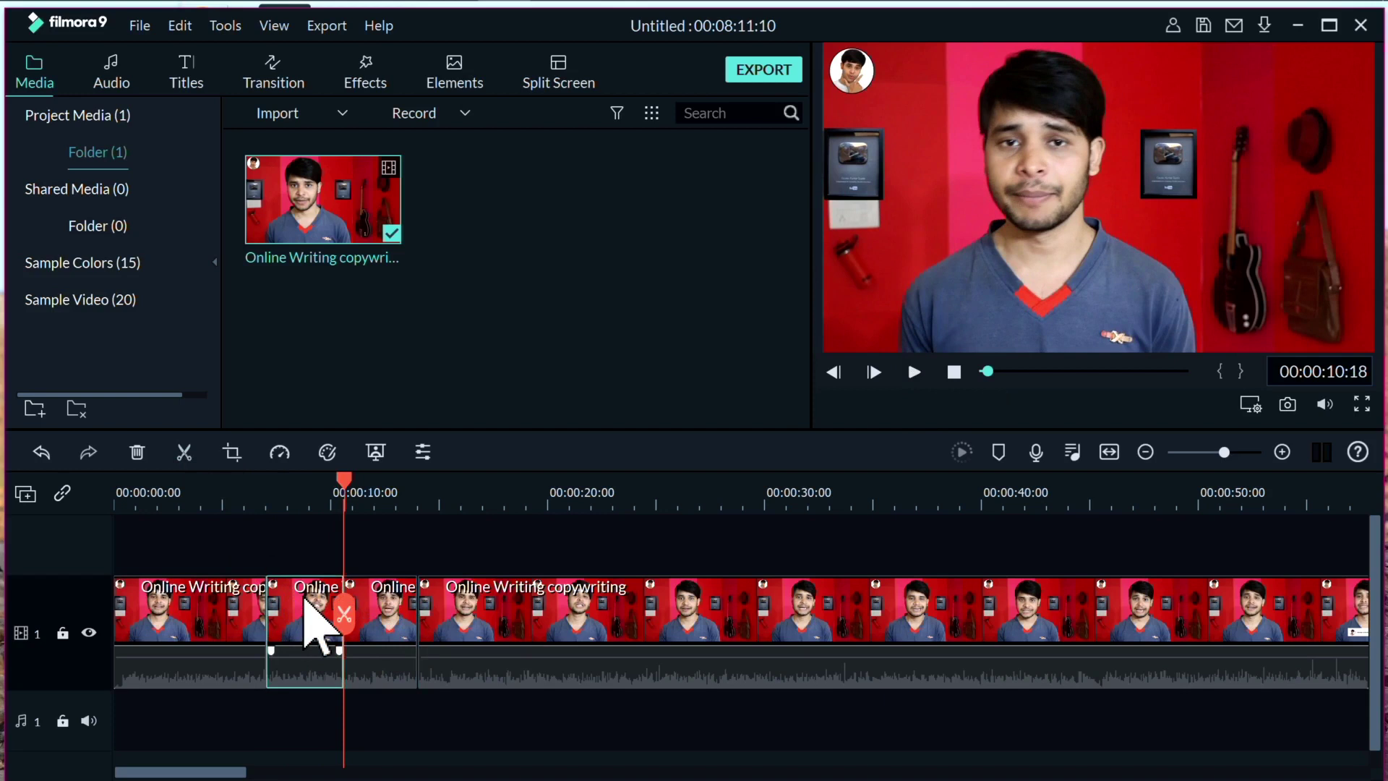
pyautogui.rightClick(304, 601)
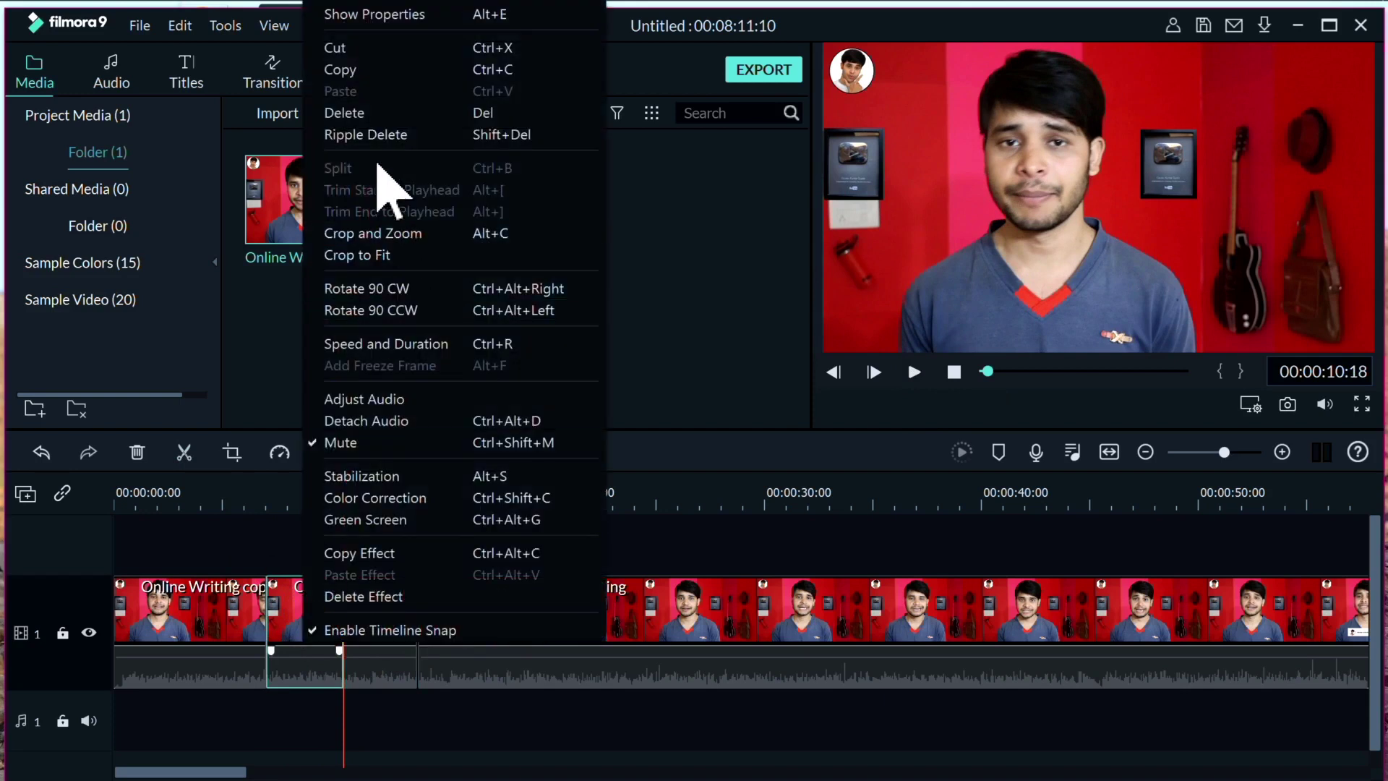
pyautogui.click(310, 657)
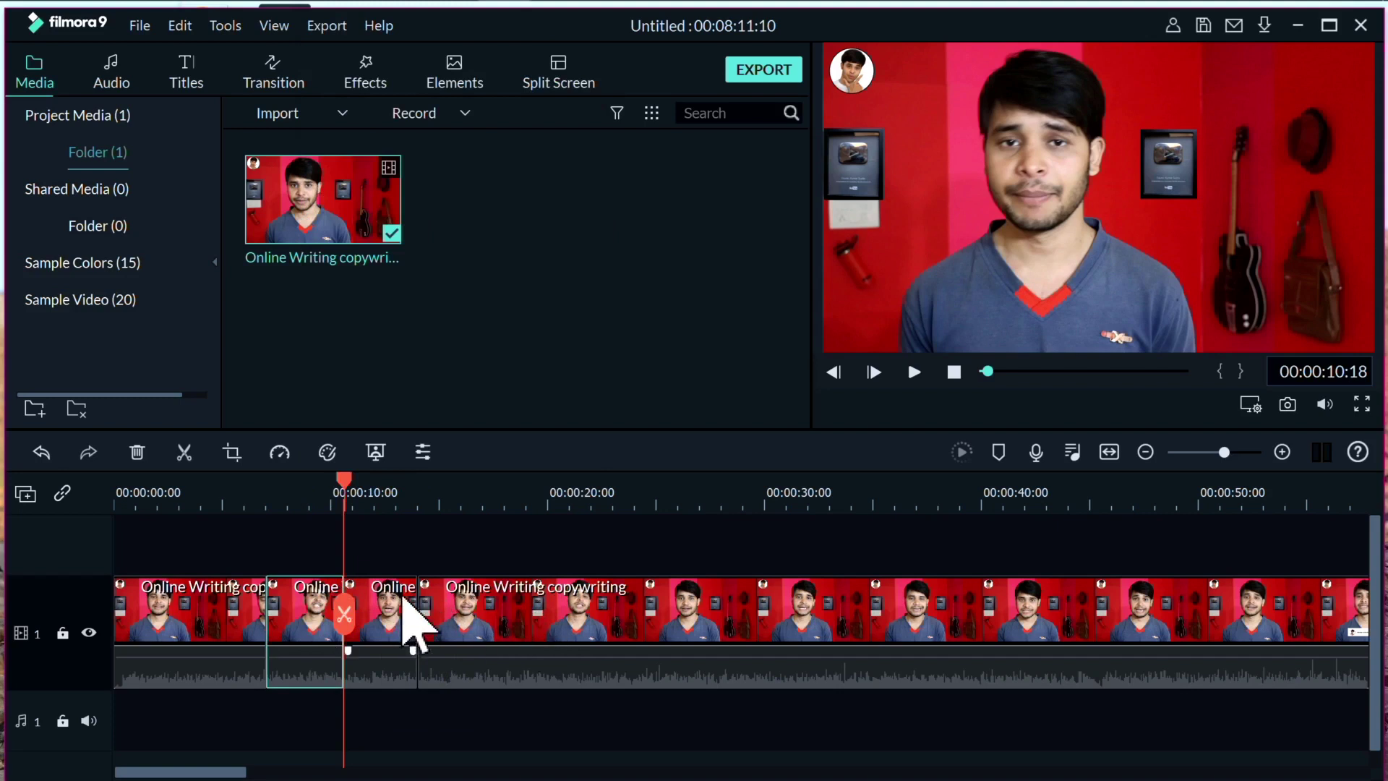
pyautogui.rightClick(298, 603)
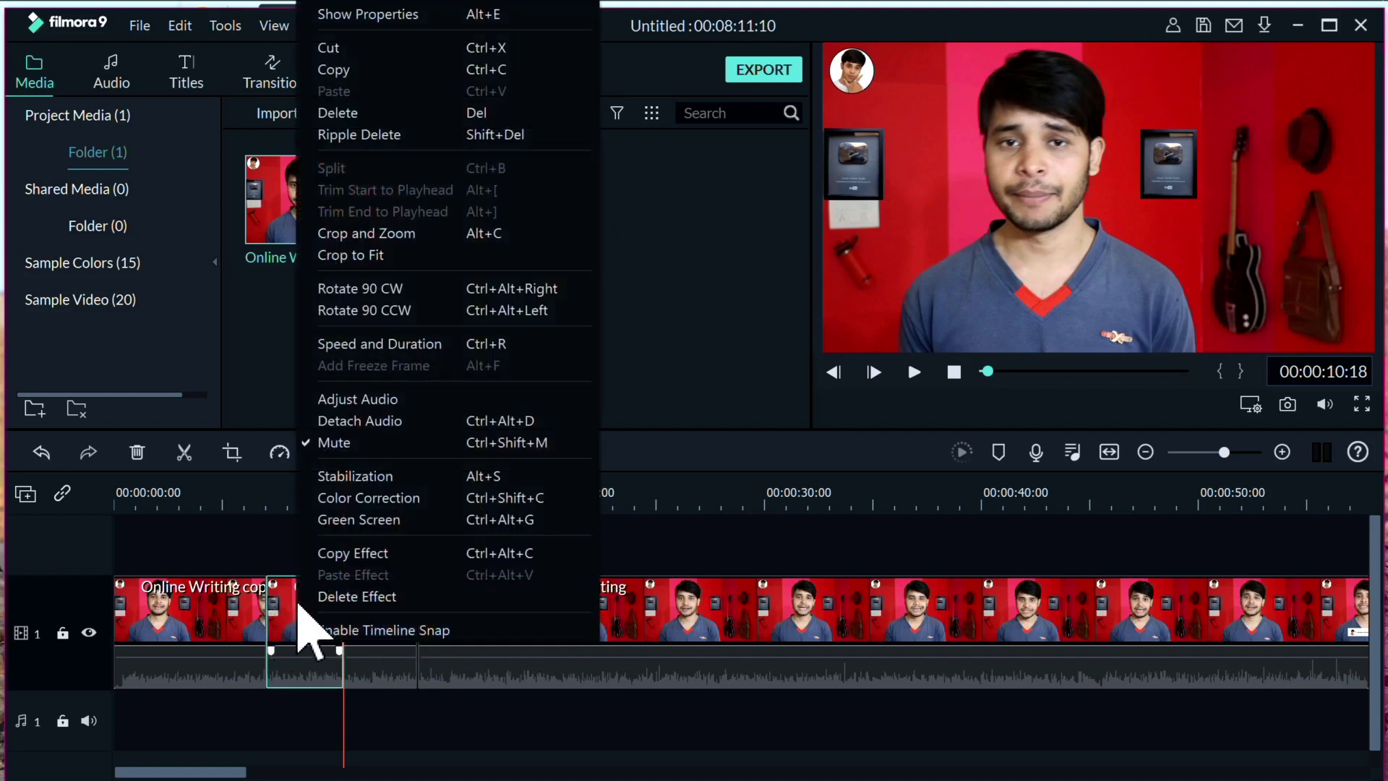
pyautogui.click(336, 114)
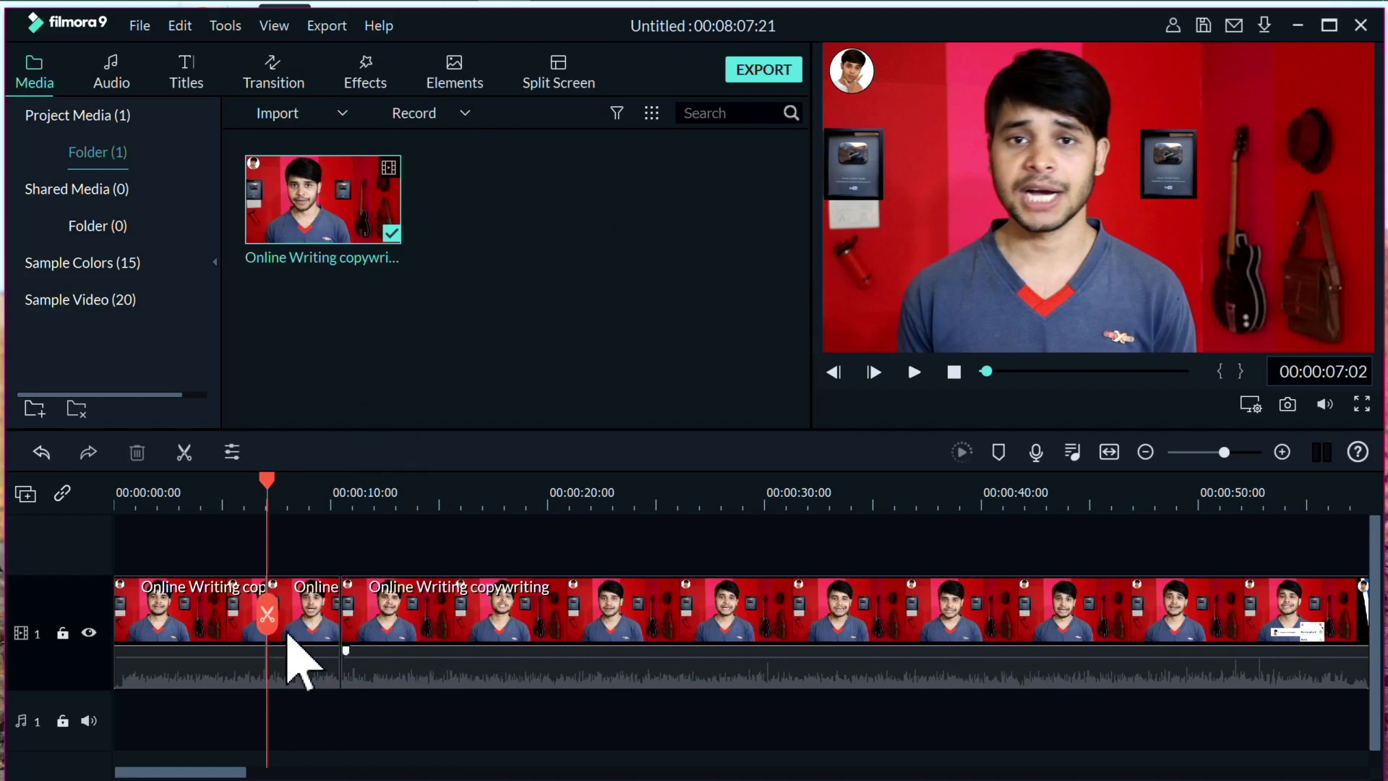
pyautogui.moveTo(267, 480)
pyautogui.mouseDown()
pyautogui.moveTo(254, 481)
pyautogui.moveTo(279, 477)
pyautogui.mouseUp()
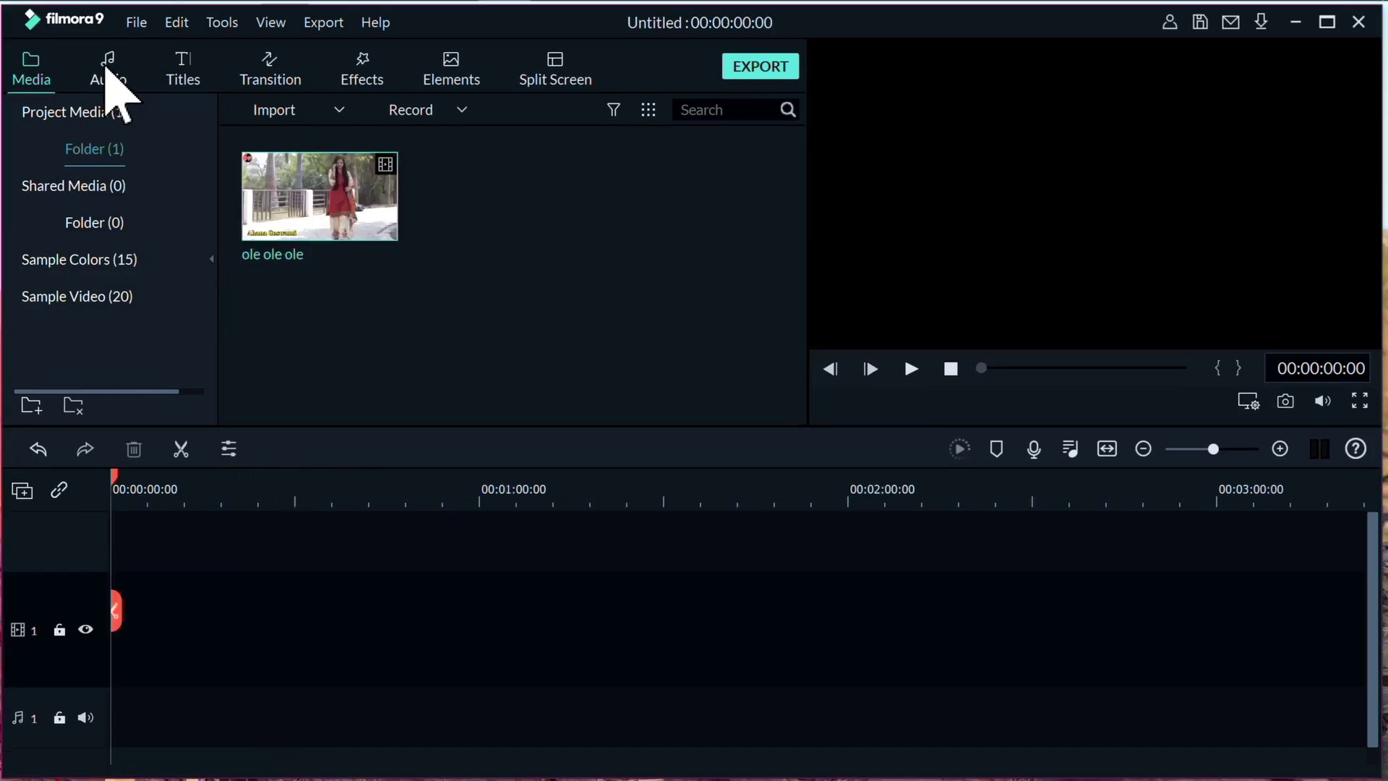
# Step: Open the music library and browse Young & Bright, Tender & Sentimental, Rock, Folk, ending on Young & Bright
pyautogui.click(108, 73)
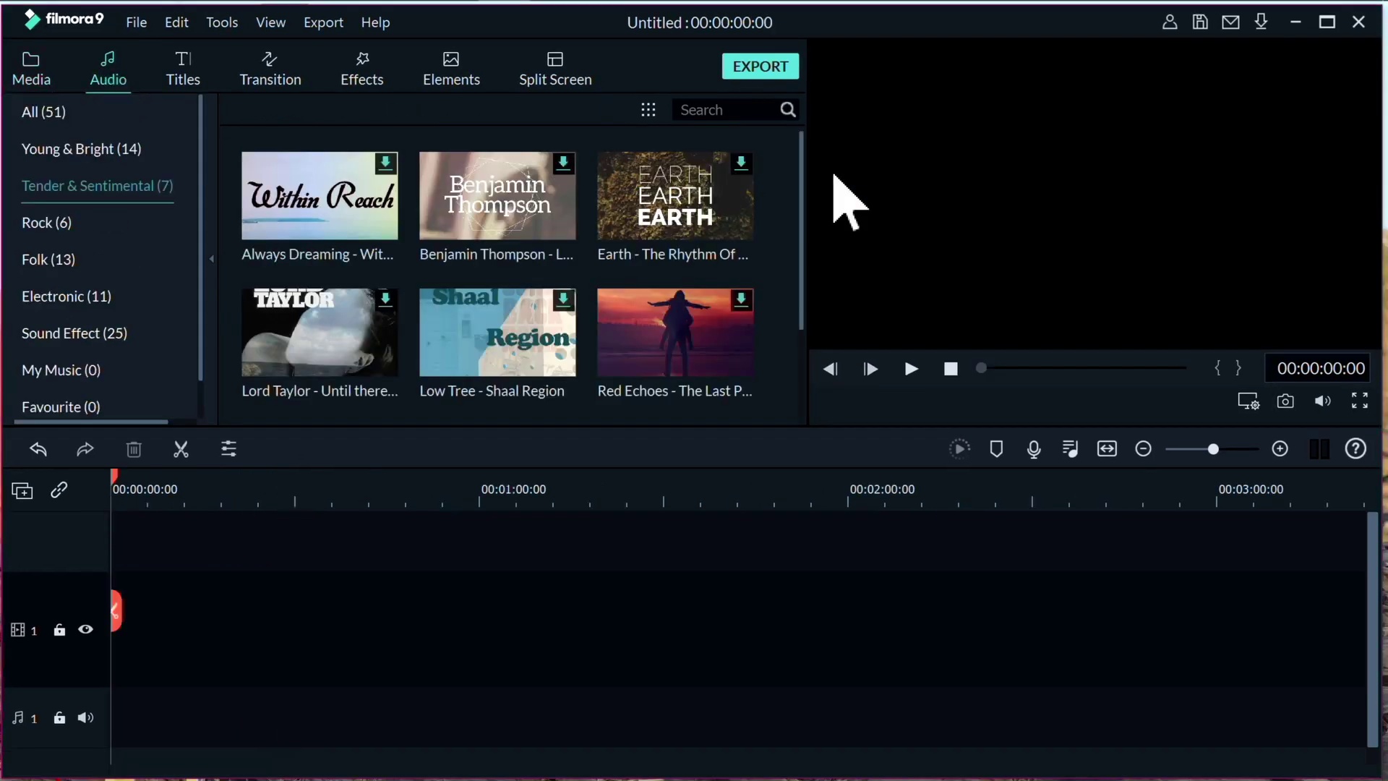
pyautogui.moveTo(801, 189)
pyautogui.mouseDown()
pyautogui.moveTo(806, 257)
pyautogui.moveTo(805, 148)
pyautogui.mouseUp()
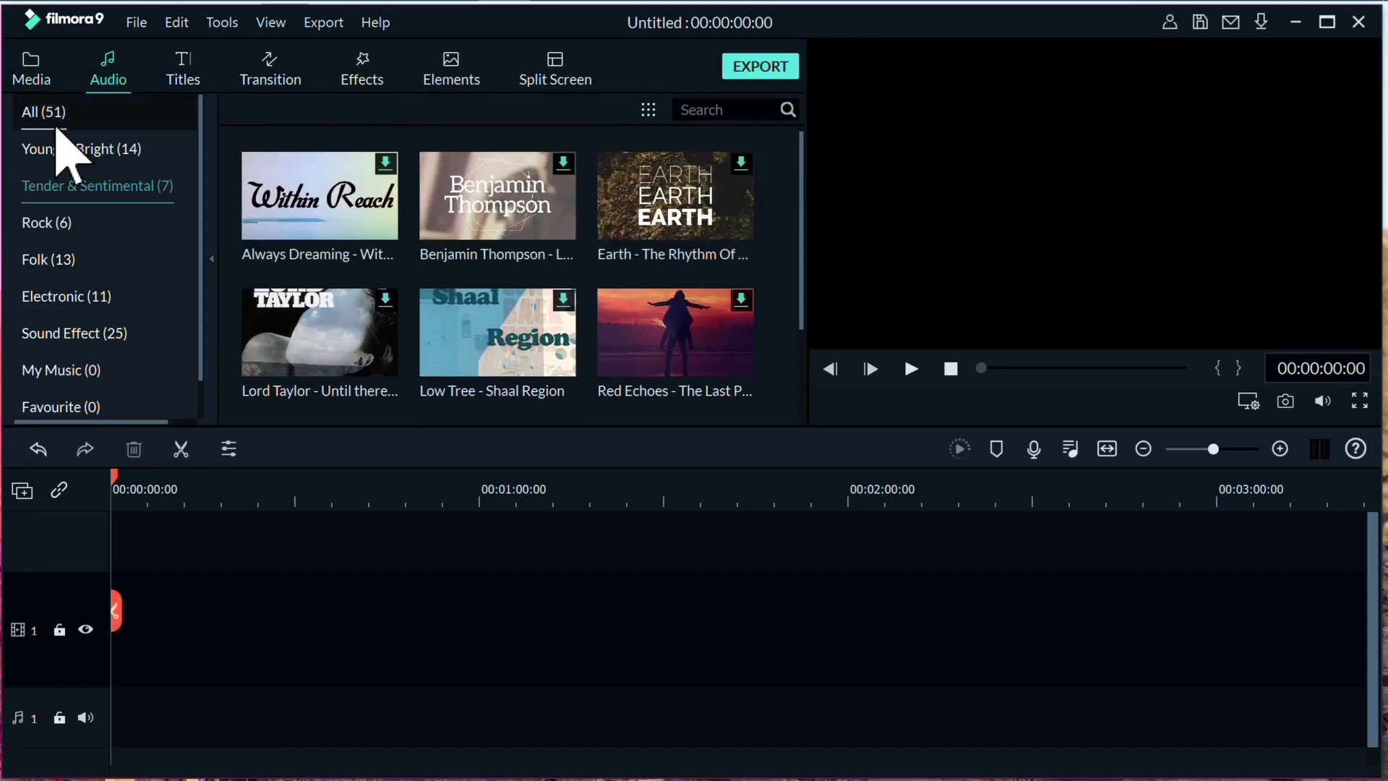
pyautogui.click(83, 149)
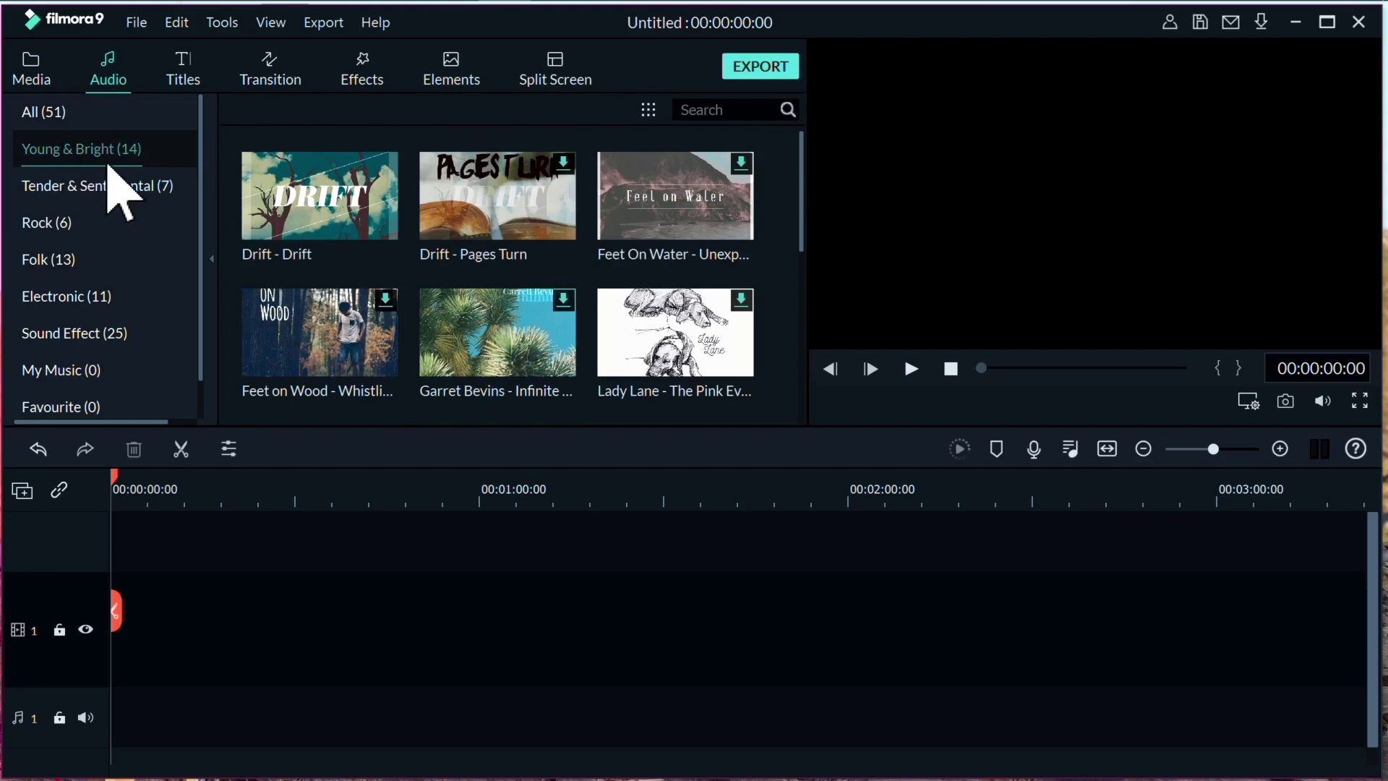
pyautogui.click(115, 186)
pyautogui.click(43, 225)
pyautogui.click(65, 261)
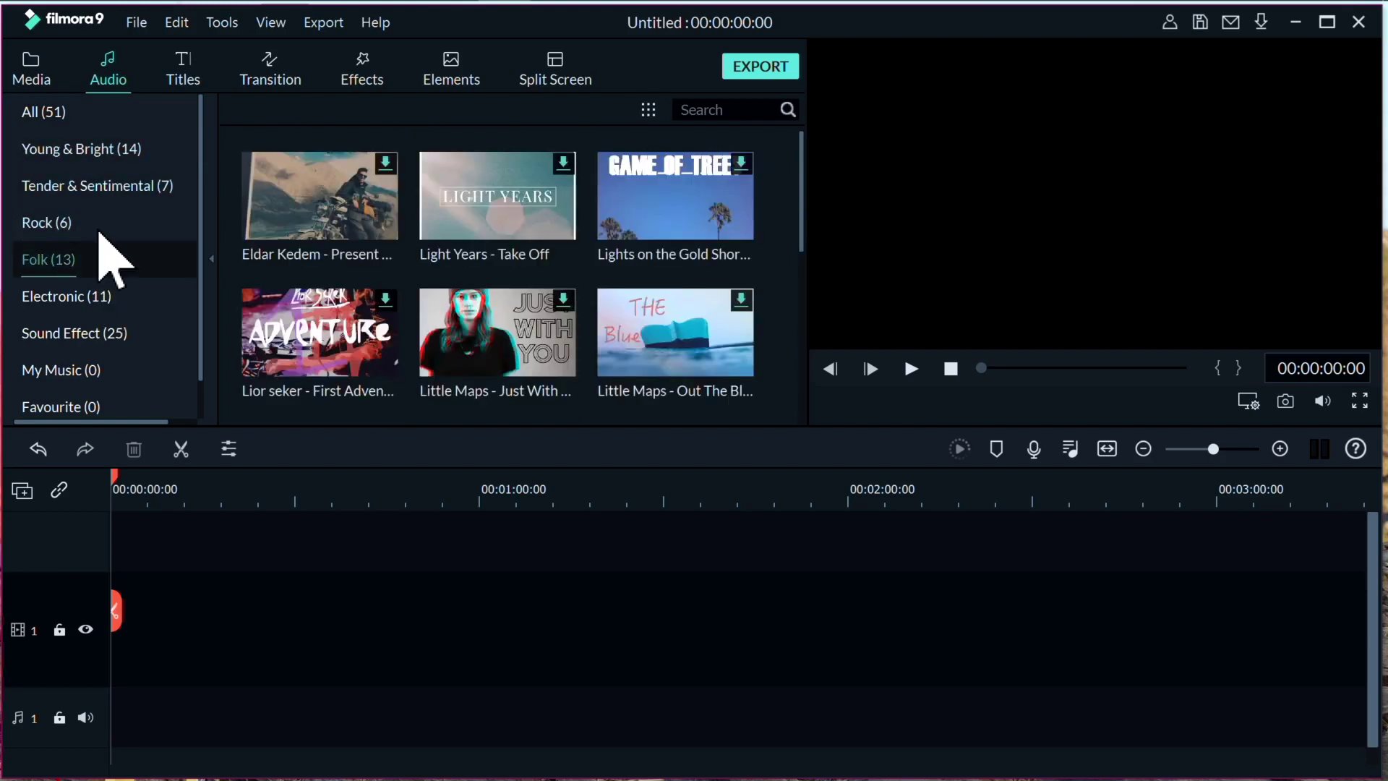
pyautogui.click(78, 159)
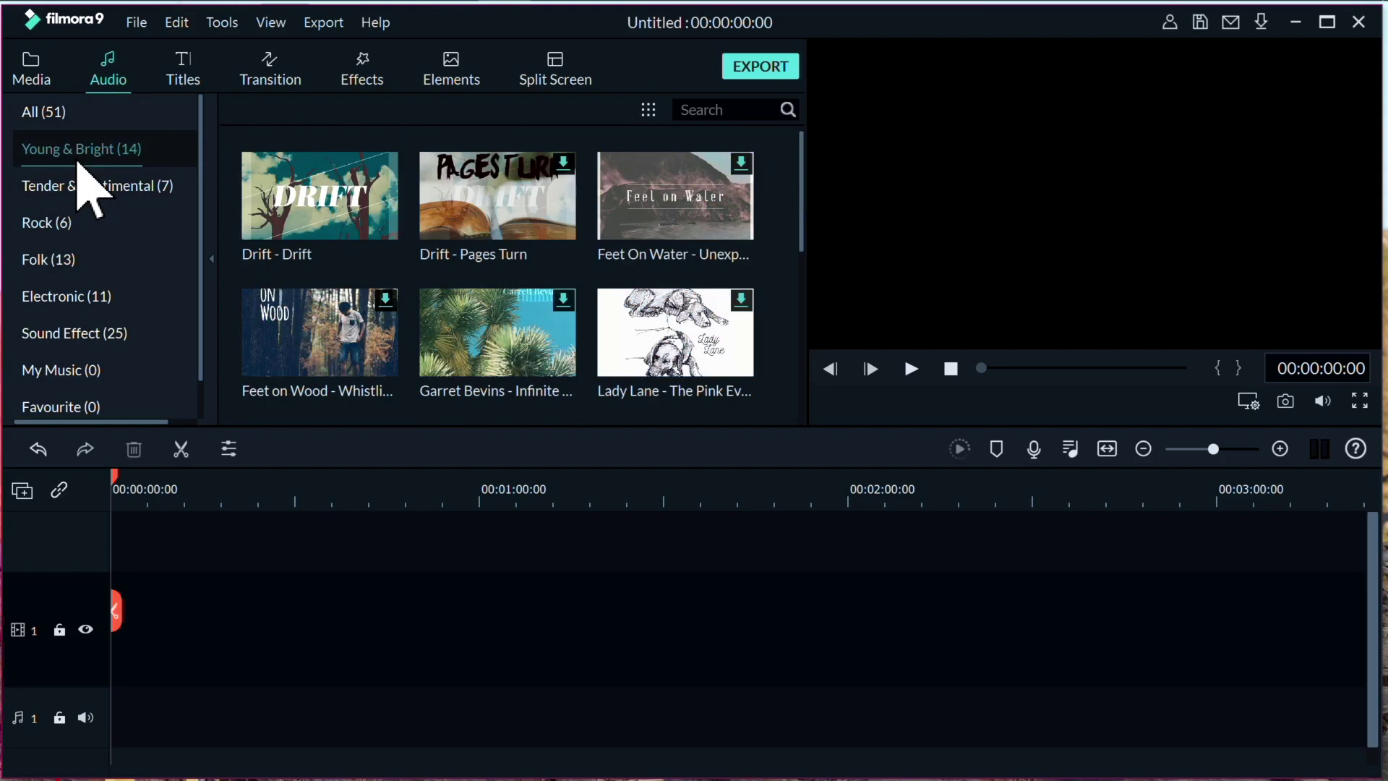
pyautogui.moveTo(800, 189); pyautogui.dragTo(803, 192)
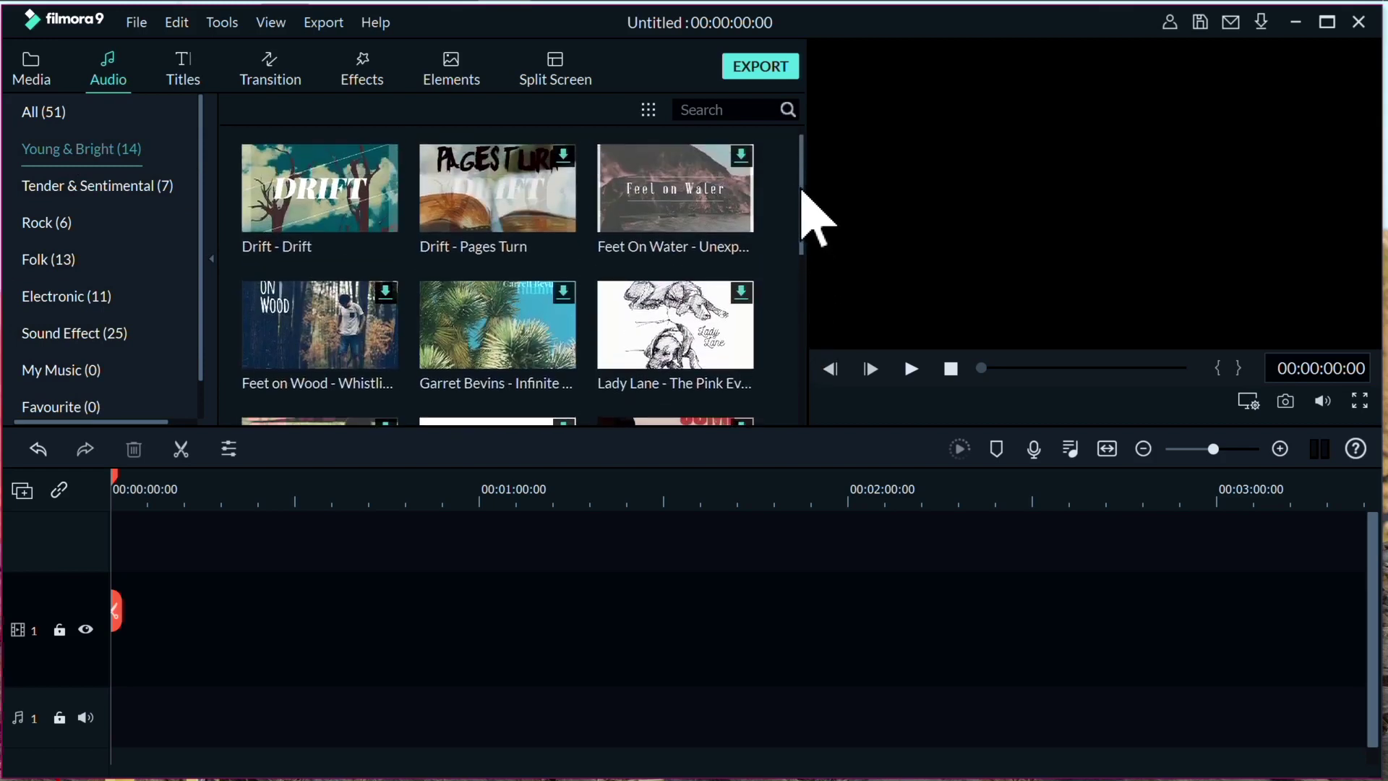
pyautogui.moveTo(803, 190); pyautogui.dragTo(803, 193)
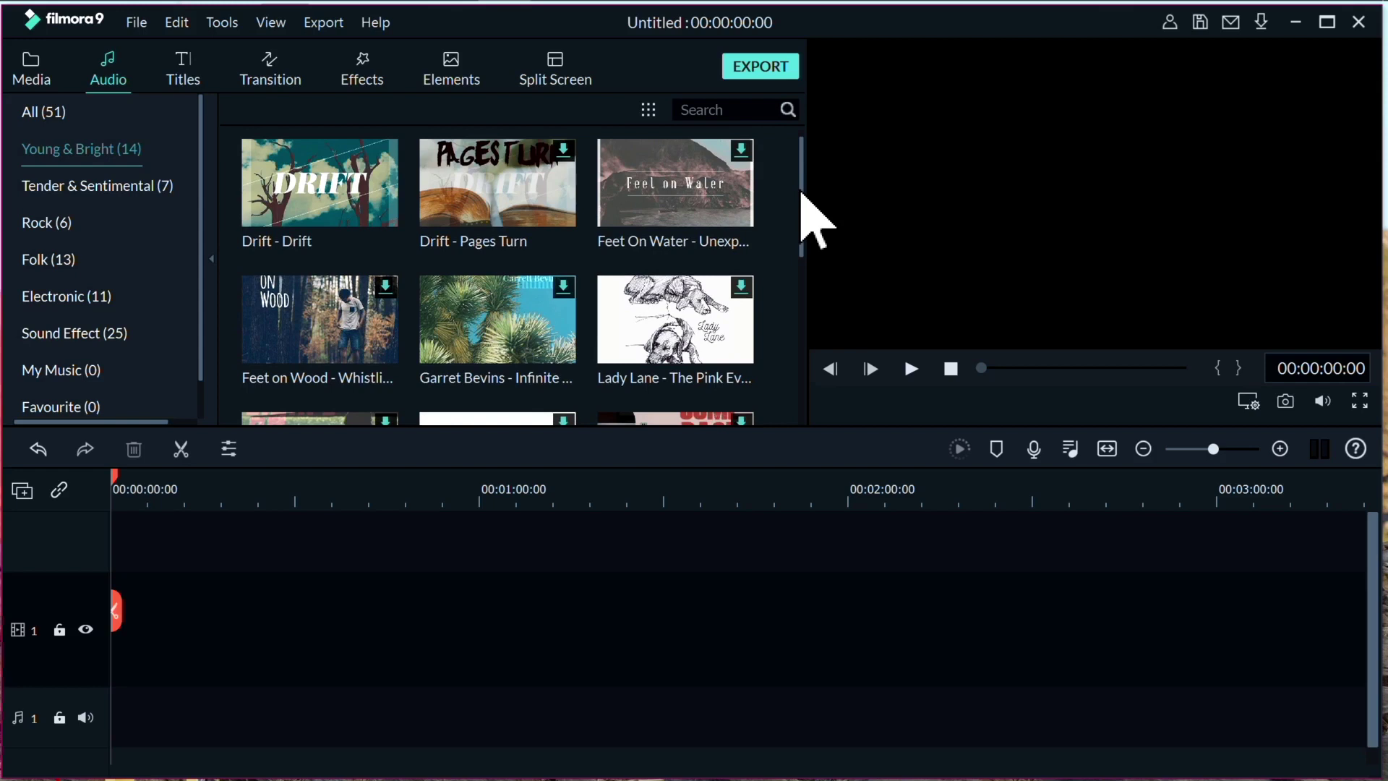
pyautogui.moveTo(802, 193); pyautogui.dragTo(805, 171)
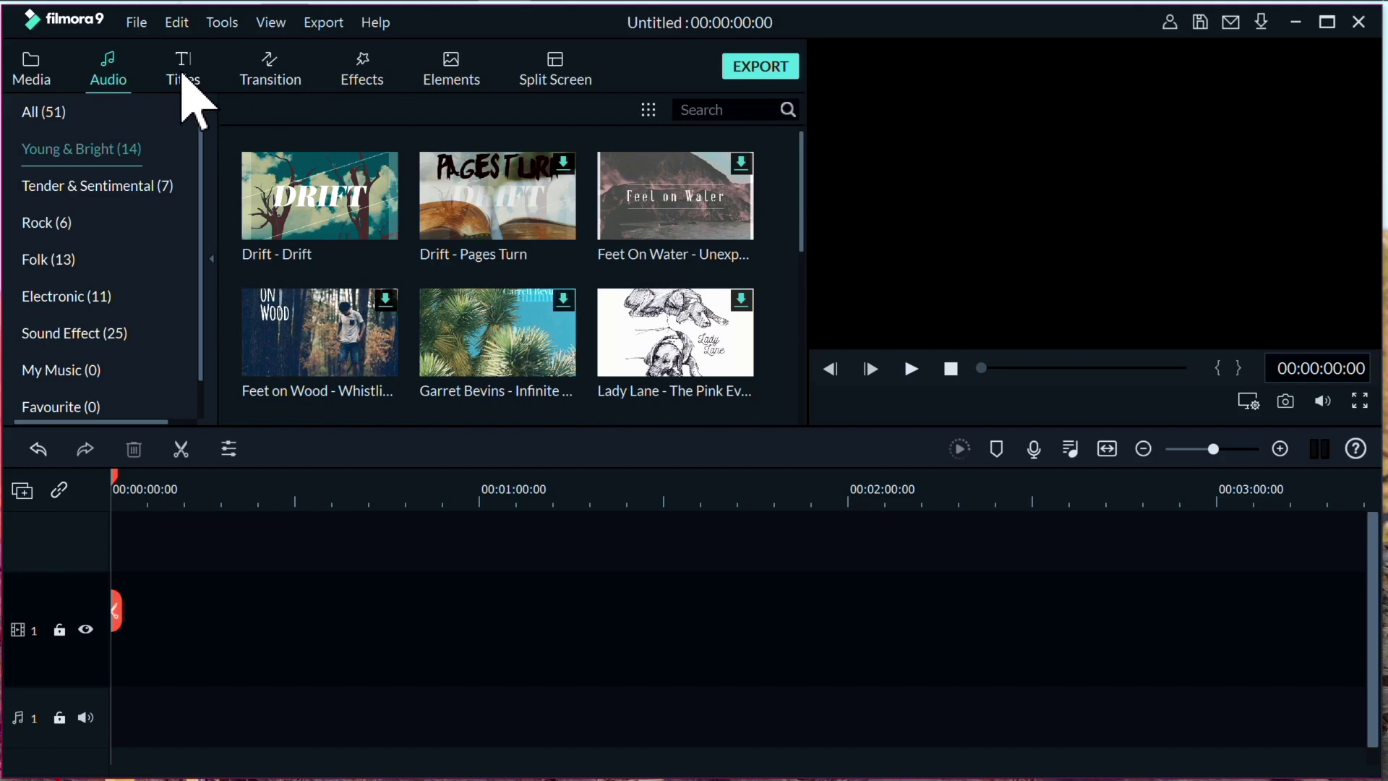
# Step: Open the Titles library and scroll to the Lower Thirds presets
pyautogui.click(189, 93)
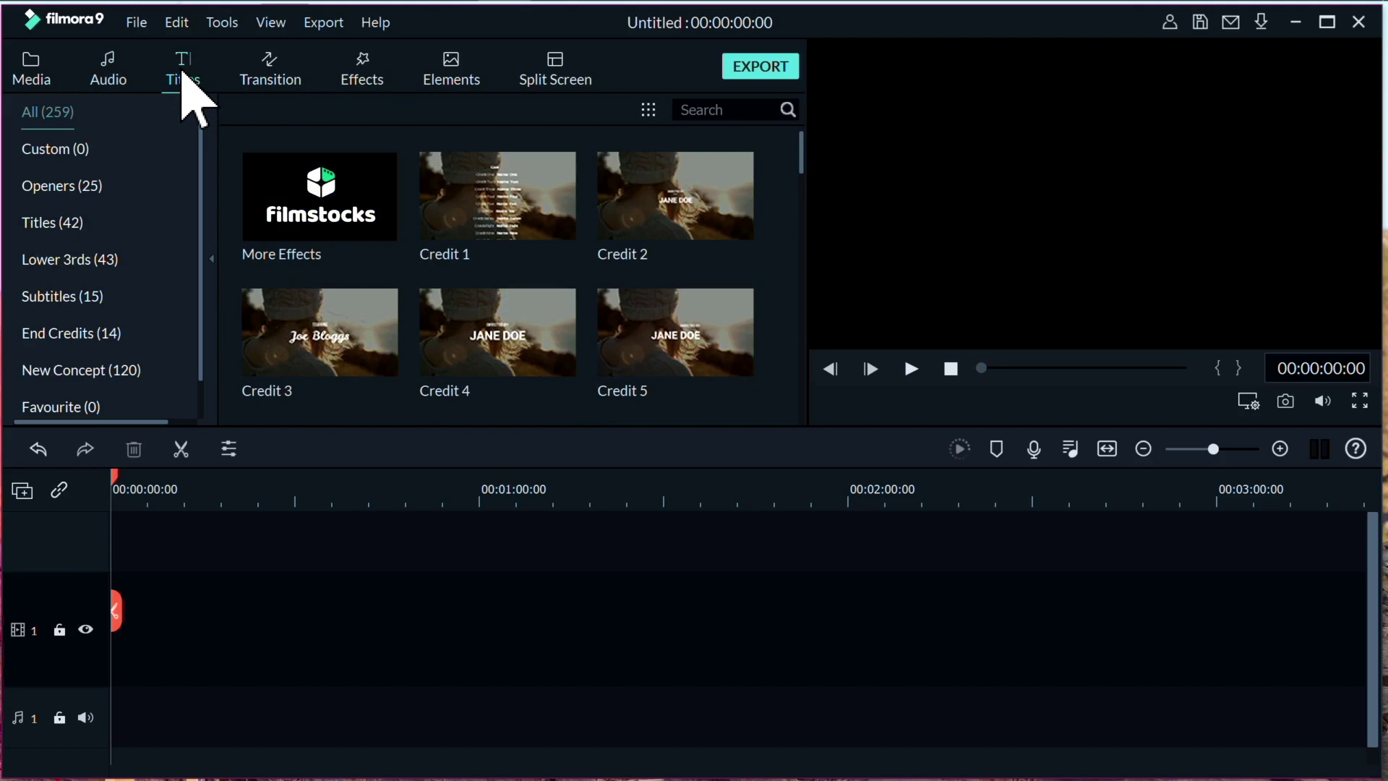
pyautogui.scroll(-2, 802, 187)
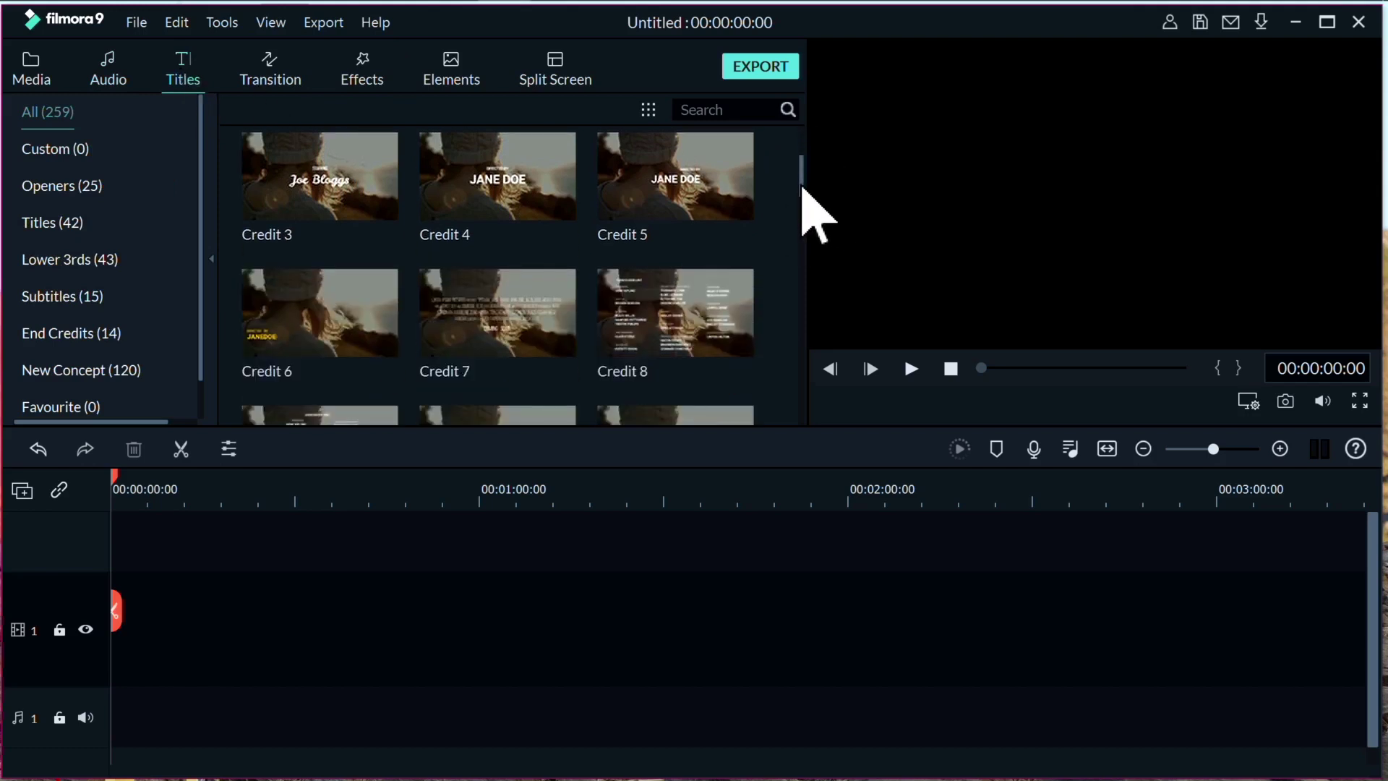
pyautogui.moveTo(802, 188); pyautogui.dragTo(799, 153)
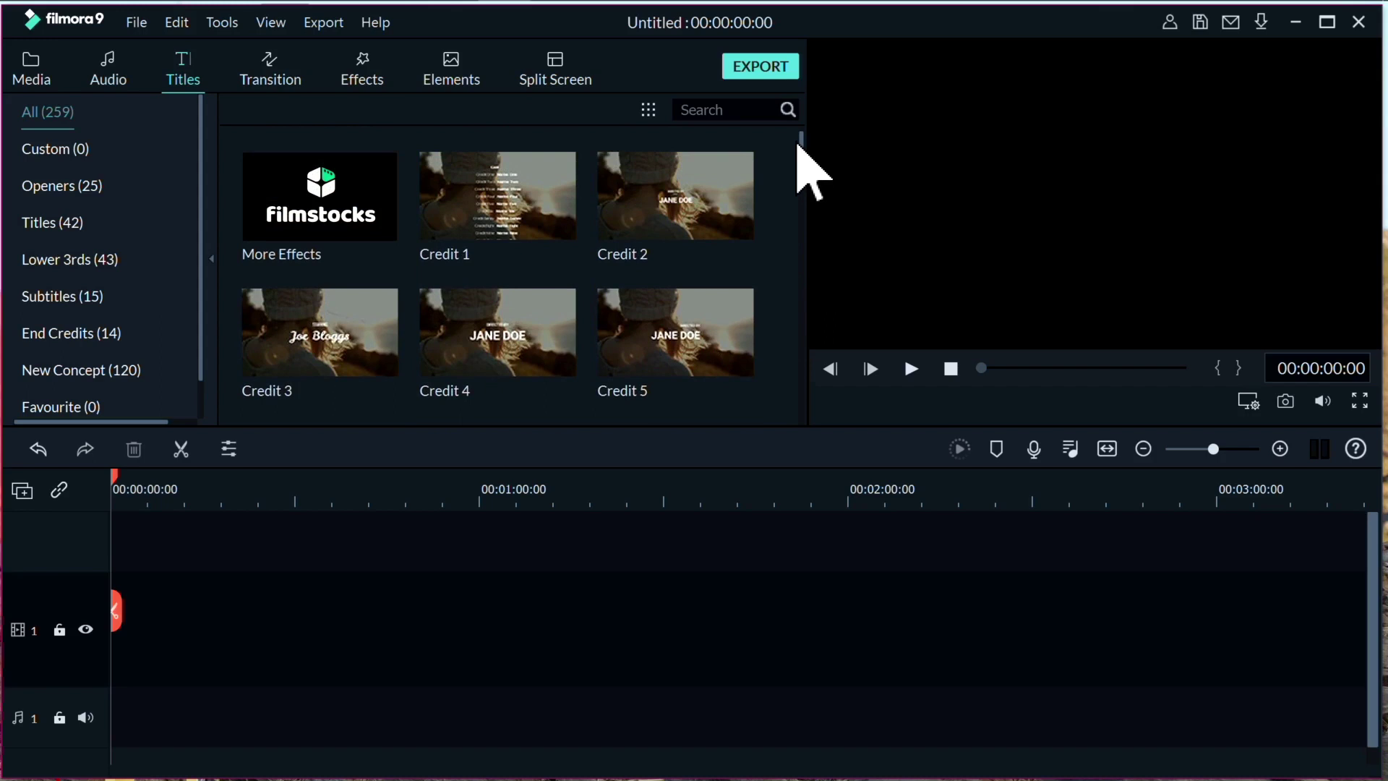
pyautogui.moveTo(684, 356)
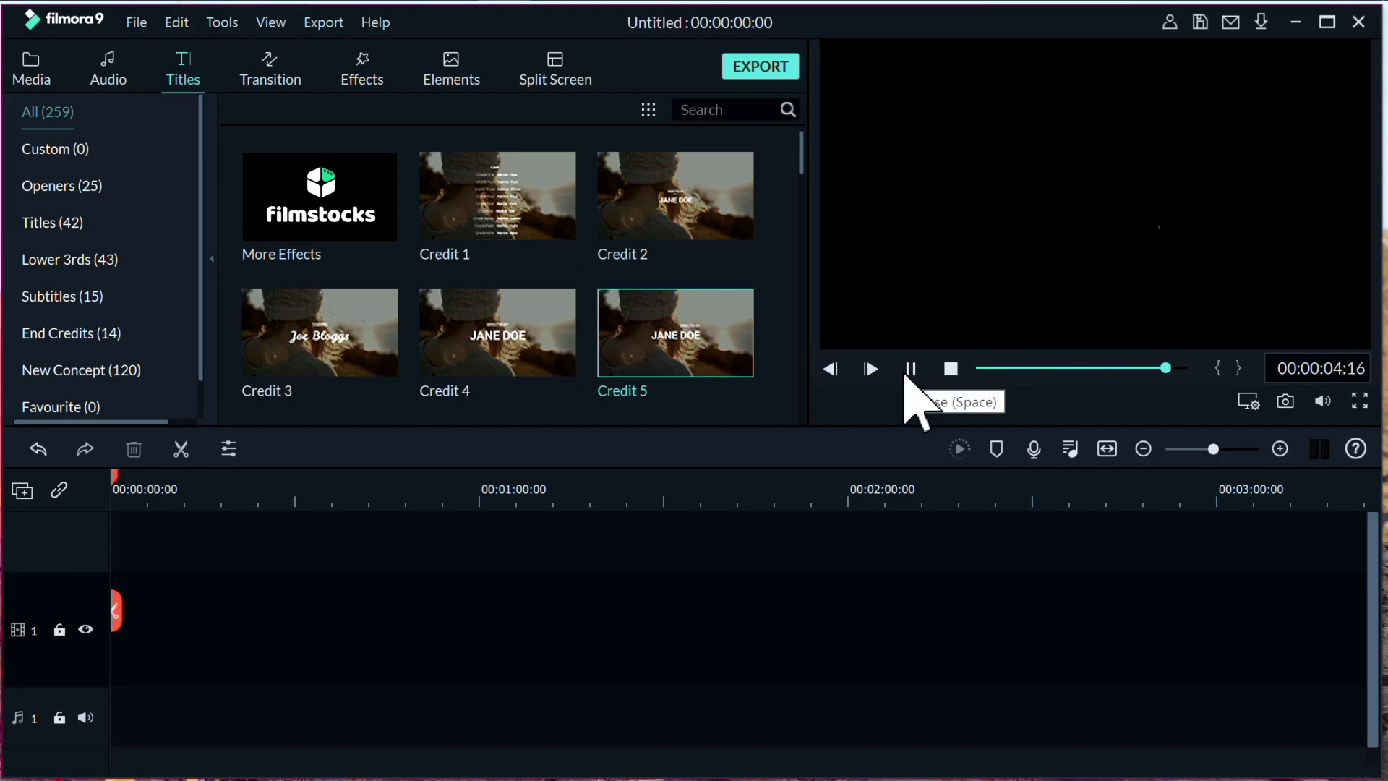
pyautogui.moveTo(802, 155); pyautogui.dragTo(799, 306)
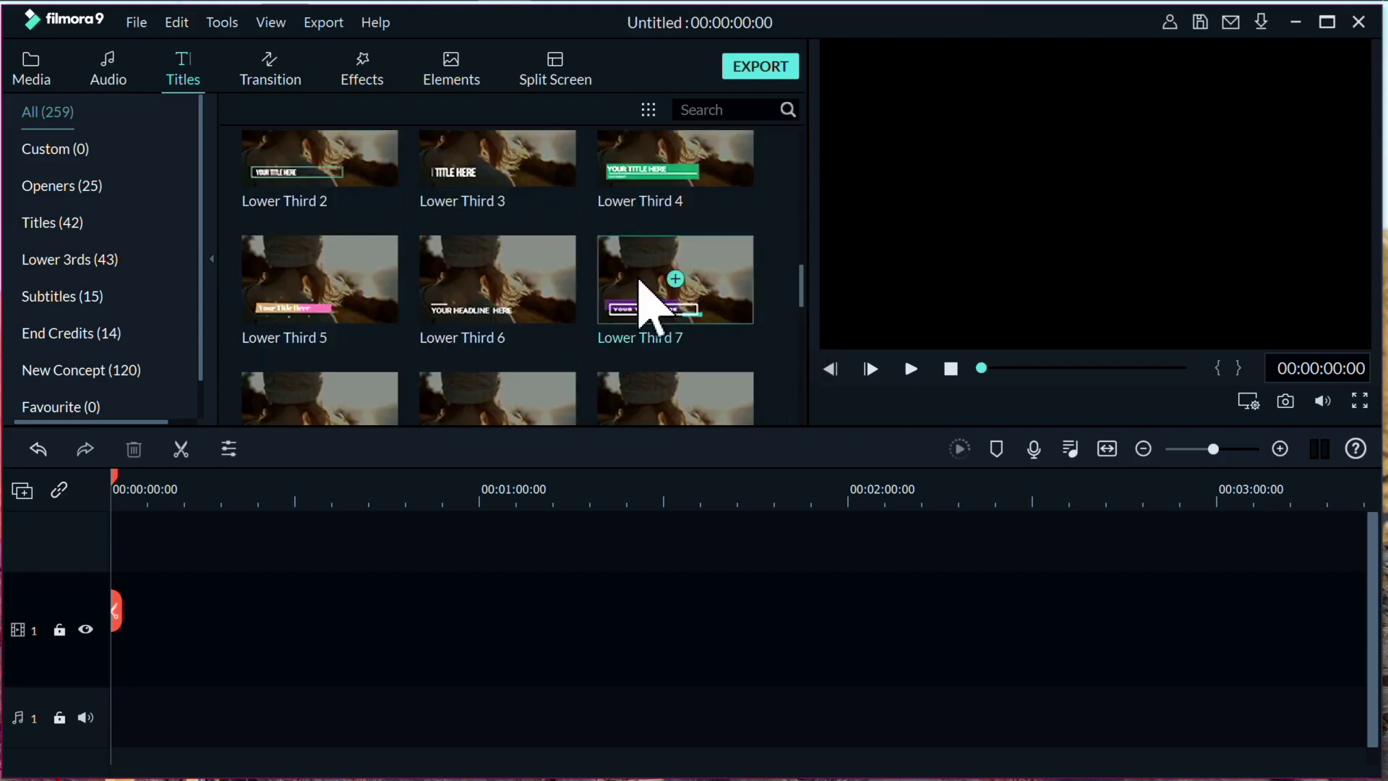
# Step: Play and pause a preview of Lower Third 5, then show the Transition library
pyautogui.click(329, 297)
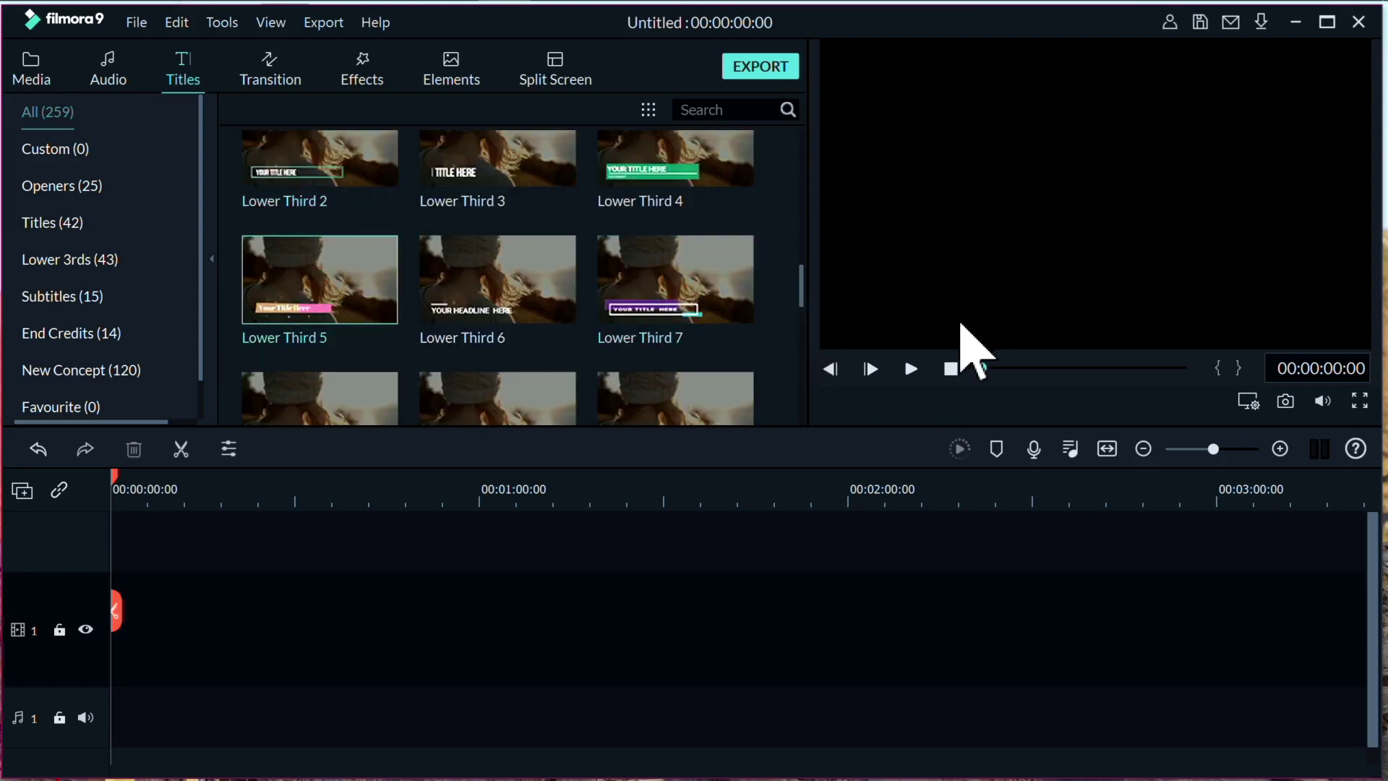
pyautogui.click(912, 371)
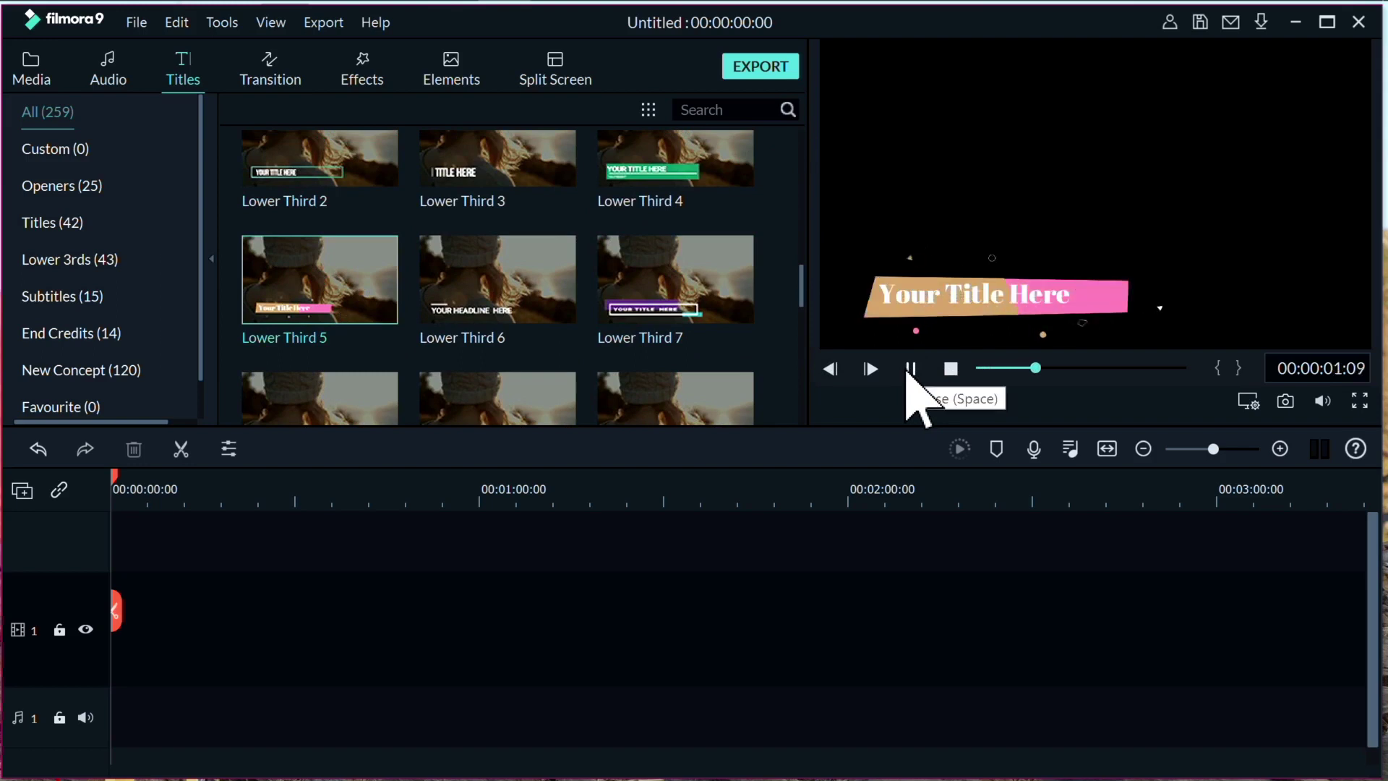
pyautogui.click(910, 370)
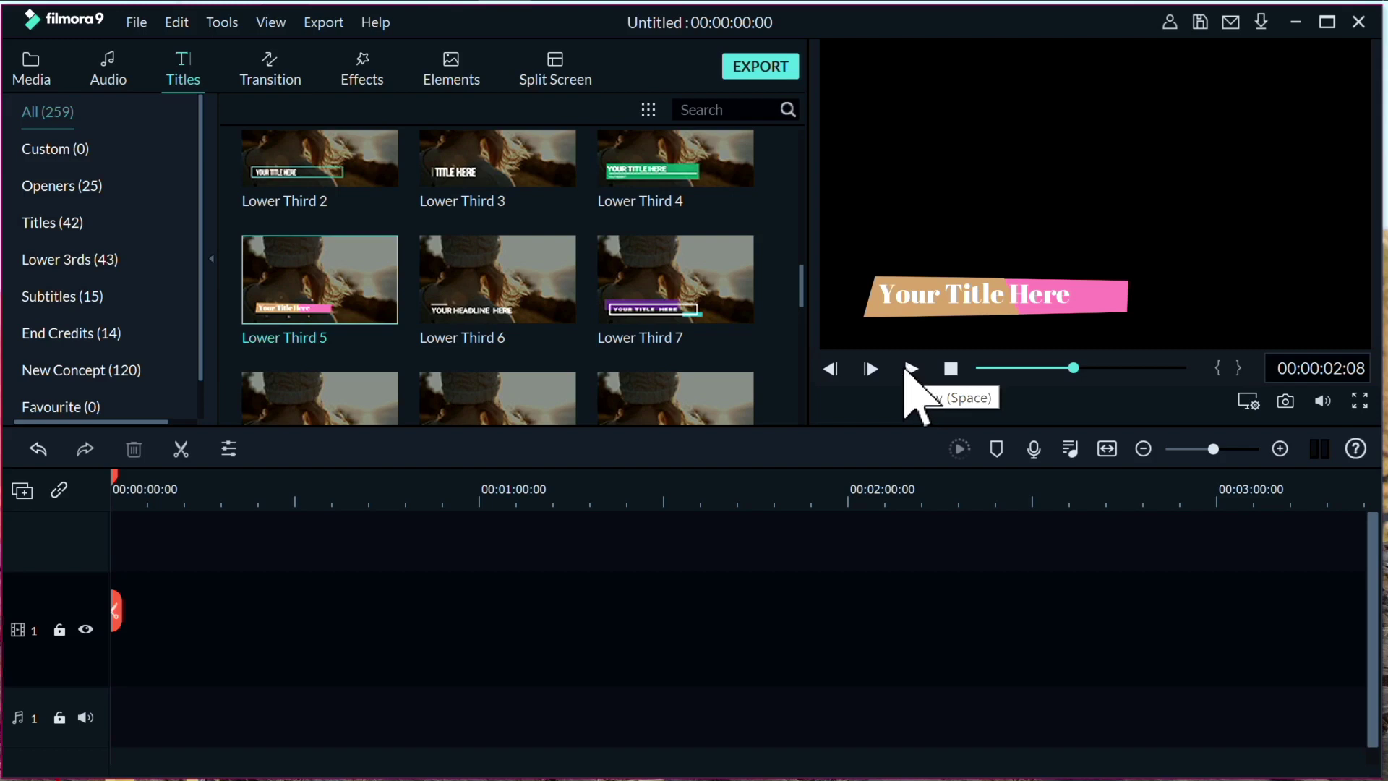
pyautogui.click(269, 76)
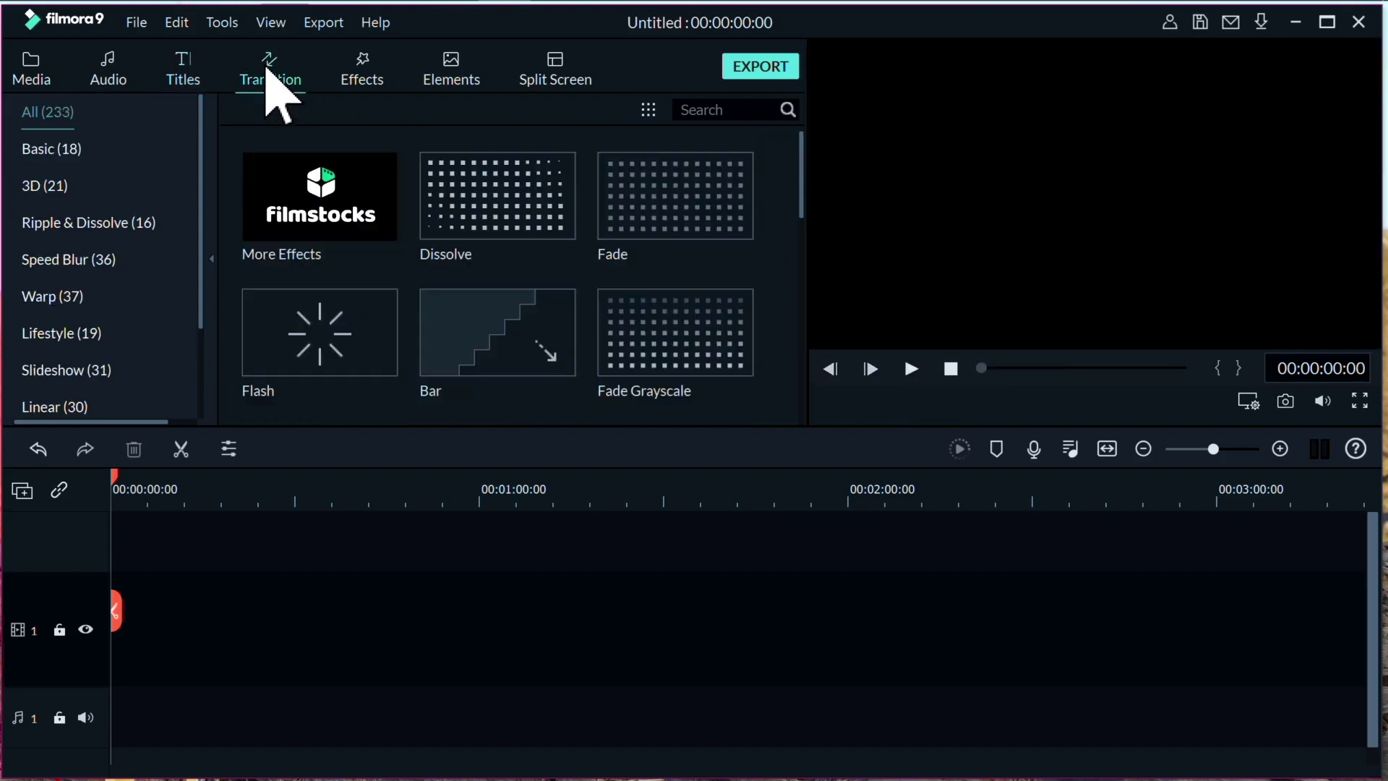
pyautogui.moveTo(800, 177)
pyautogui.mouseDown()
pyautogui.moveTo(804, 257)
pyautogui.moveTo(797, 156)
pyautogui.moveTo(800, 428)
pyautogui.moveTo(824, 155)
pyautogui.mouseUp()
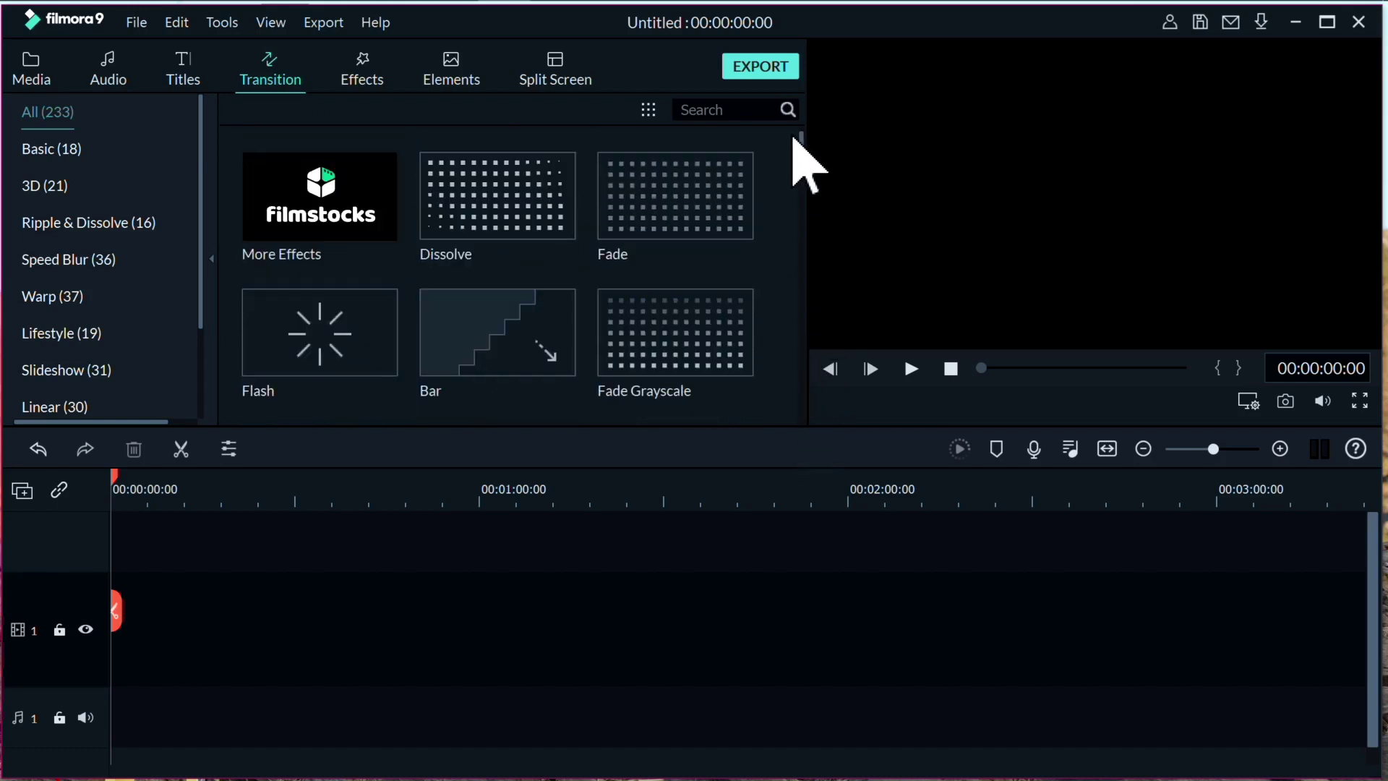
pyautogui.moveTo(801, 149); pyautogui.dragTo(800, 286)
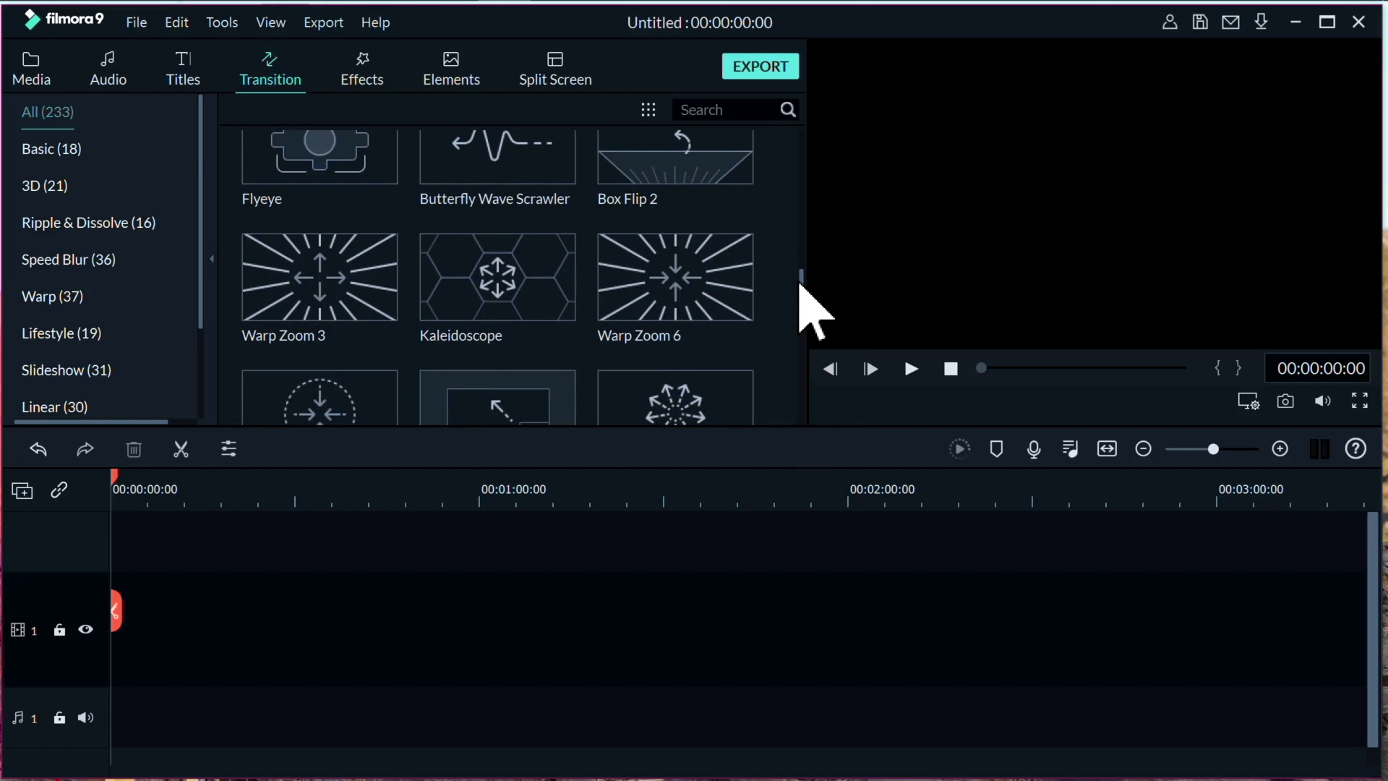
pyautogui.moveTo(799, 284)
pyautogui.mouseDown()
pyautogui.moveTo(798, 309)
pyautogui.moveTo(798, 144)
pyautogui.mouseUp()
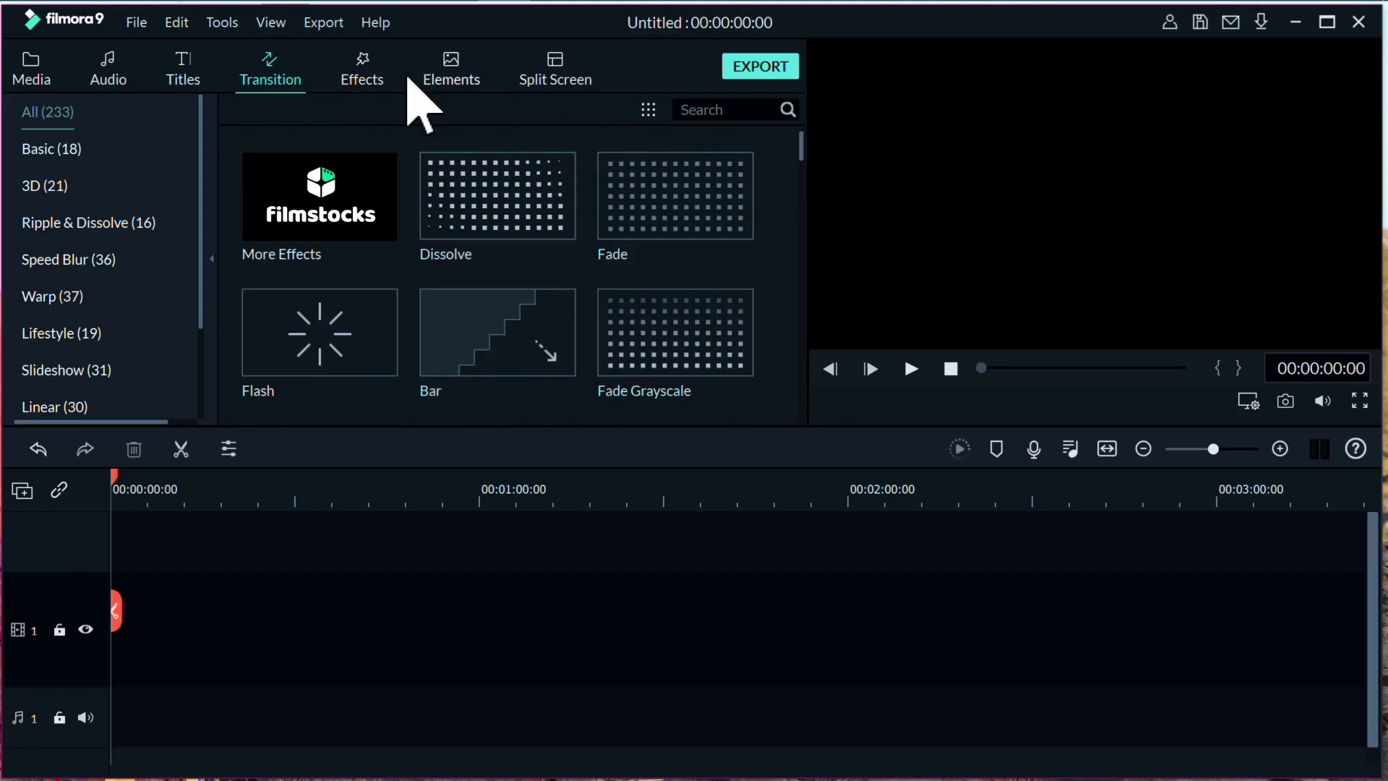
# Step: View the Shake filters, then scroll through Faux Film filters, and switch to Elements
pyautogui.click(370, 78)
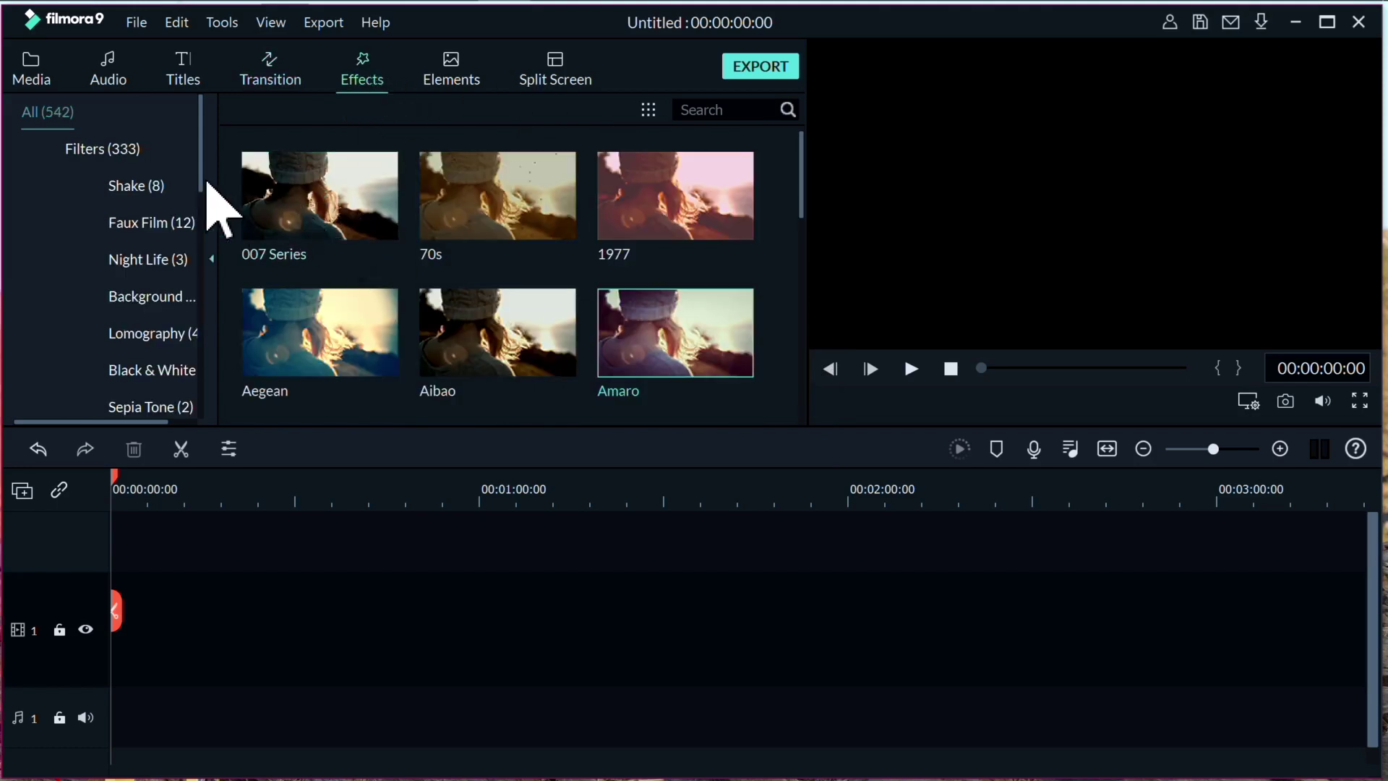
pyautogui.click(173, 188)
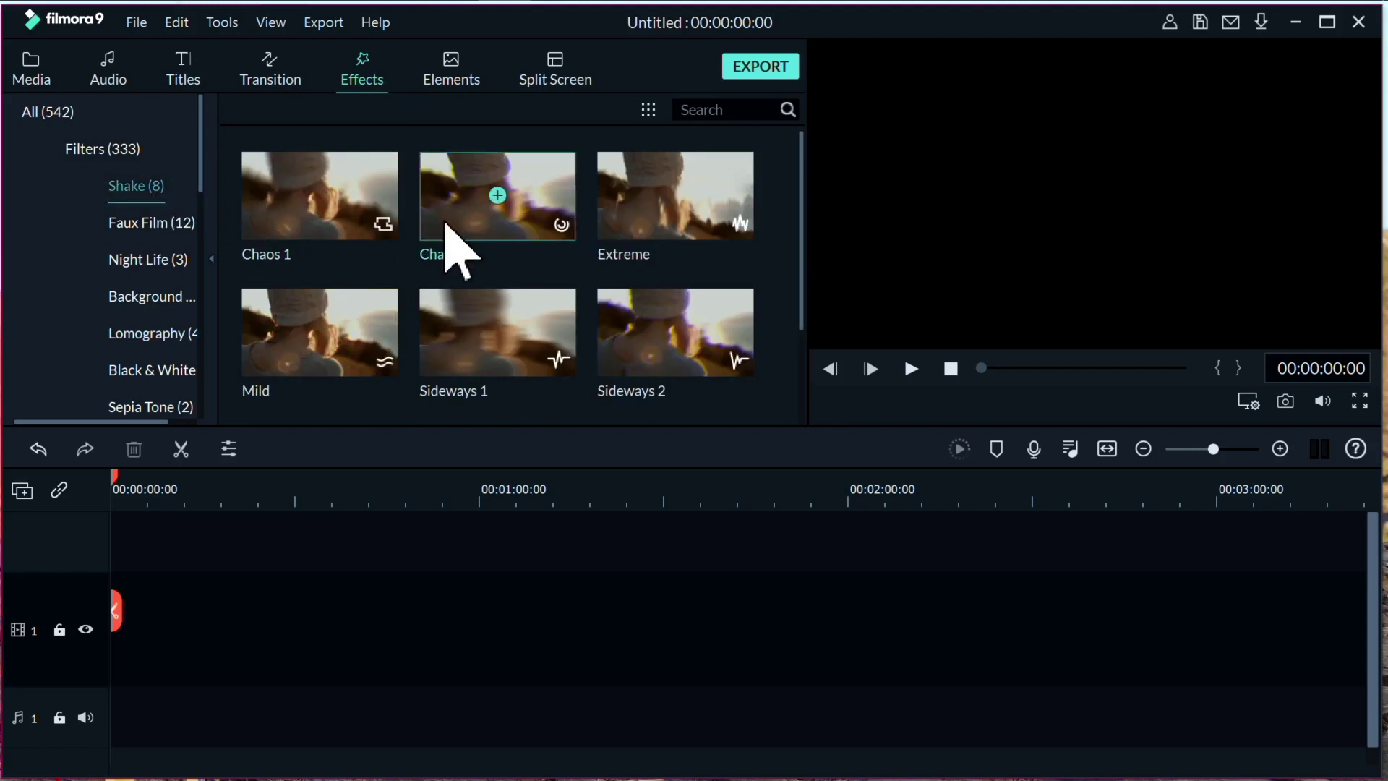
pyautogui.click(153, 227)
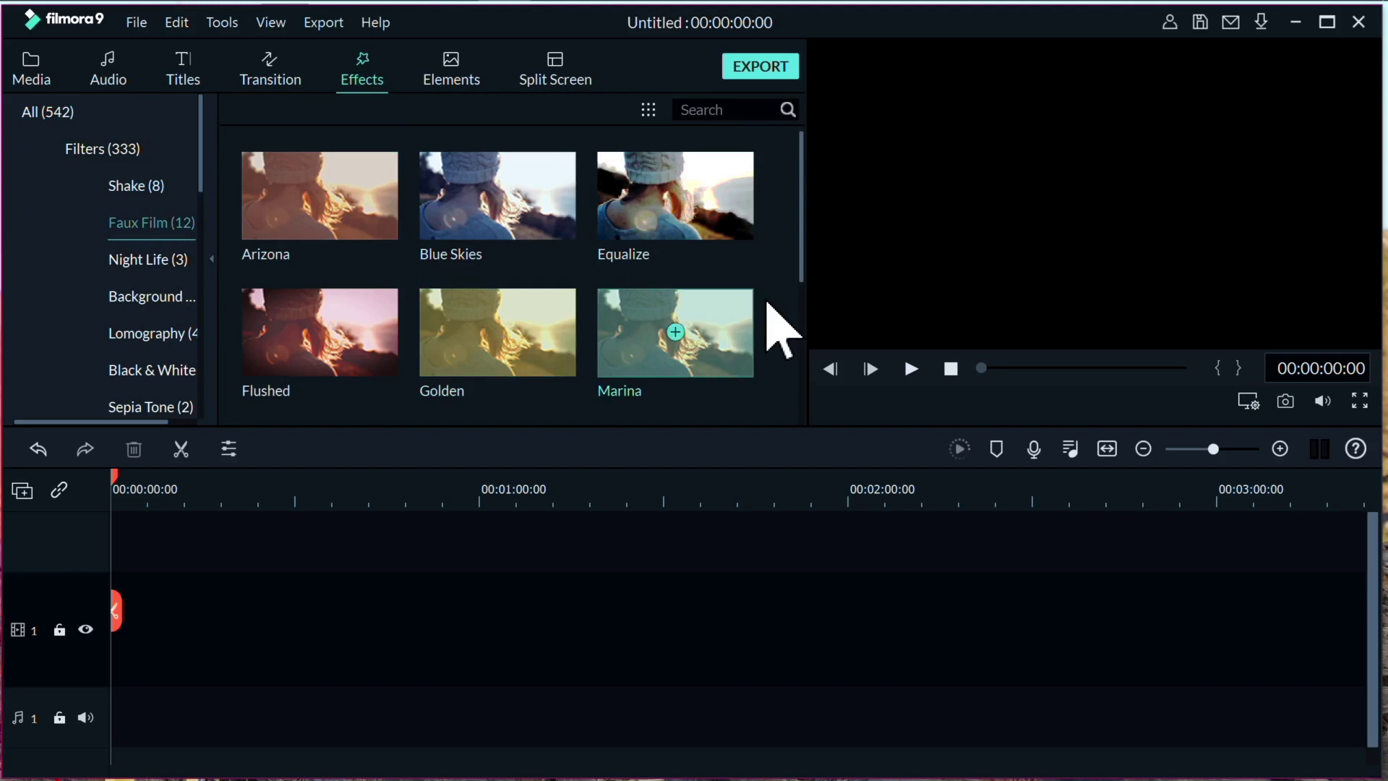
pyautogui.scroll(-1, 795, 278)
pyautogui.scroll(-1, 809, 303)
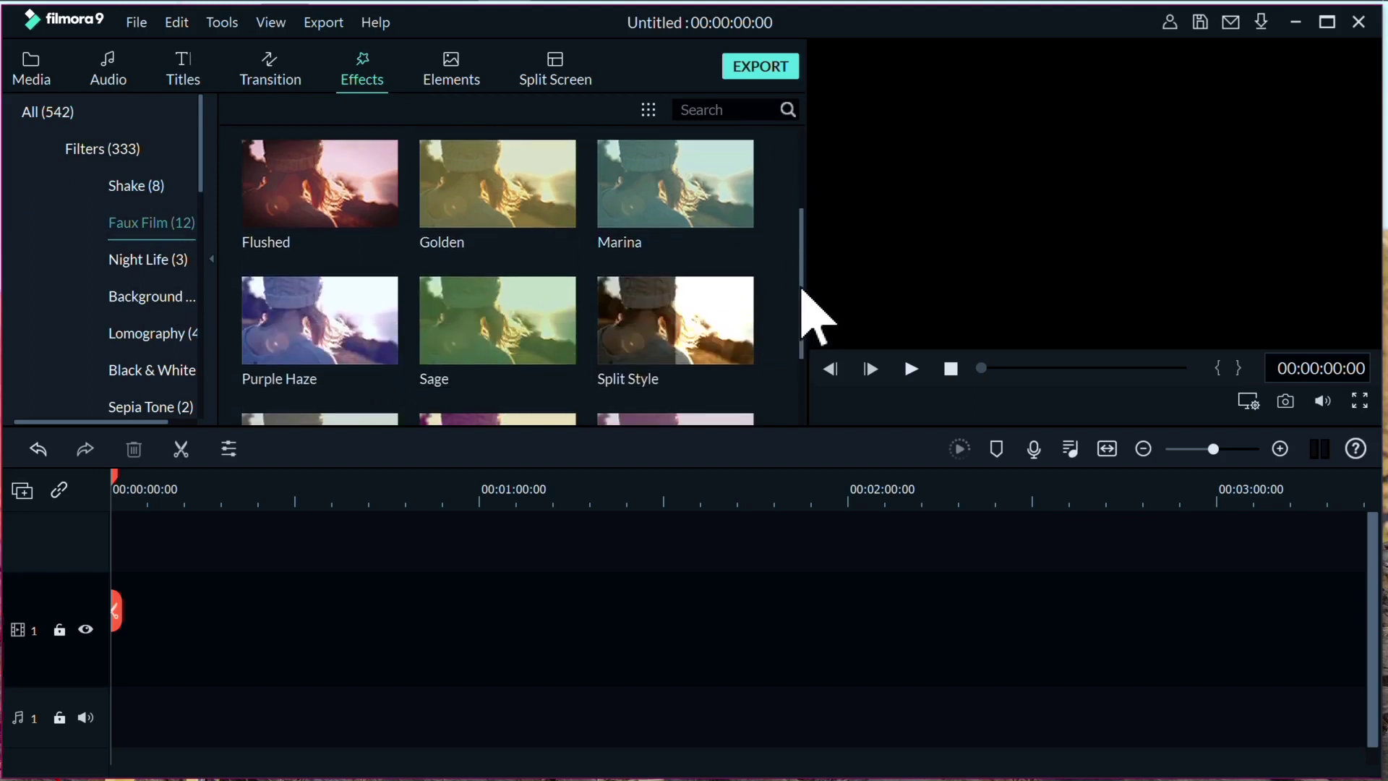
pyautogui.scroll(2, 810, 173)
pyautogui.click(446, 66)
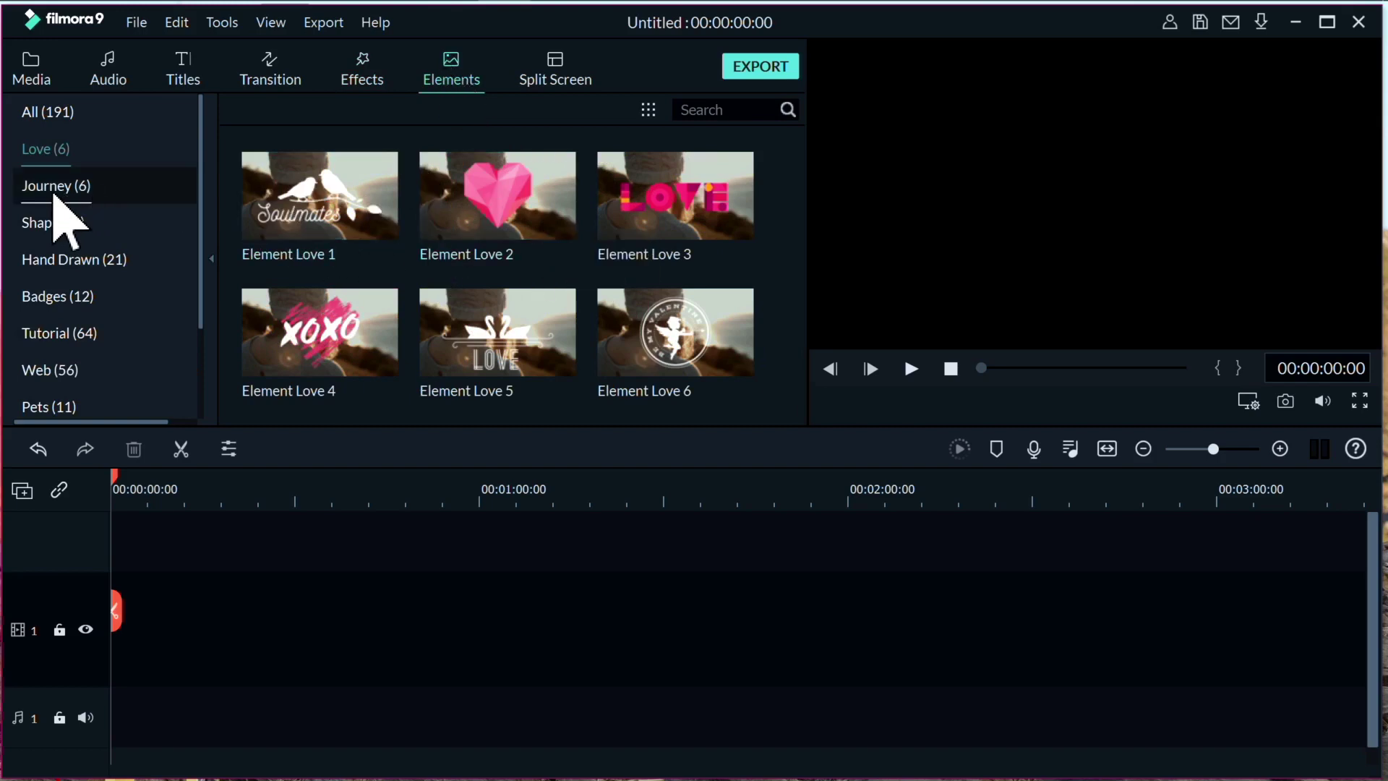
# Step: Cycle through Journey, Shapes, Hand Drawn, Badges, Tutorial and Love elements, settling on Journey
pyautogui.click(54, 186)
pyautogui.click(56, 223)
pyautogui.click(68, 260)
pyautogui.click(73, 303)
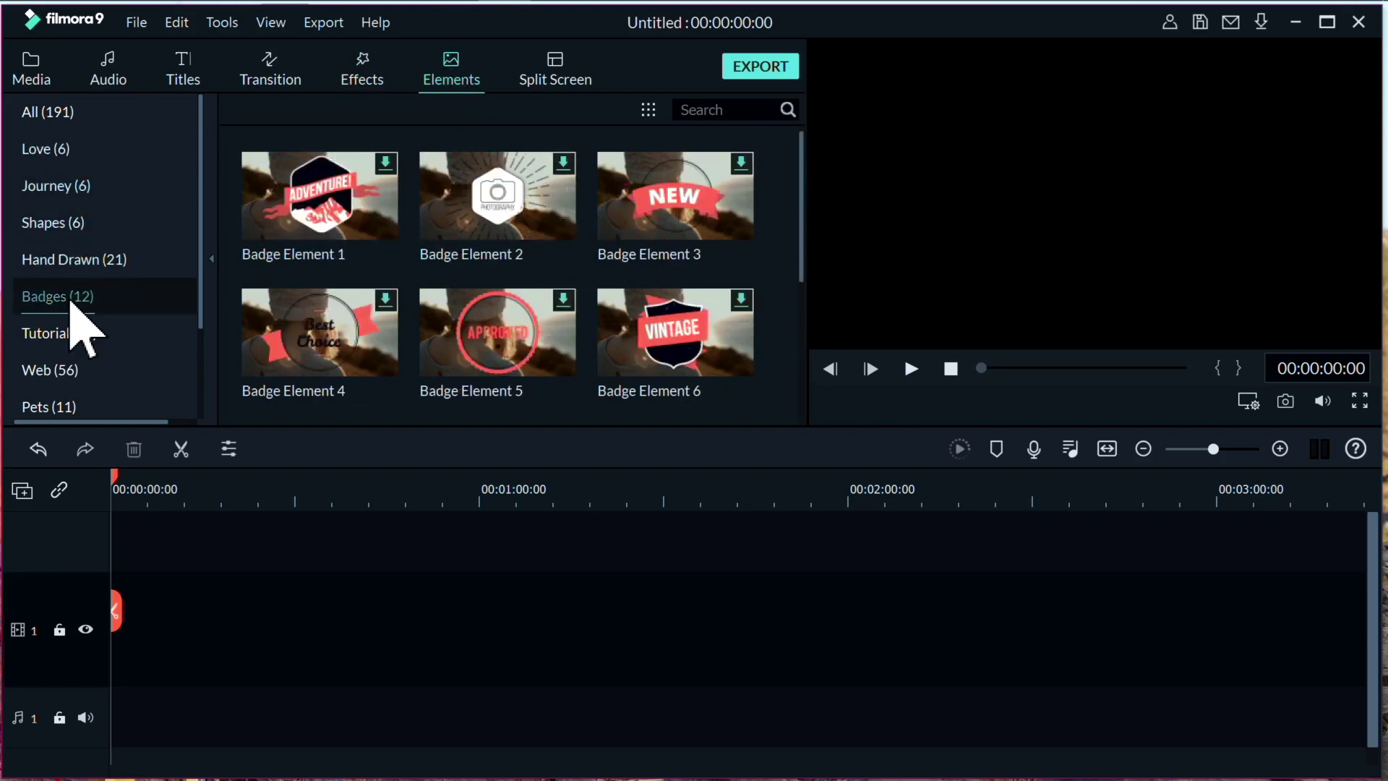
pyautogui.click(85, 340)
pyautogui.click(75, 159)
pyautogui.click(99, 261)
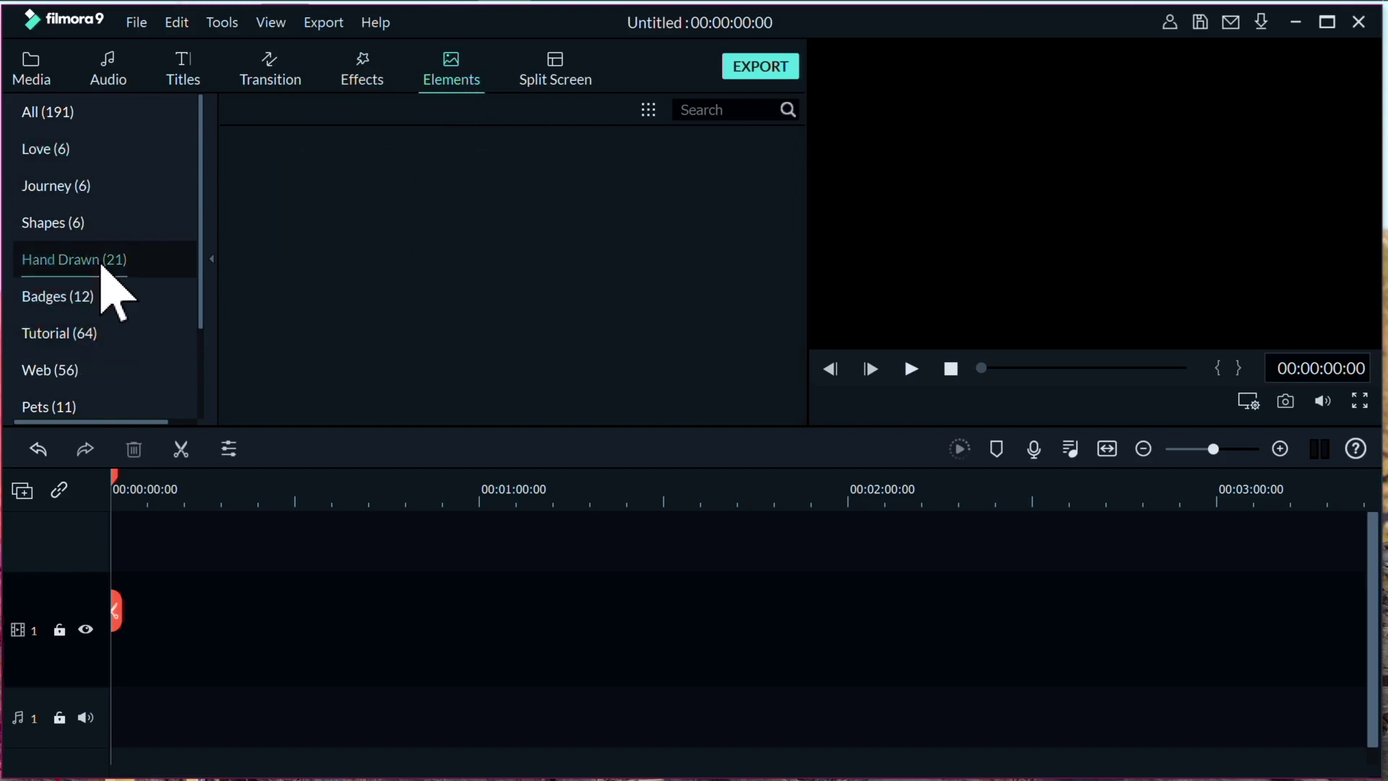
pyautogui.click(97, 182)
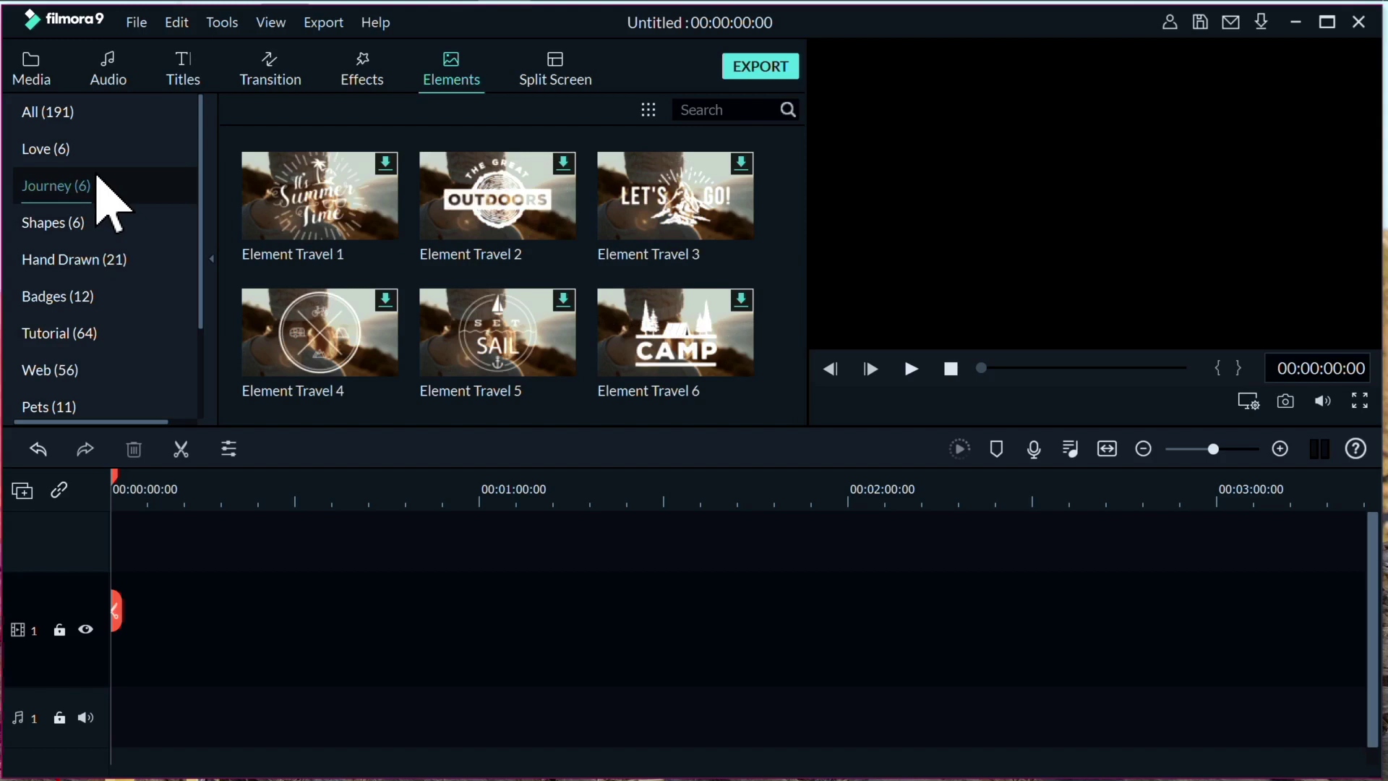
# Step: Preview the third 1|2 side-by-side split-screen template, then go back to the Media library
pyautogui.click(562, 76)
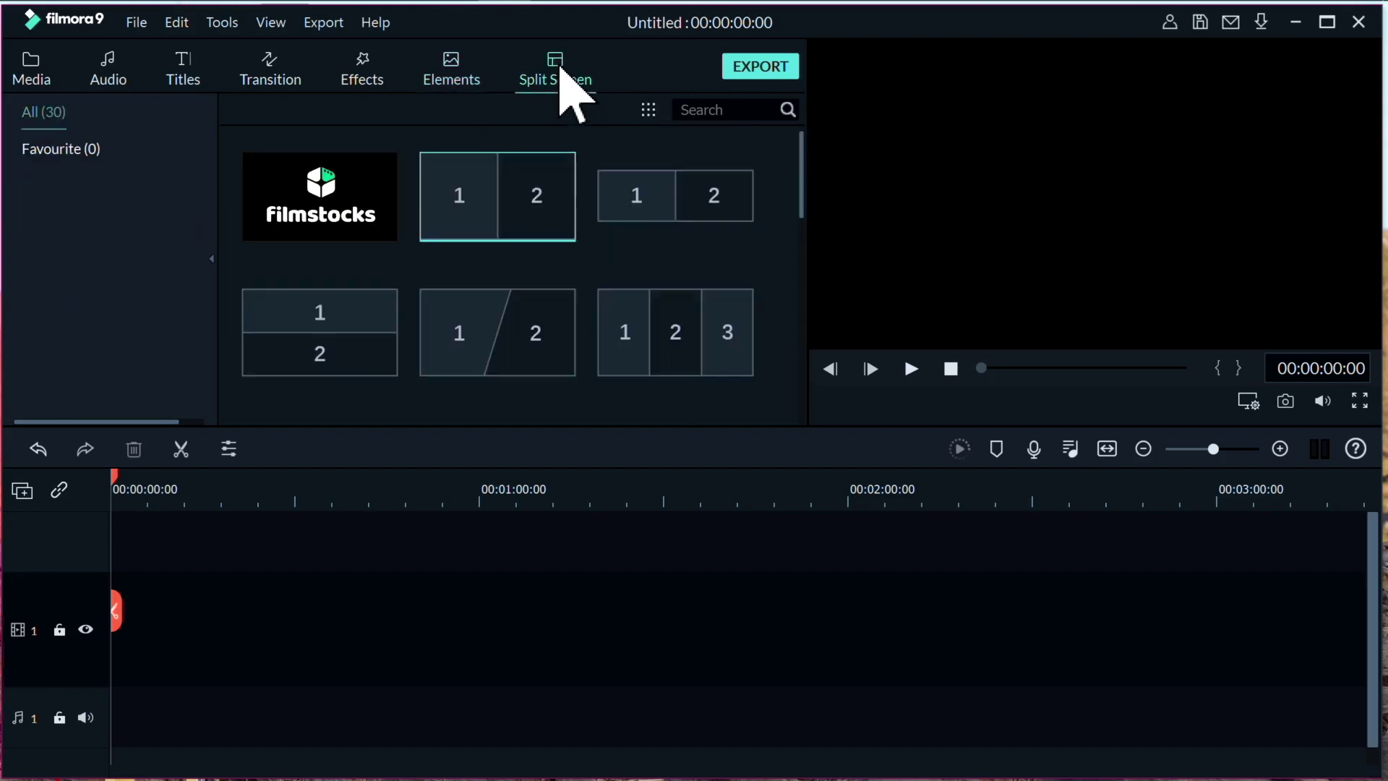
pyautogui.moveTo(802, 145)
pyautogui.mouseDown()
pyautogui.moveTo(804, 262)
pyautogui.moveTo(801, 144)
pyautogui.mouseUp()
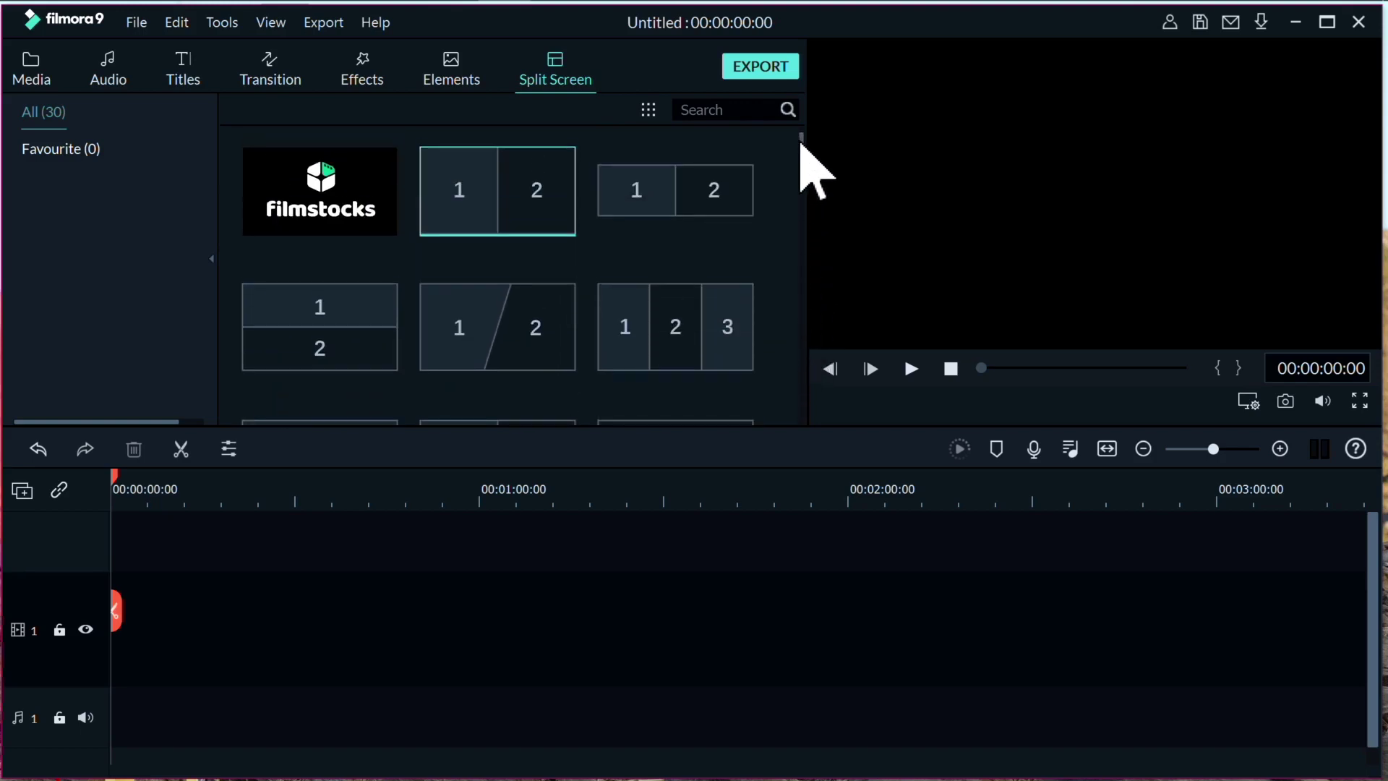
pyautogui.click(687, 217)
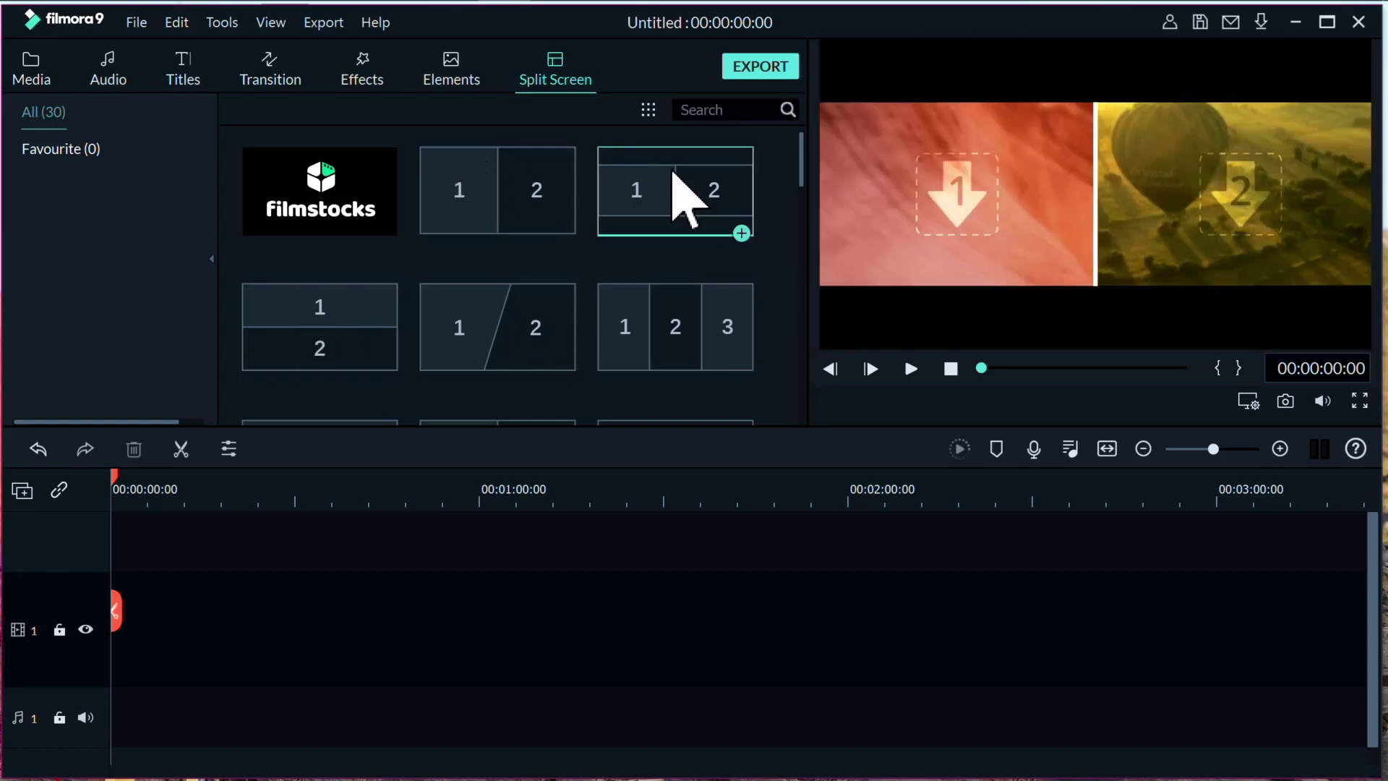
pyautogui.click(28, 63)
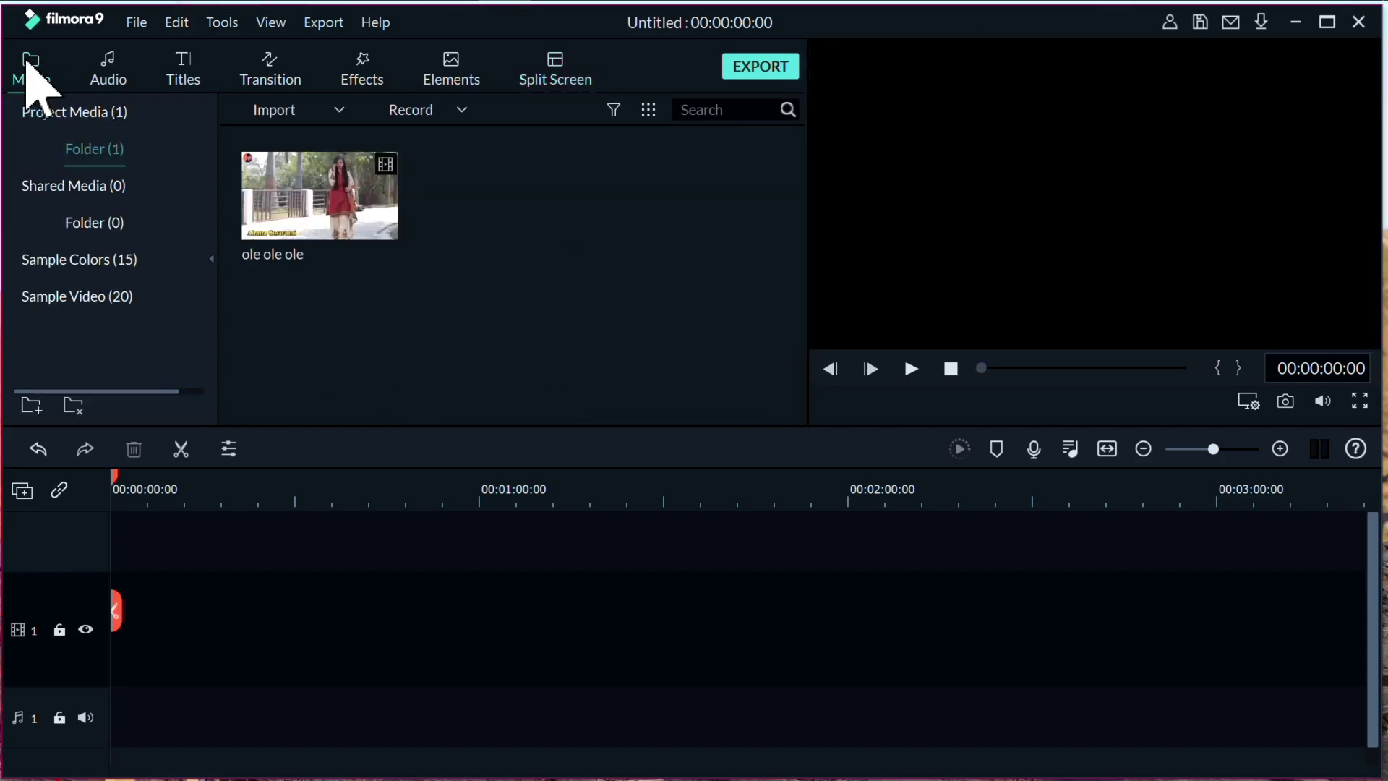
# Step: Import Online Writing copywriting.mp4 into the media library and begin dragging ole ole ole toward the timeline
pyautogui.doubleClick(501, 201)
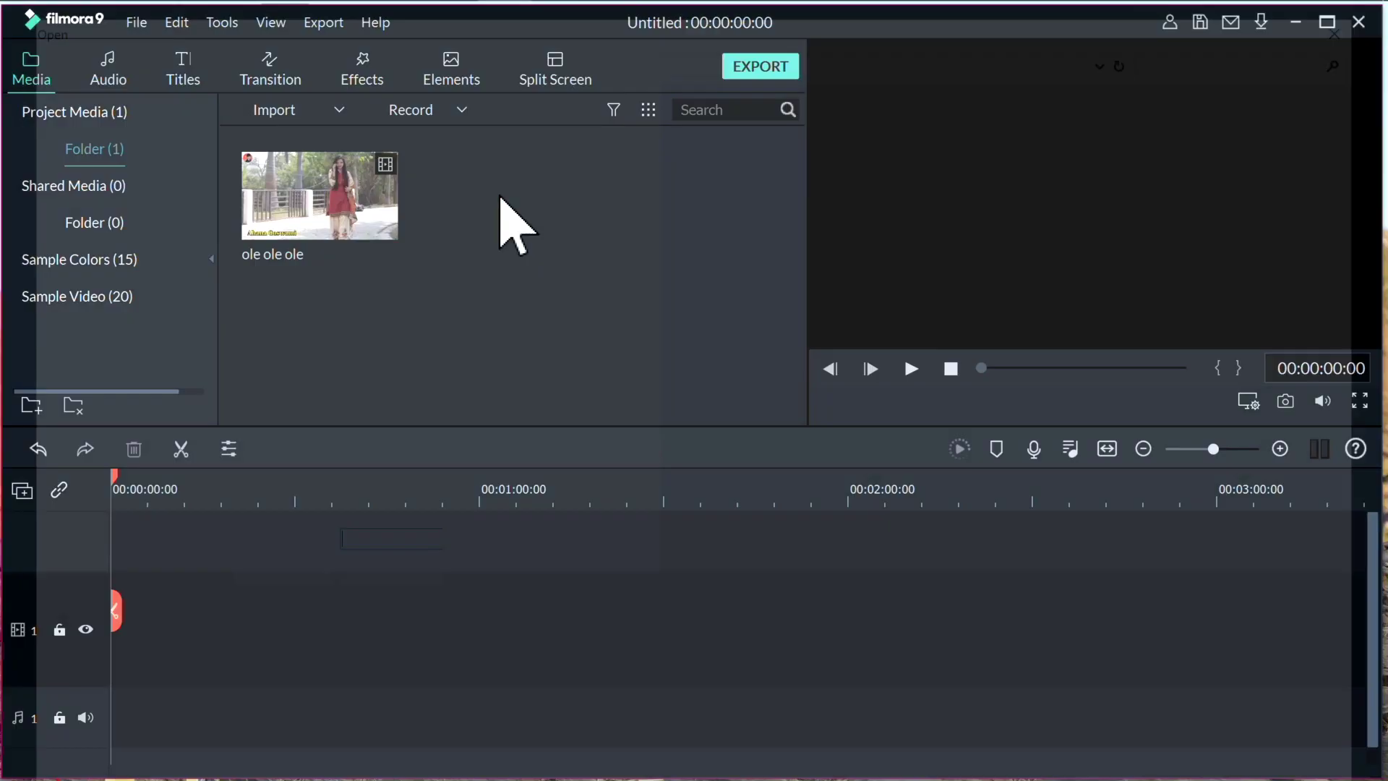
pyautogui.click(949, 217)
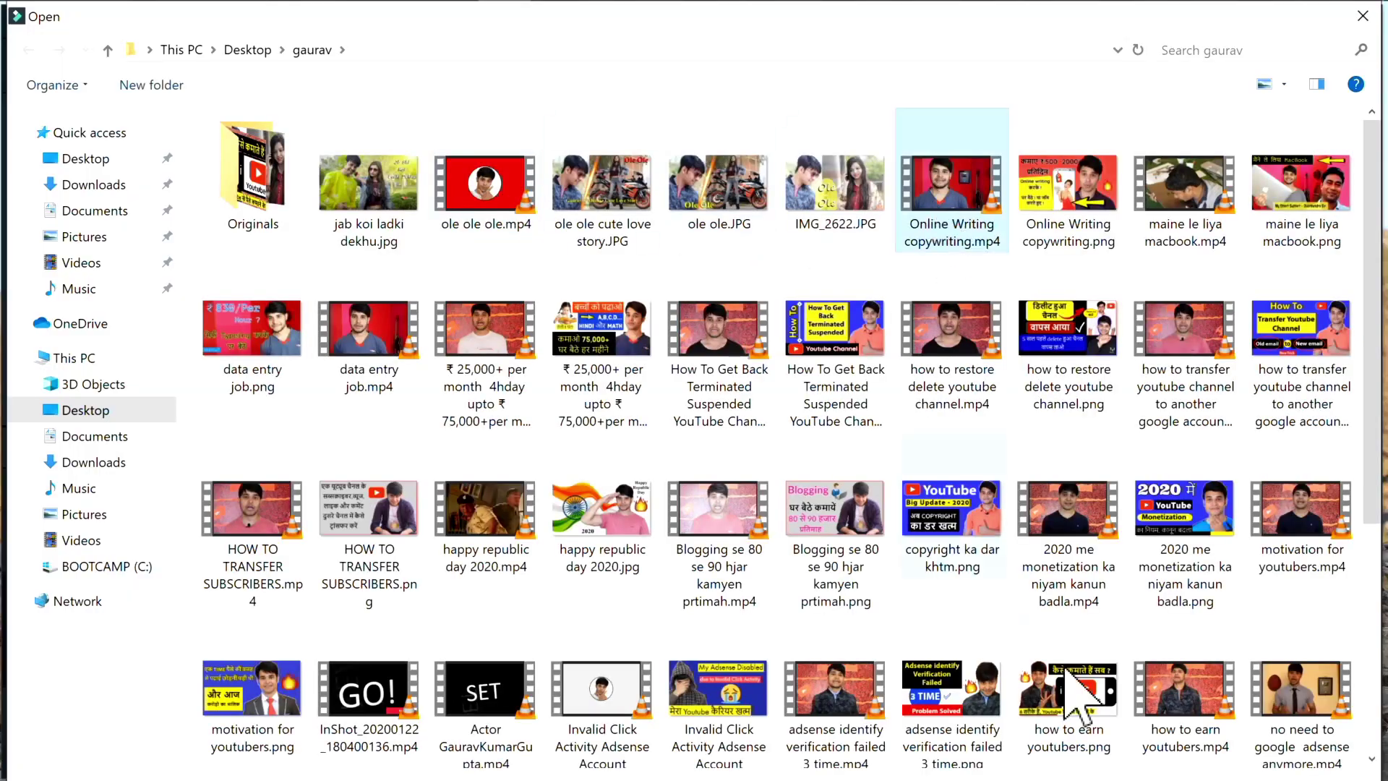
pyautogui.press('Return')
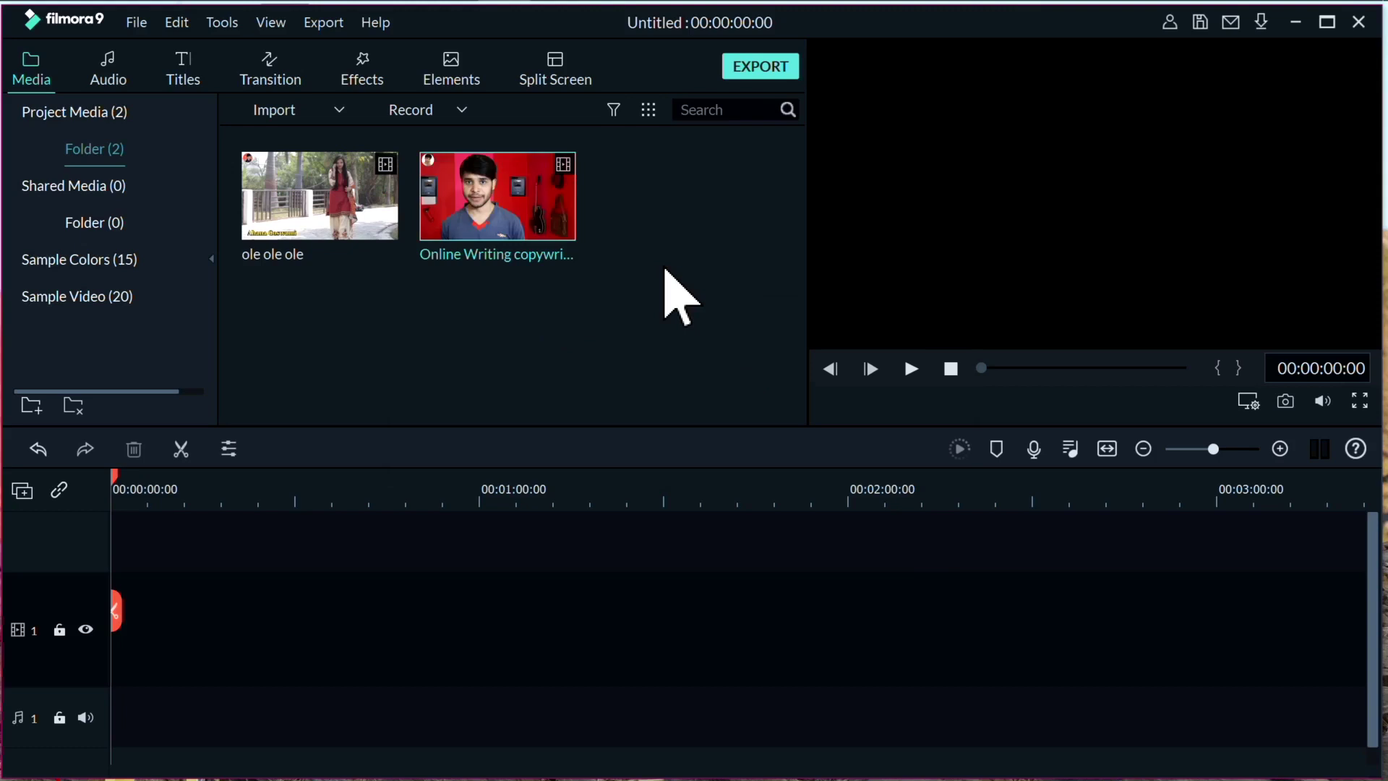
pyautogui.moveTo(279, 211)
pyautogui.mouseDown()
pyautogui.moveTo(224, 636)
pyautogui.moveTo(307, 199)
pyautogui.mouseUp()
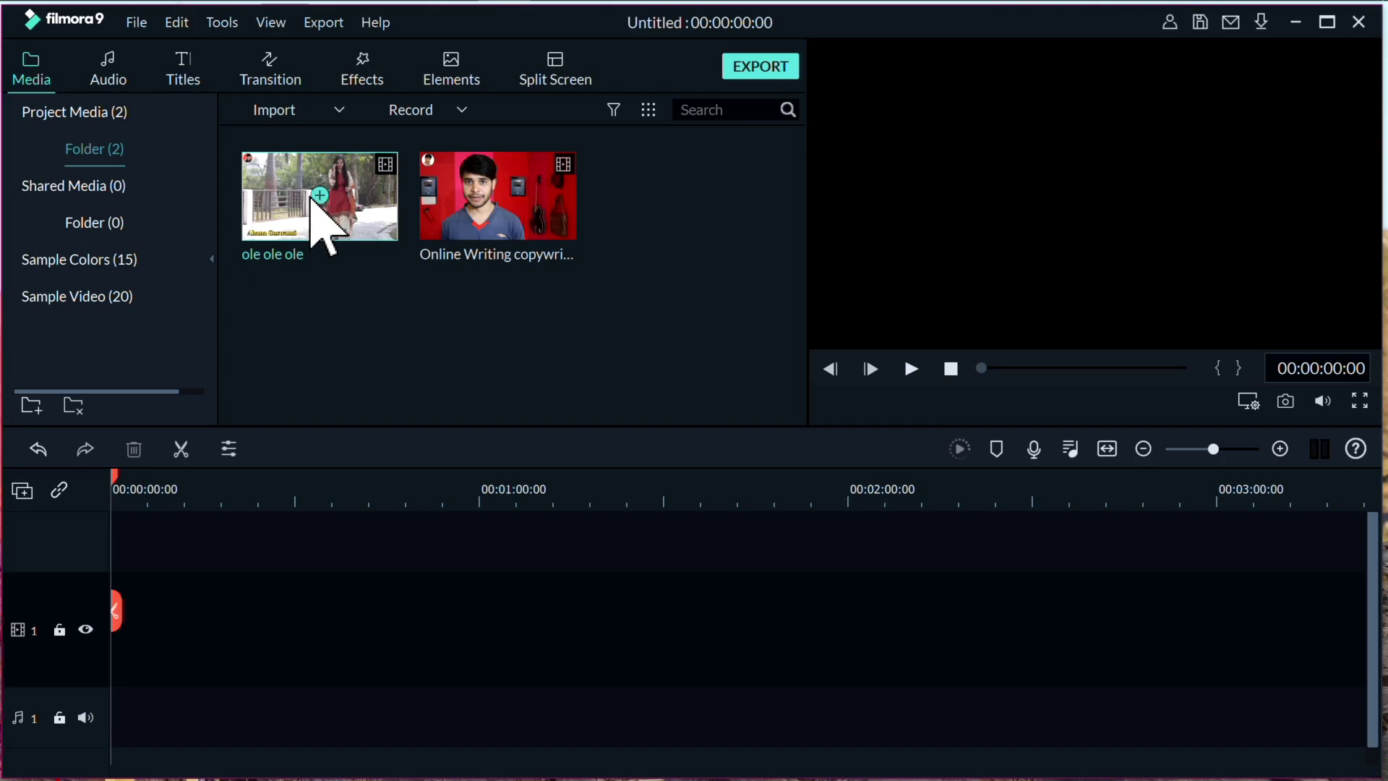
# Step: Place the ole ole ole clip on video track 1
pyautogui.moveTo(301, 201); pyautogui.dragTo(127, 647)
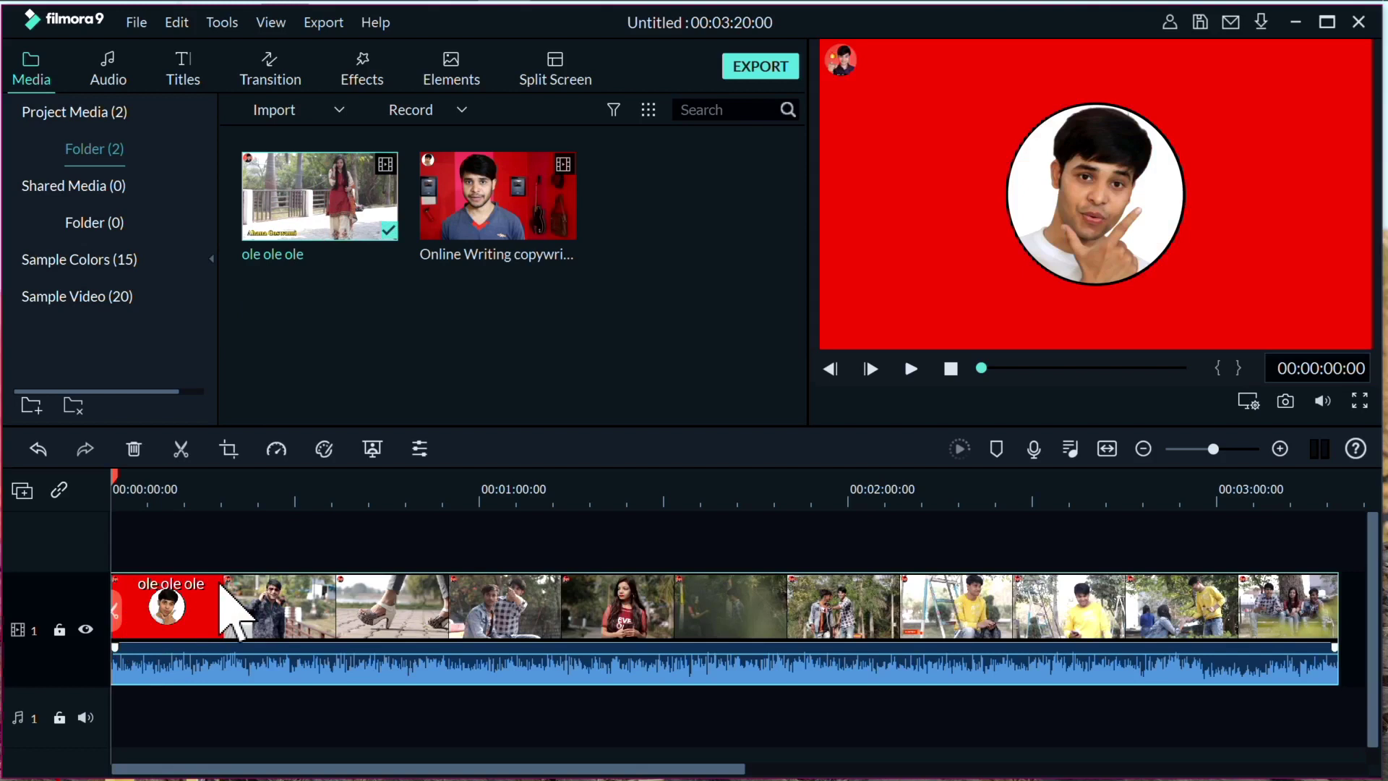
pyautogui.click(20, 491)
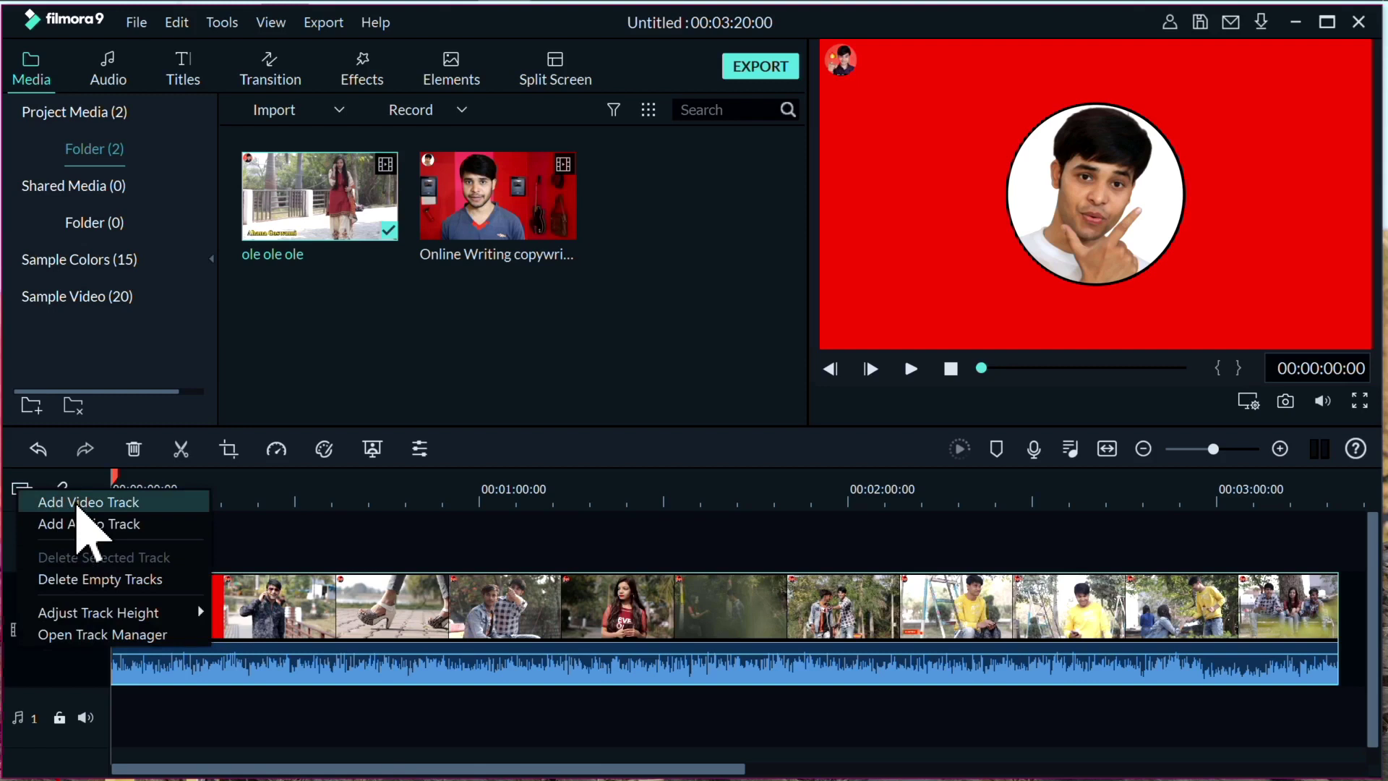
pyautogui.click(385, 609)
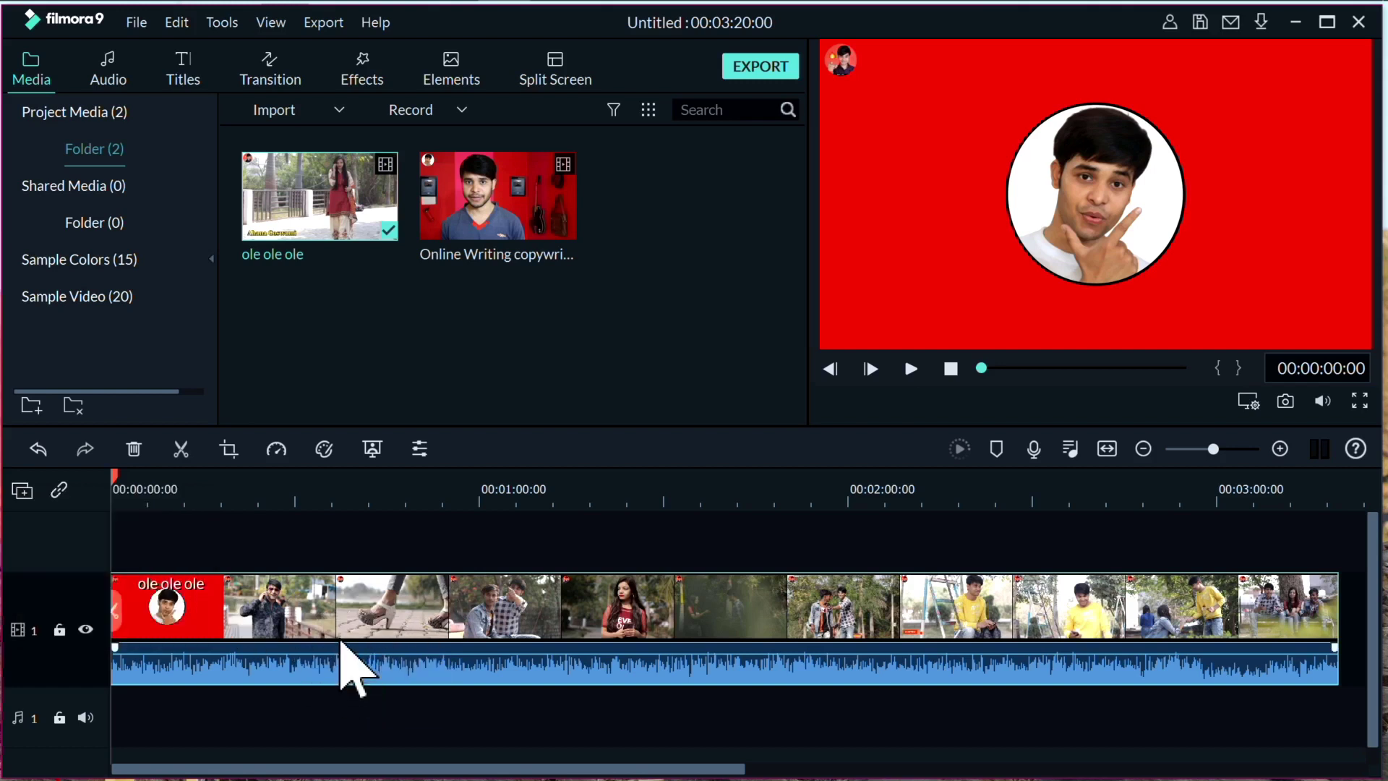
pyautogui.click(275, 548)
# Step: Add a second video track and put the Online Writing copywriting clip on it
pyautogui.moveTo(371, 655)
pyautogui.click(23, 491)
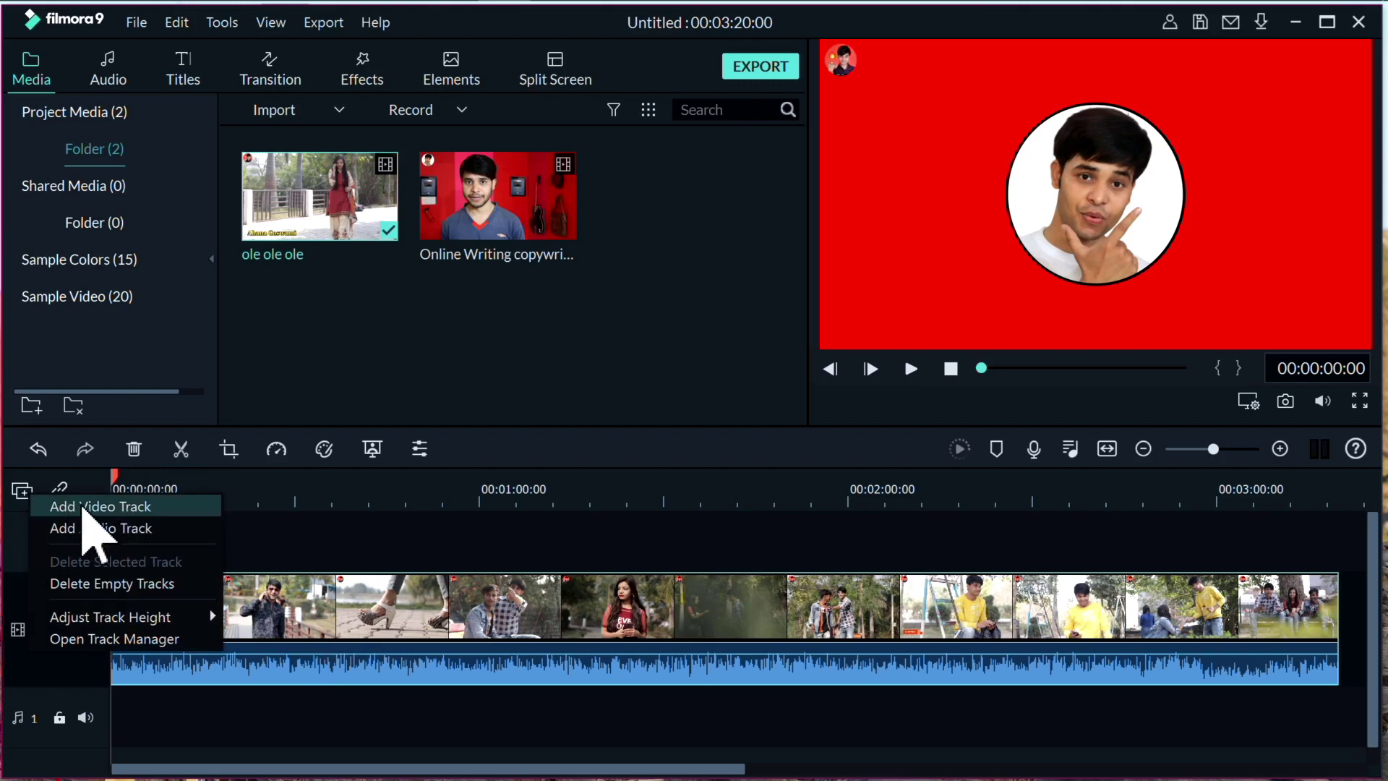
pyautogui.click(89, 507)
pyautogui.moveTo(488, 174); pyautogui.dragTo(119, 607)
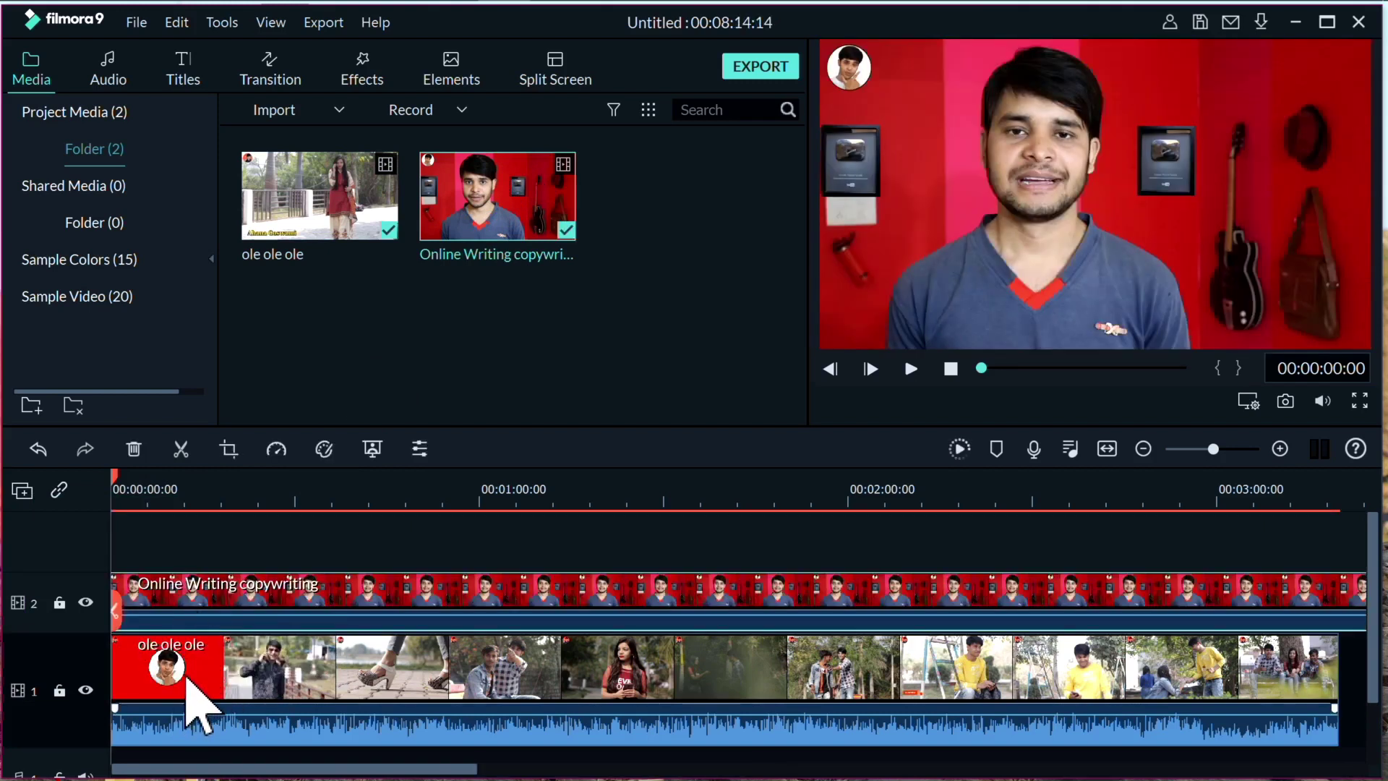
# Step: Mute the audio of the Online Writing copywriting clip on track 2
pyautogui.rightClick(215, 618)
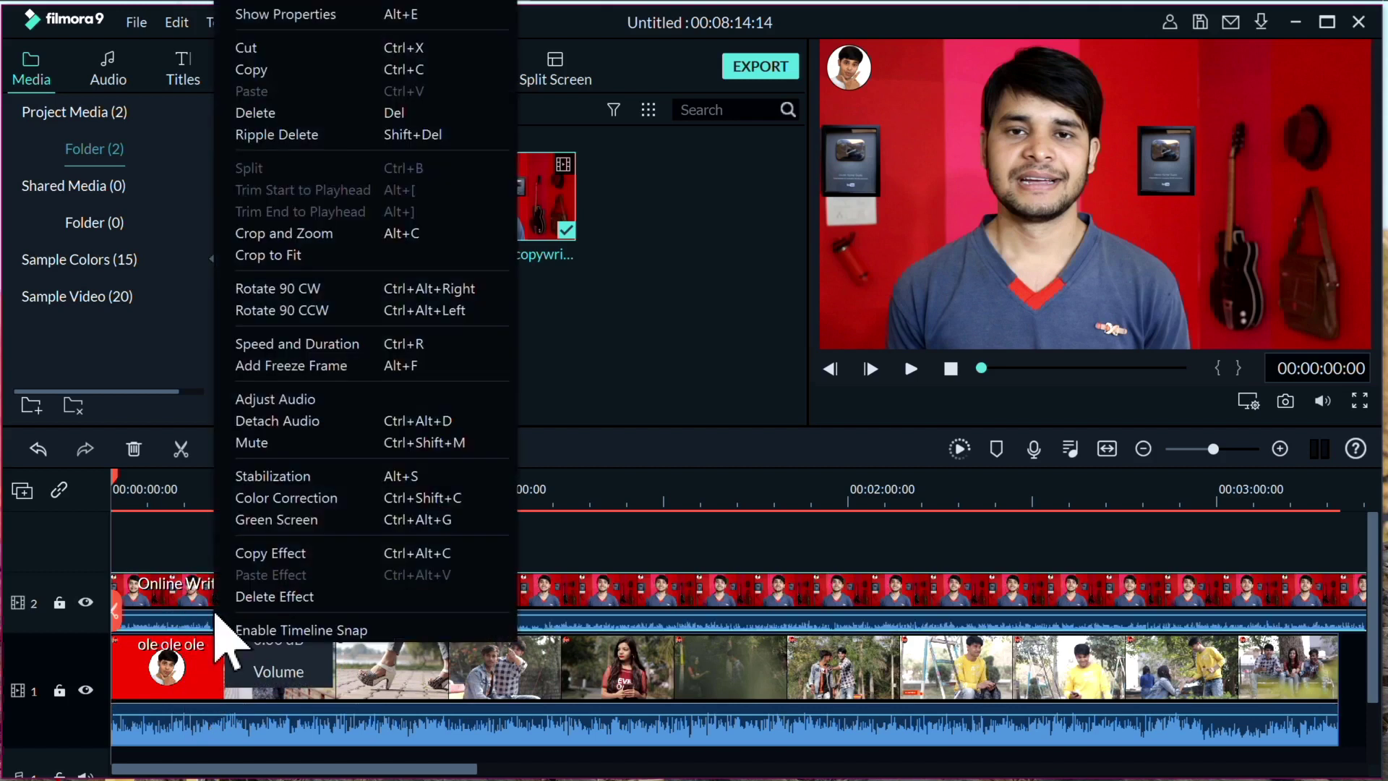
pyautogui.click(296, 442)
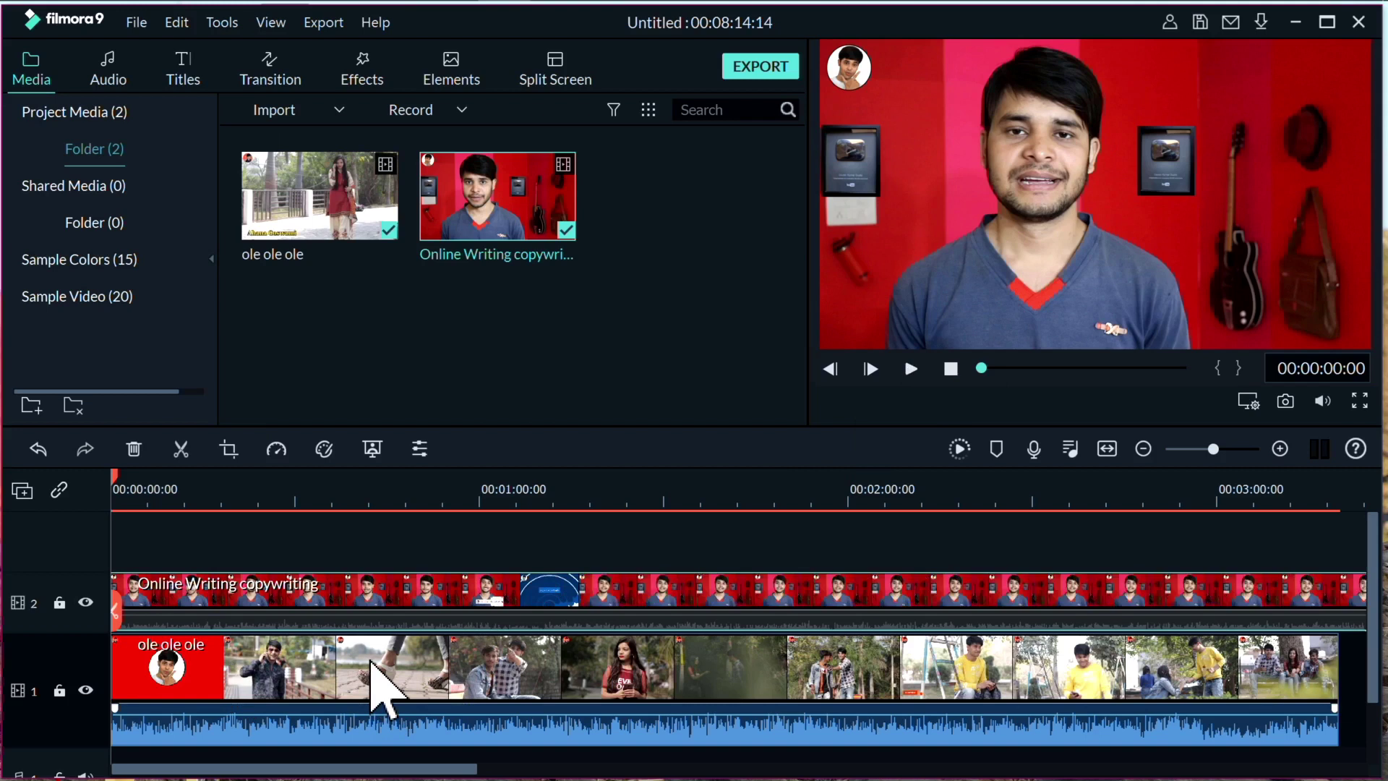
pyautogui.rightClick(371, 660)
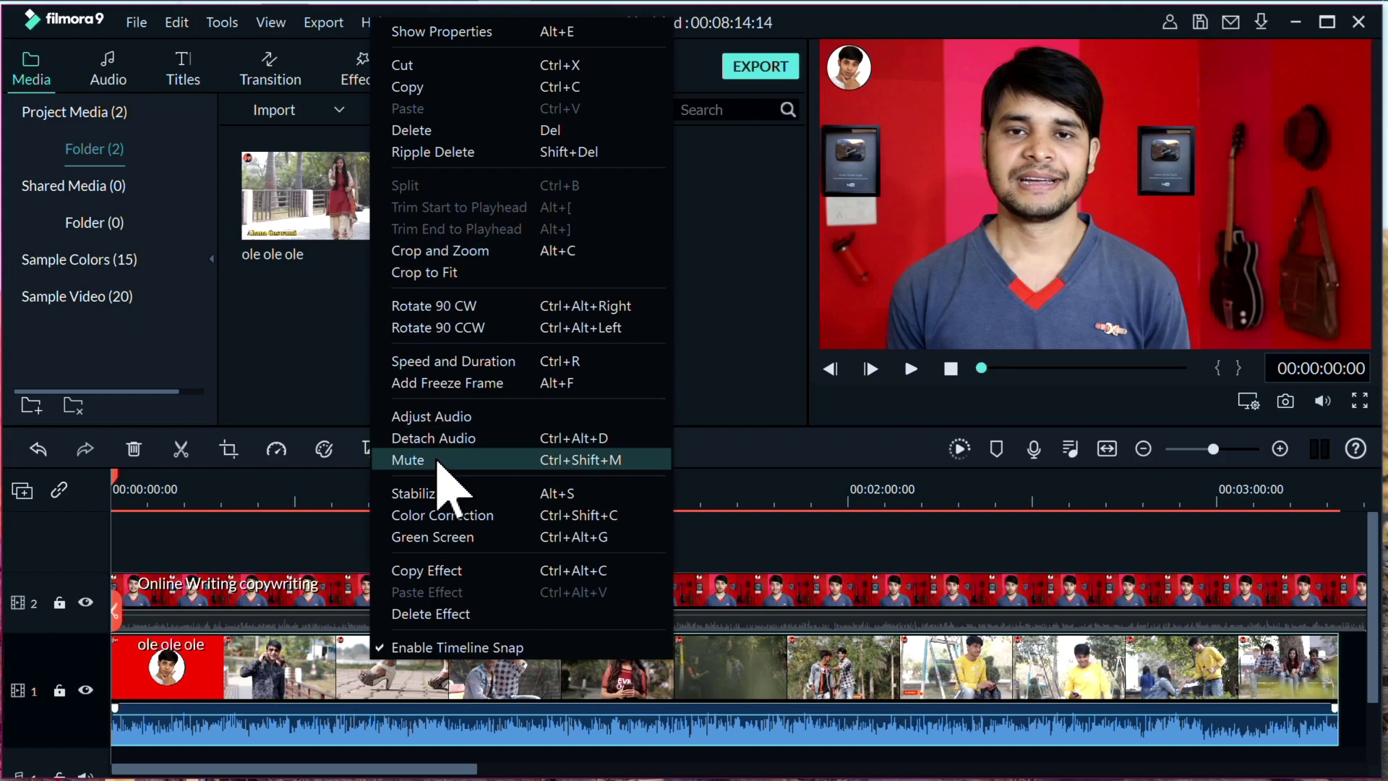
pyautogui.click(843, 641)
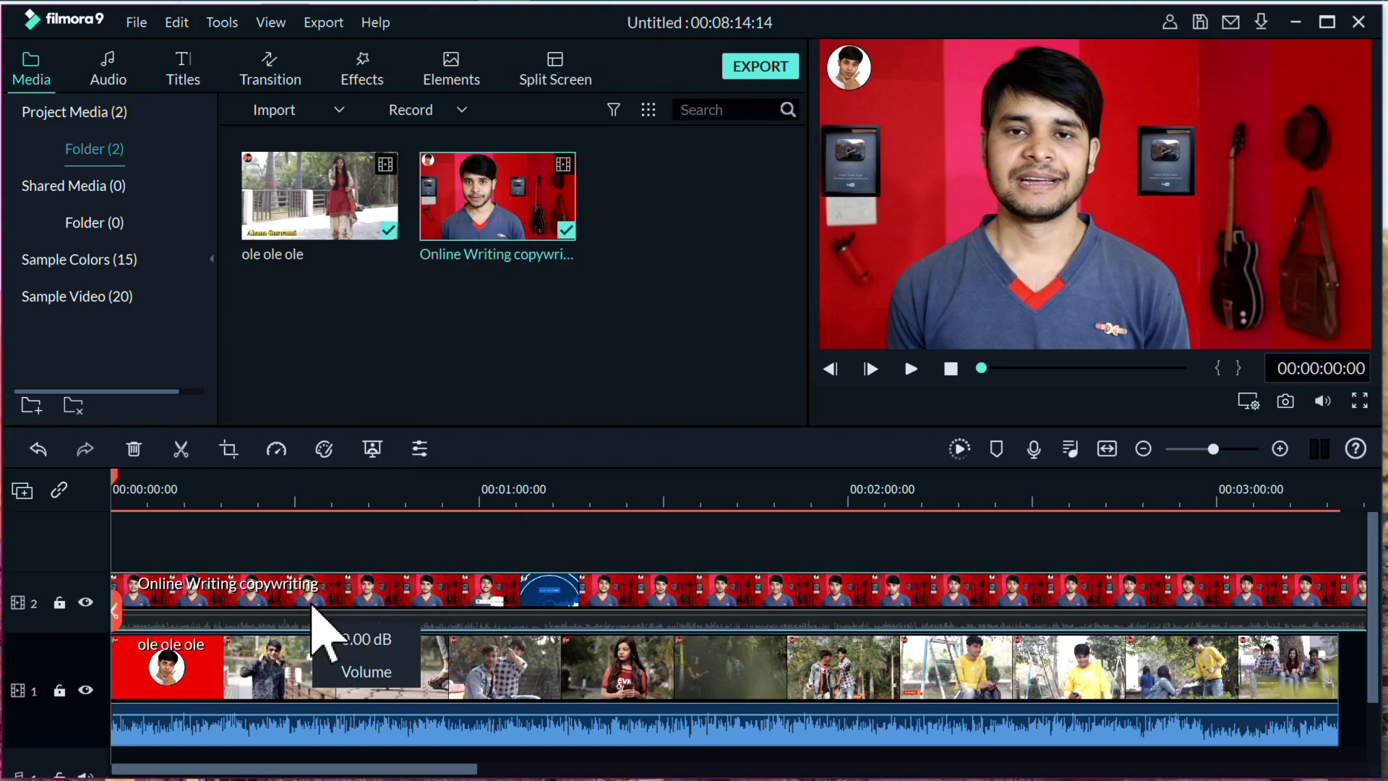
# Step: Undo the mute and earlier timeline edits until the timeline is empty
pyautogui.click(40, 450)
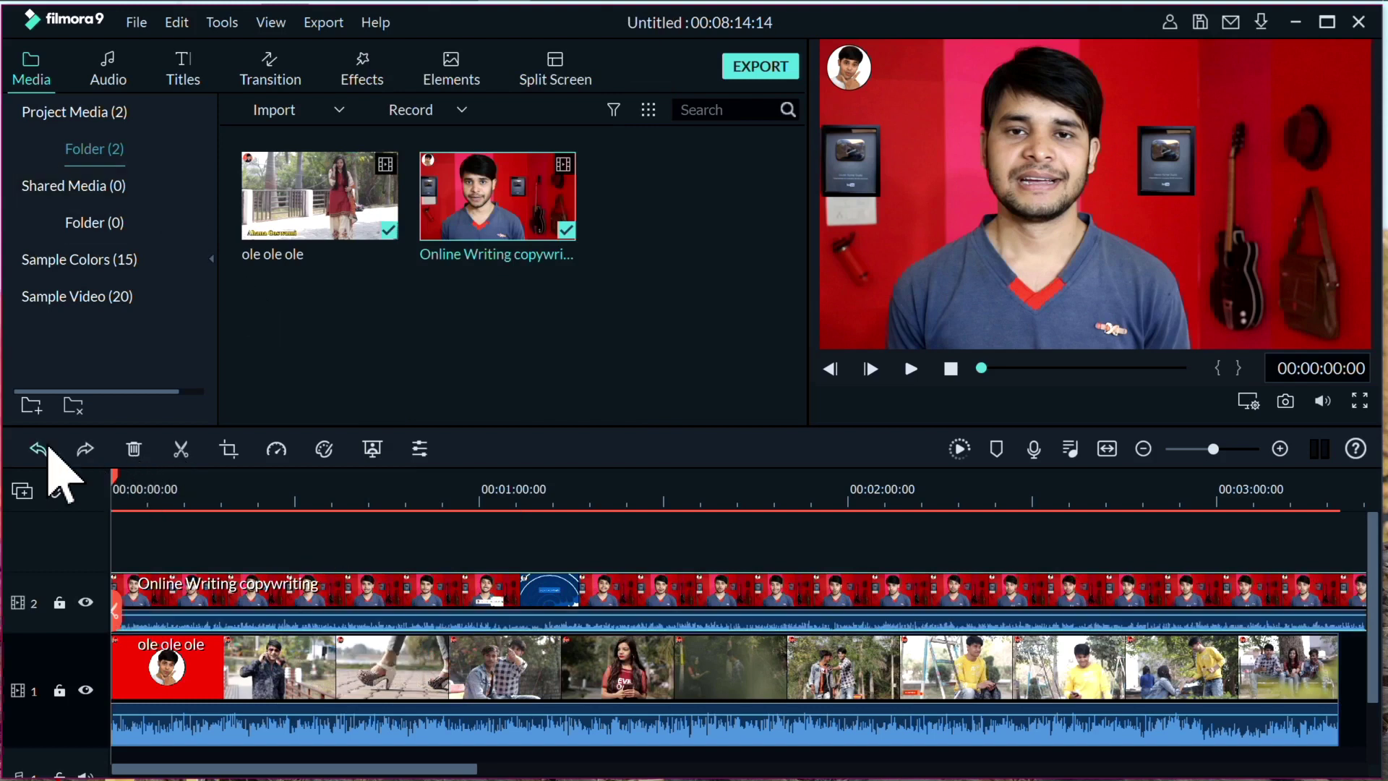
pyautogui.click(48, 448)
pyautogui.click(47, 448)
# Step: Place the Online Writing clip on video track 1 and add a second video track
pyautogui.click(48, 448)
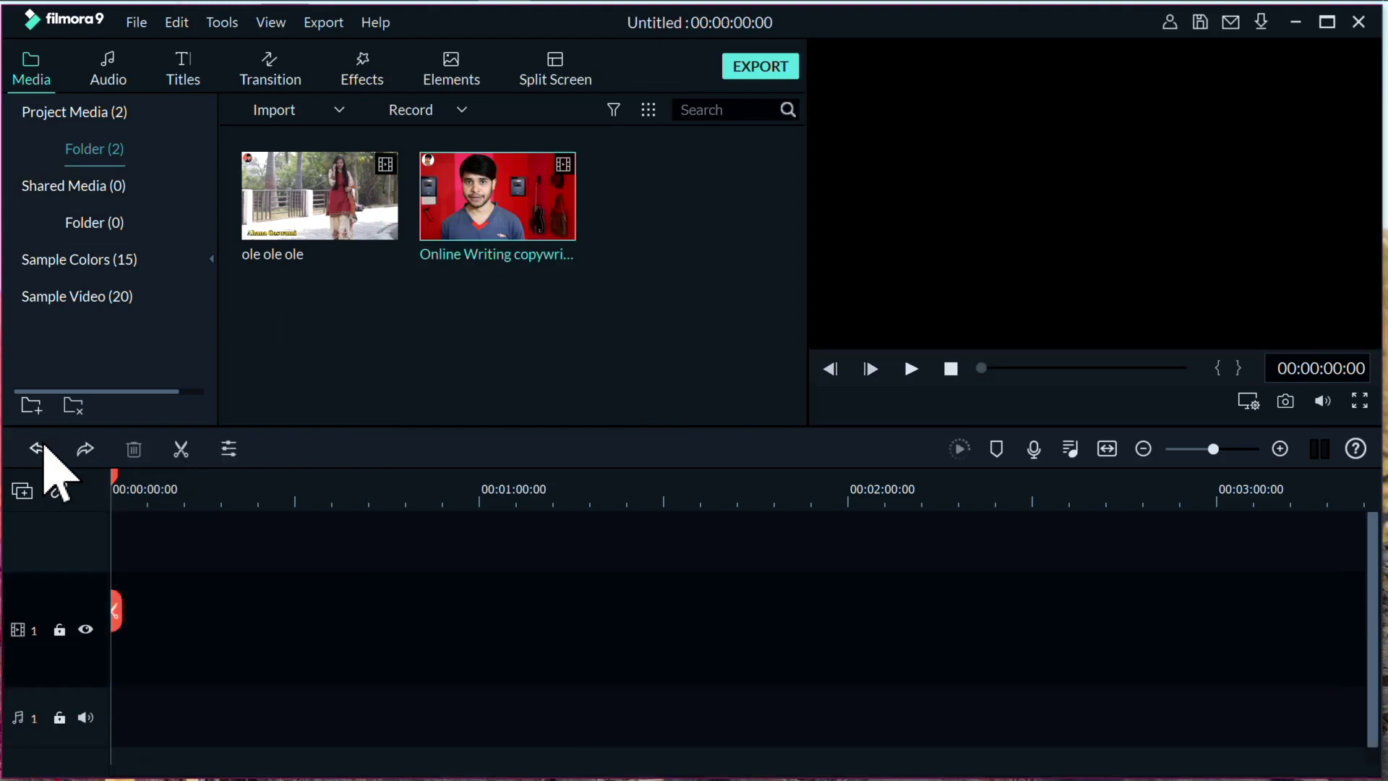
pyautogui.moveTo(474, 199); pyautogui.dragTo(127, 662)
pyautogui.click(22, 492)
pyautogui.click(93, 504)
# Step: Put ole ole ole on track 2 muted, preview it, then delete it from the track
pyautogui.moveTo(323, 199)
pyautogui.mouseDown()
pyautogui.moveTo(292, 521)
pyautogui.moveTo(134, 607)
pyautogui.mouseUp()
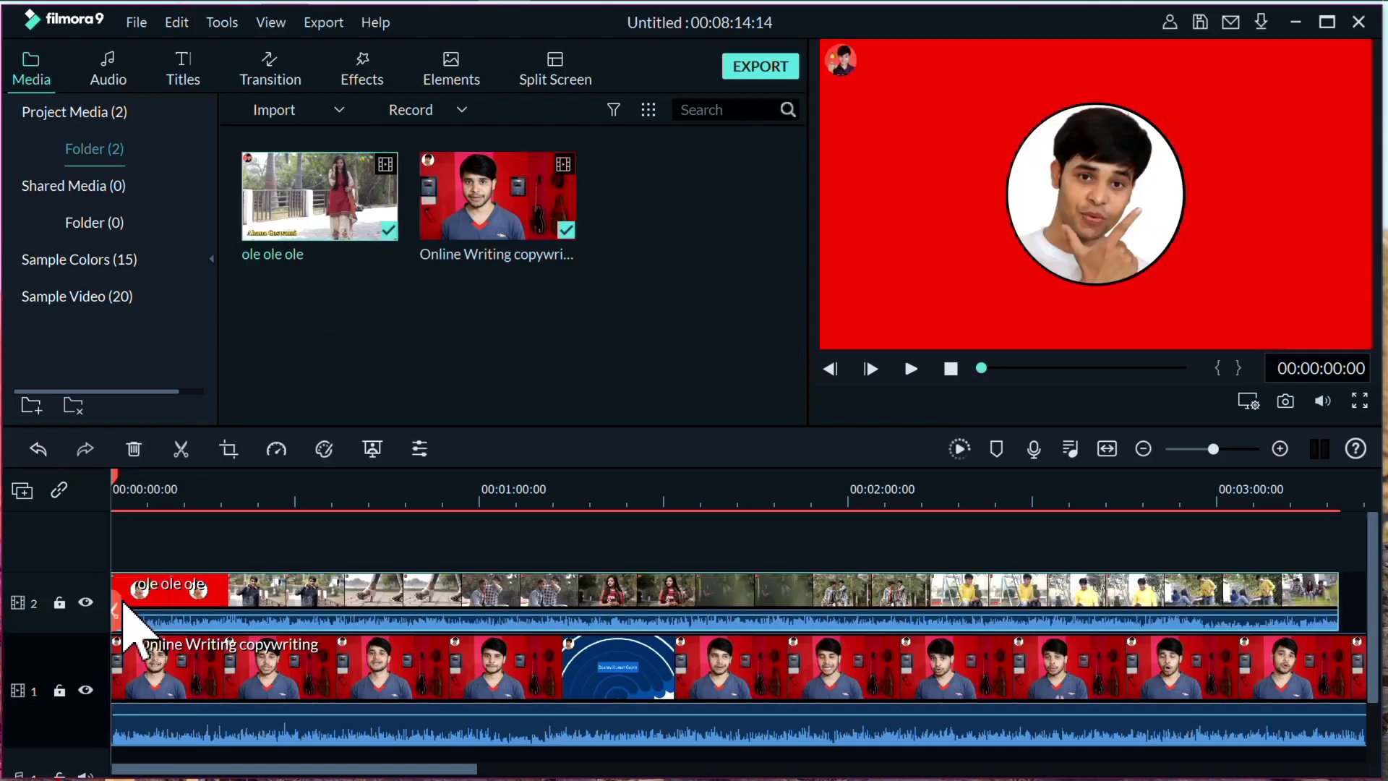
pyautogui.rightClick(139, 609)
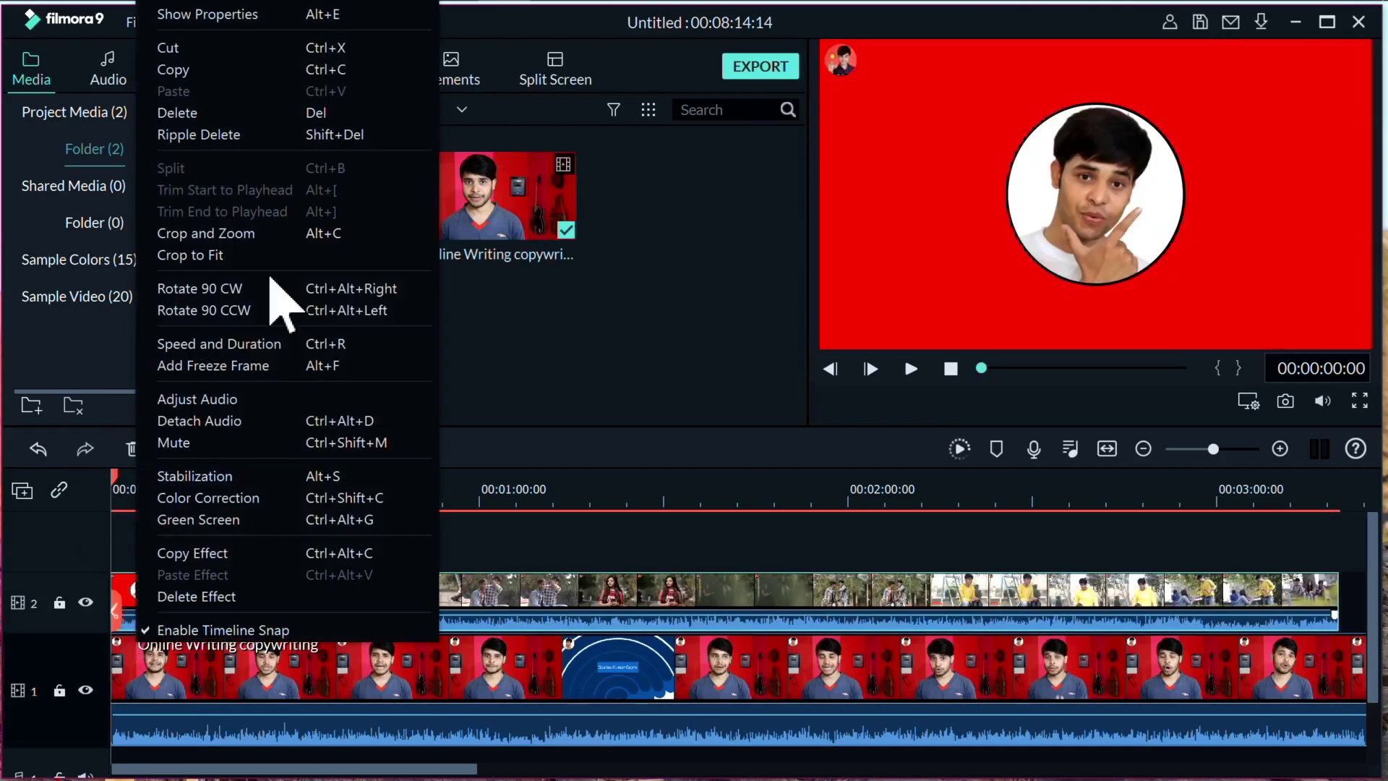
pyautogui.click(200, 442)
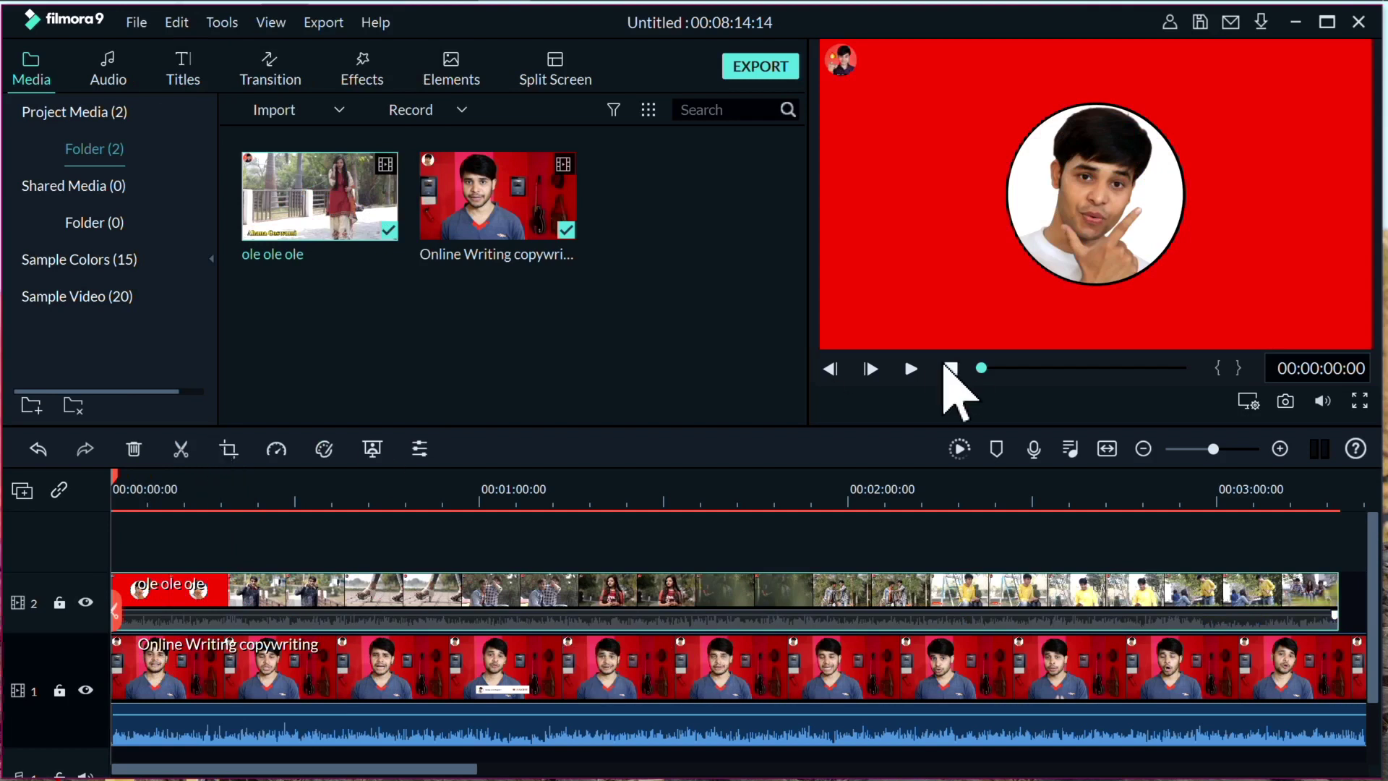
pyautogui.click(910, 368)
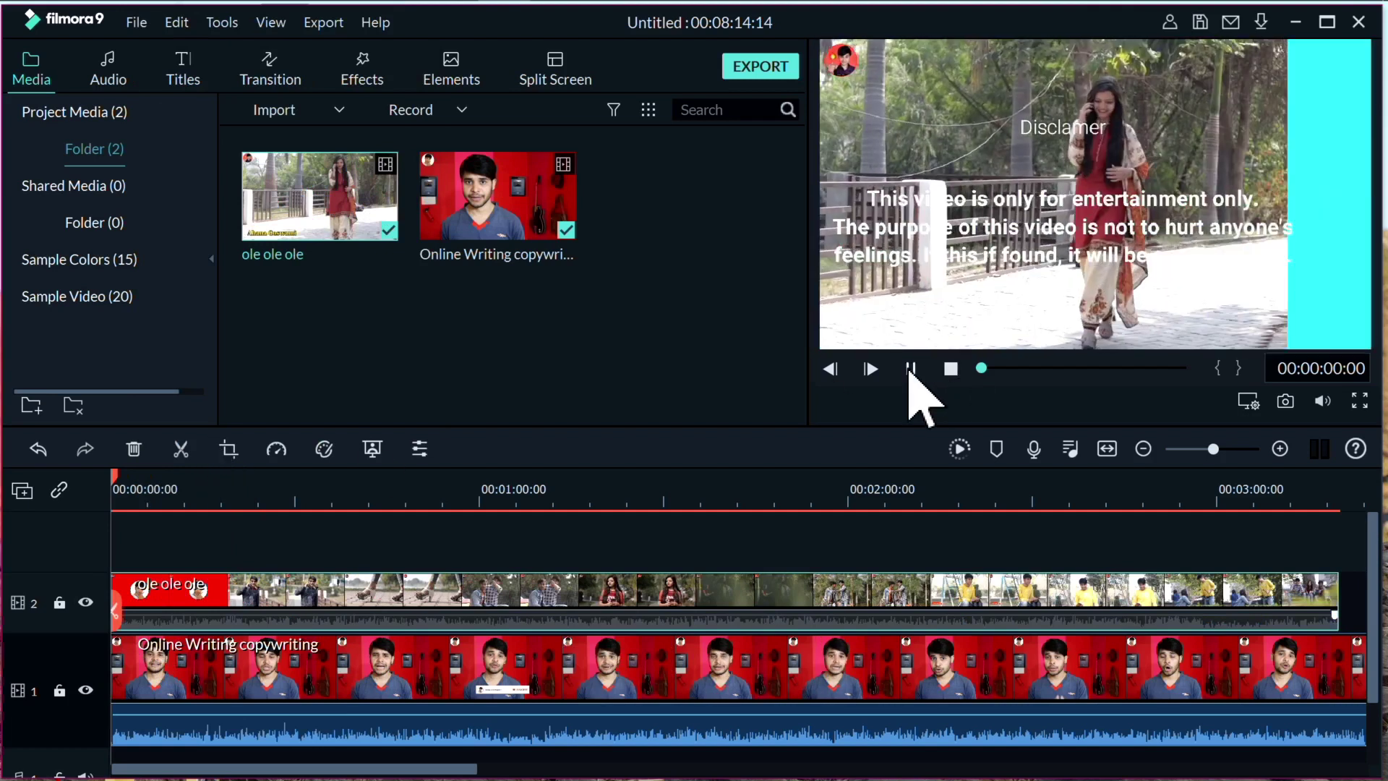
pyautogui.click(910, 369)
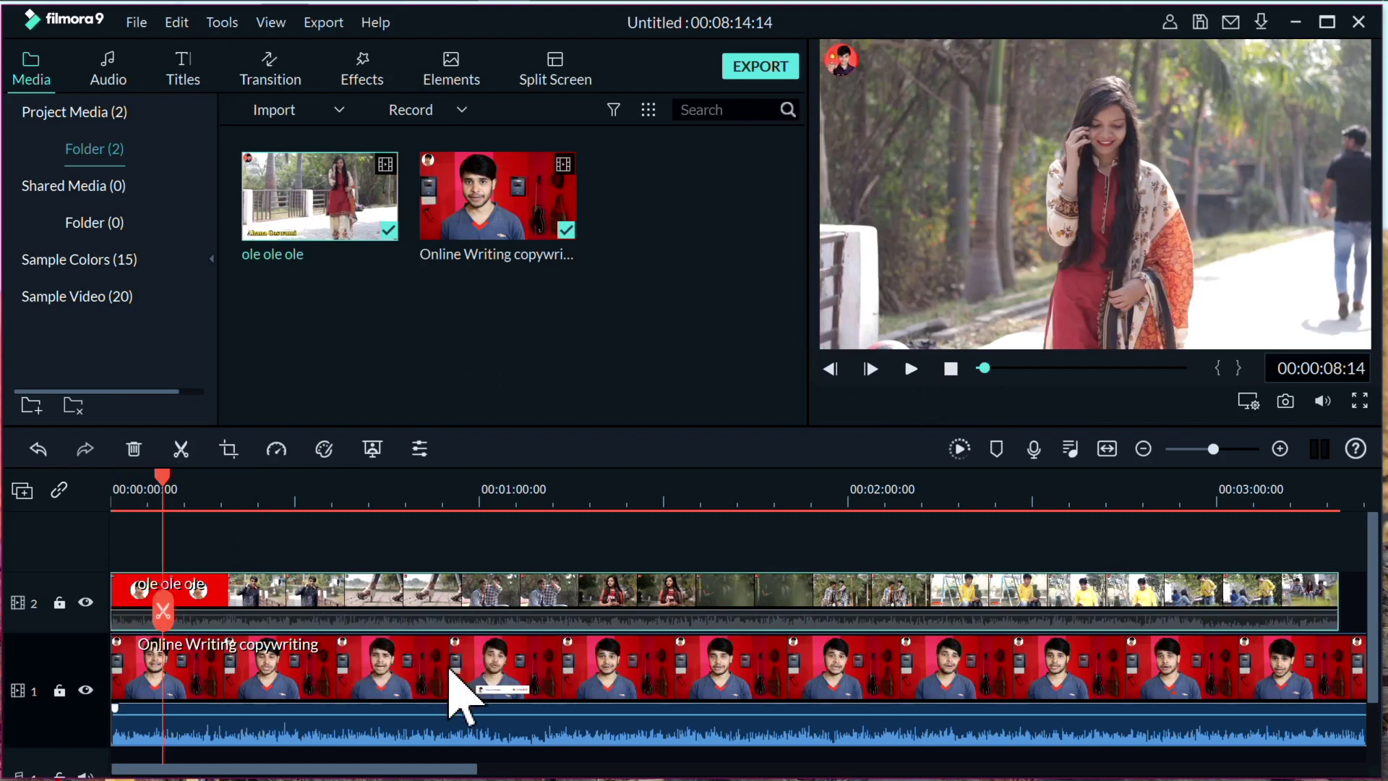
pyautogui.rightClick(331, 610)
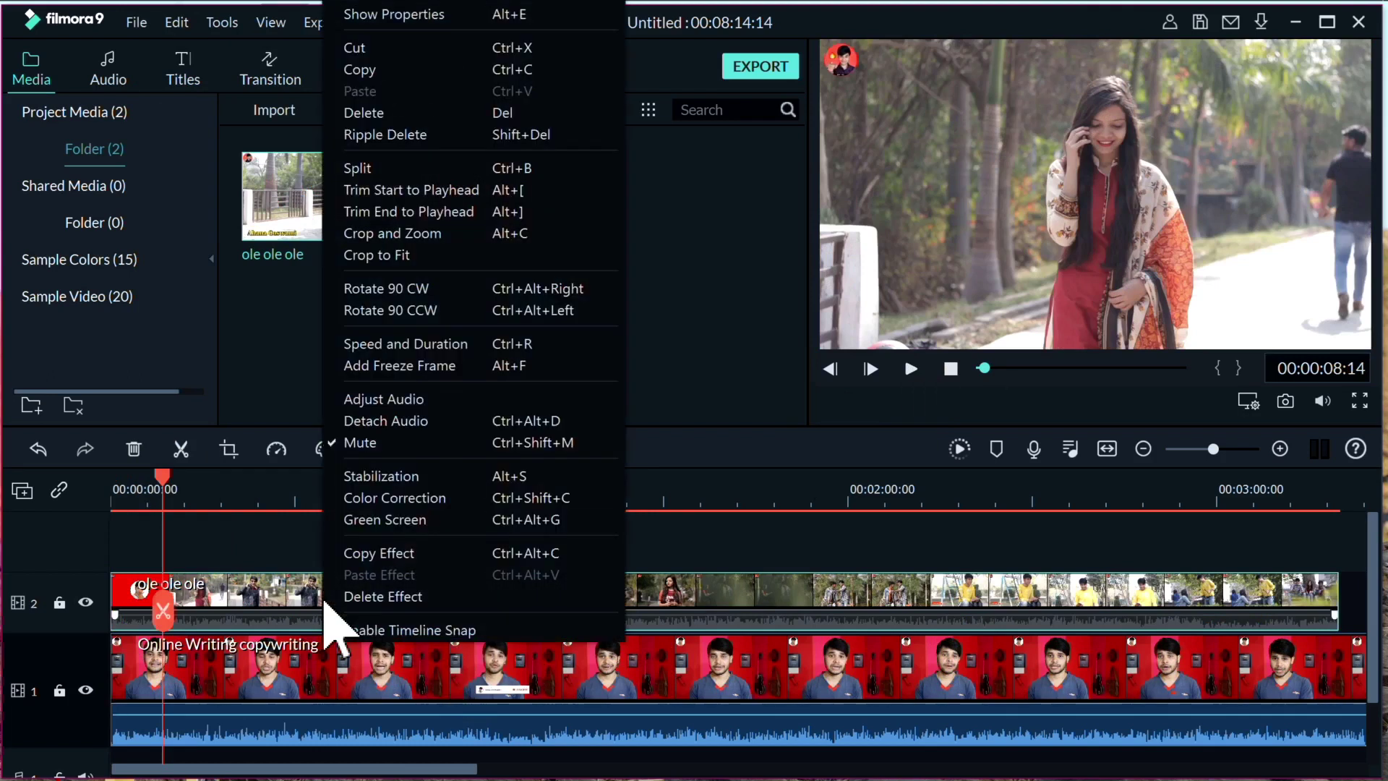
pyautogui.click(363, 113)
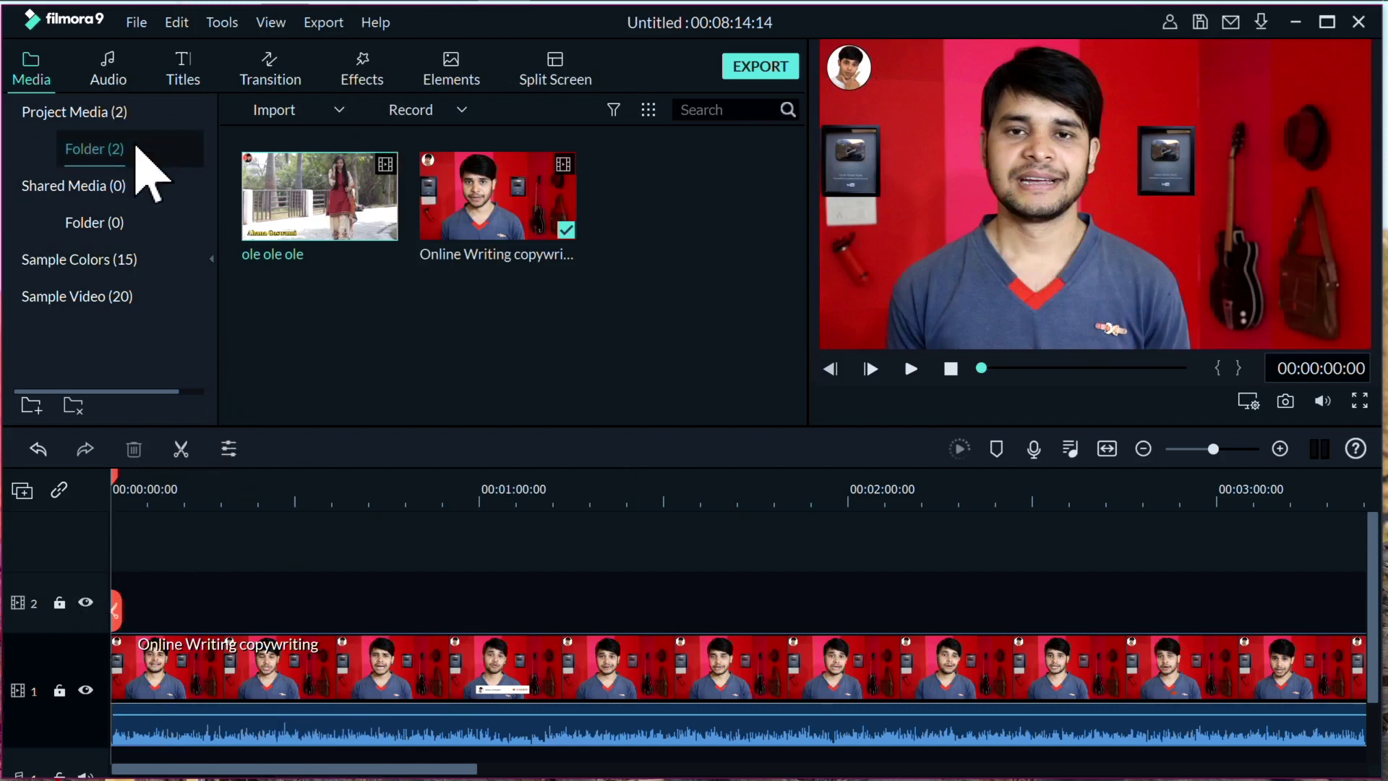
# Step: Add the Drift - Drift music from the audio library to the timeline
pyautogui.click(109, 76)
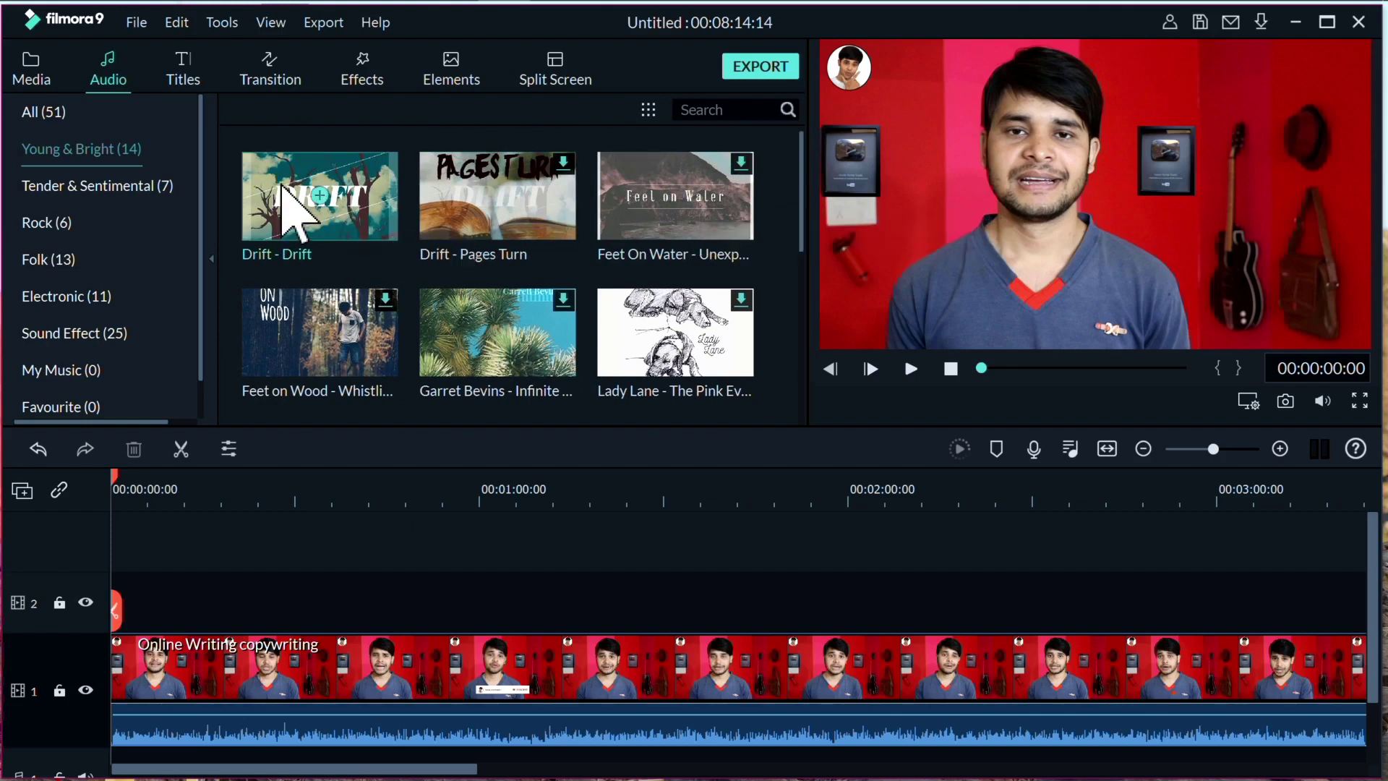
pyautogui.click(319, 196)
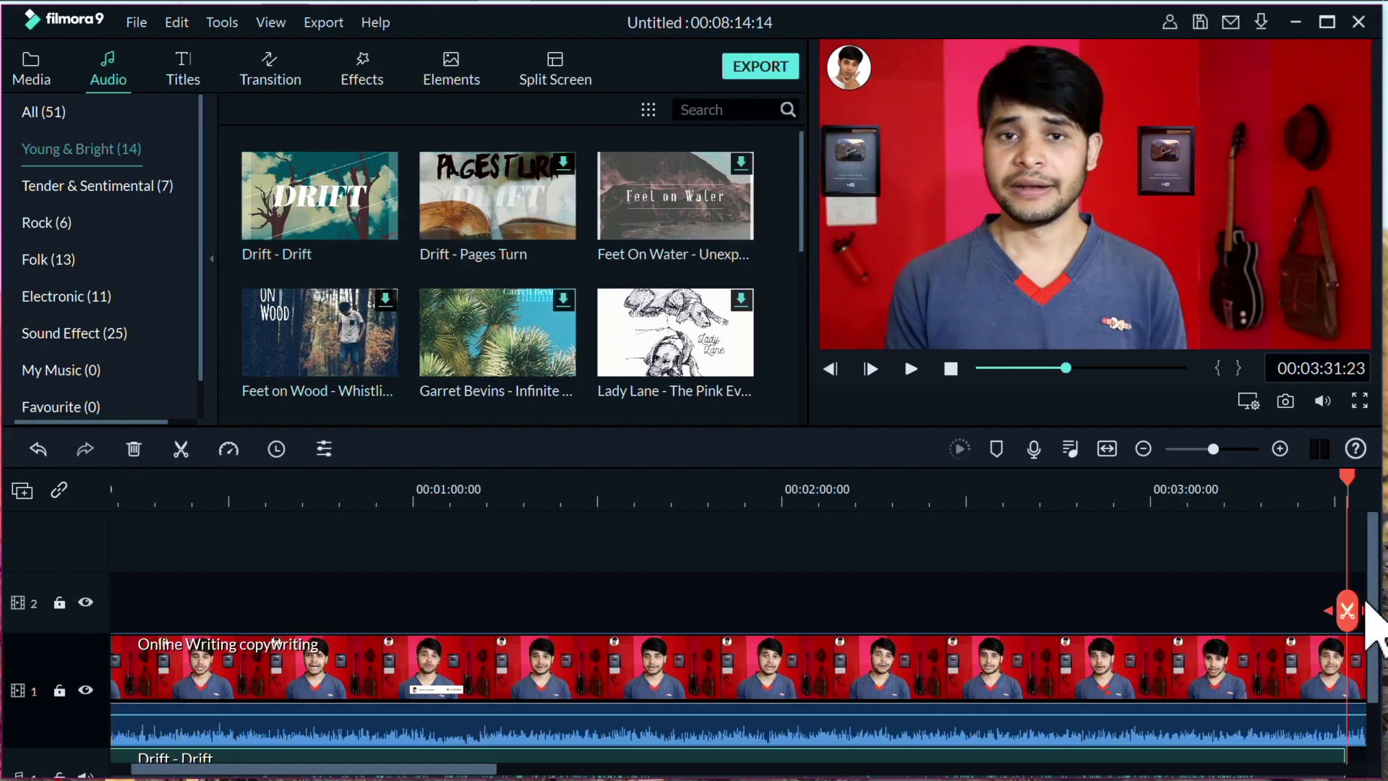
pyautogui.scroll(-2, 1375, 614)
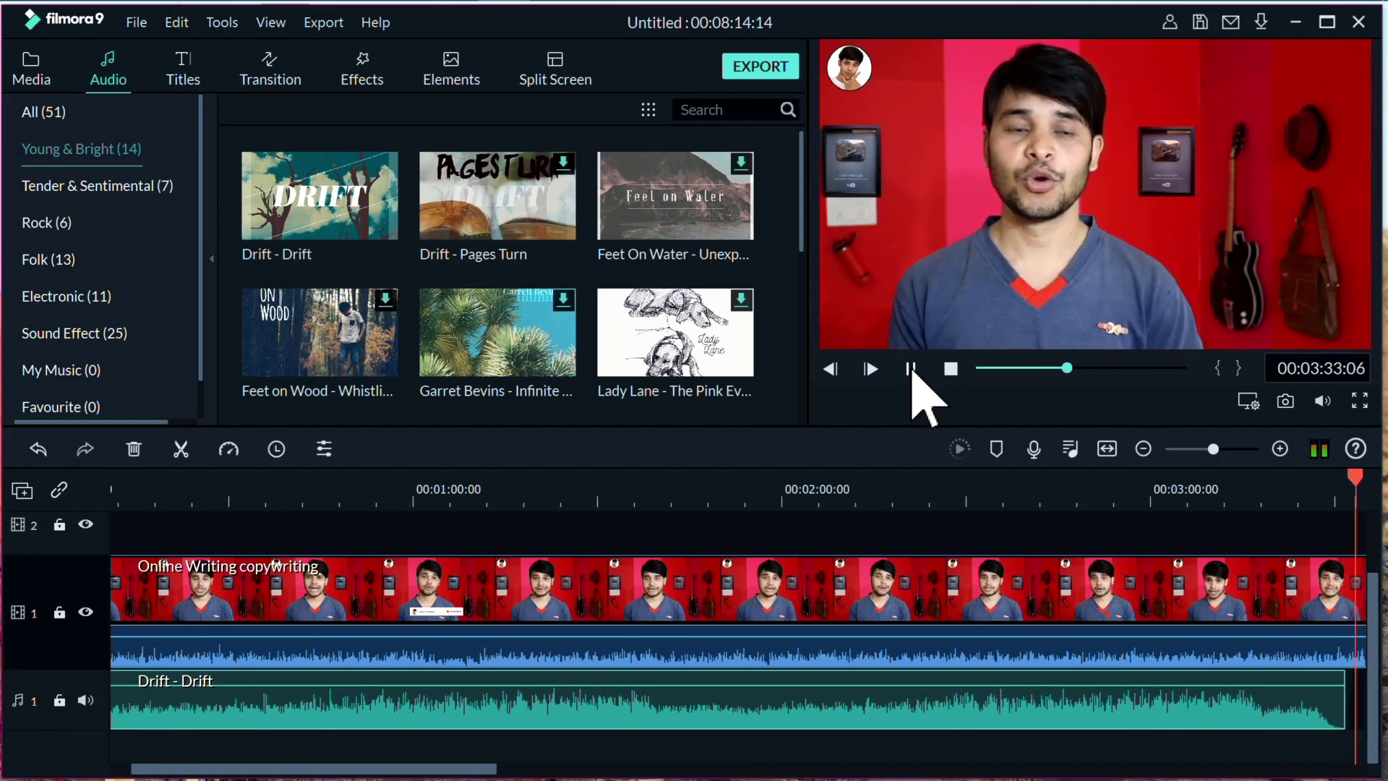
pyautogui.click(911, 368)
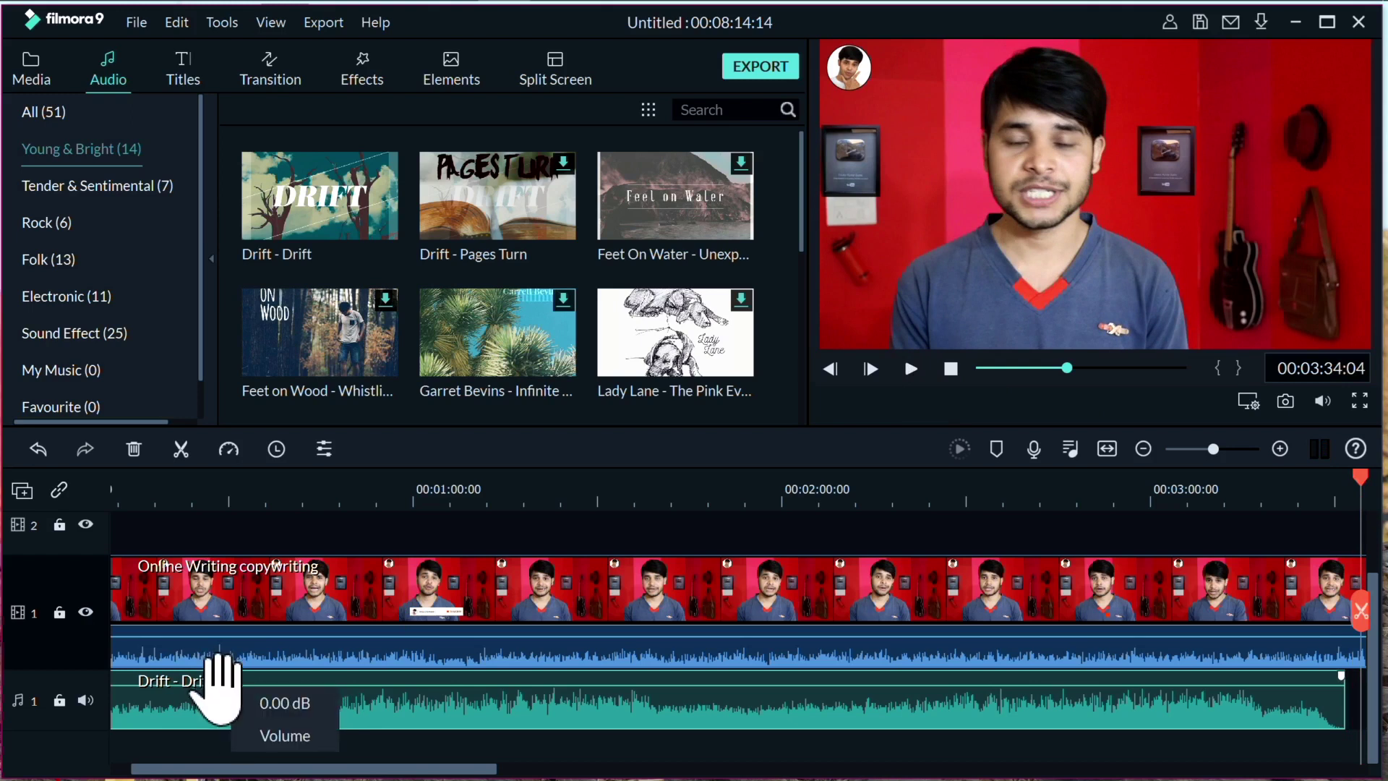
# Step: Lower the Drift music's volume, then delete the music clip from the timeline
pyautogui.moveTo(217, 694); pyautogui.dragTo(214, 690)
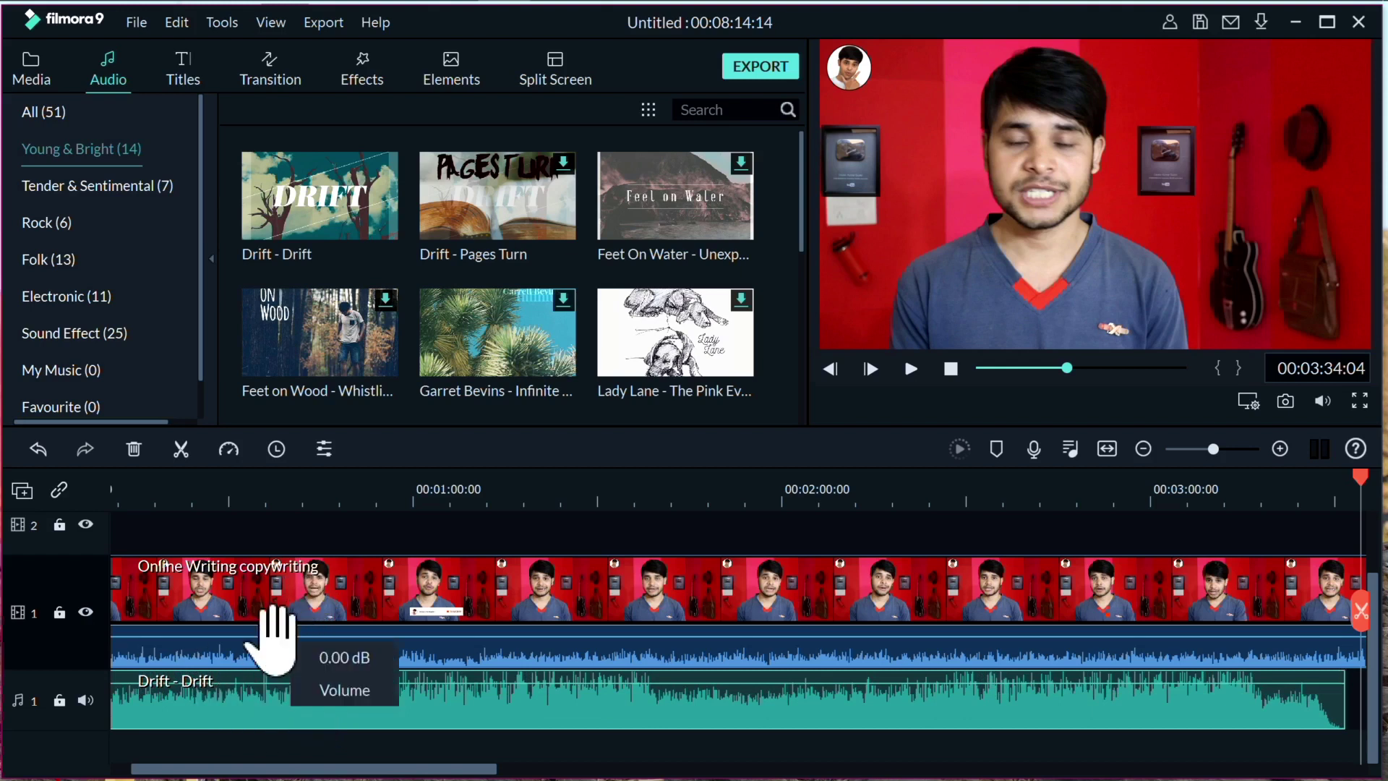
pyautogui.moveTo(254, 690)
pyautogui.mouseDown()
pyautogui.moveTo(254, 702)
pyautogui.moveTo(252, 690)
pyautogui.mouseUp()
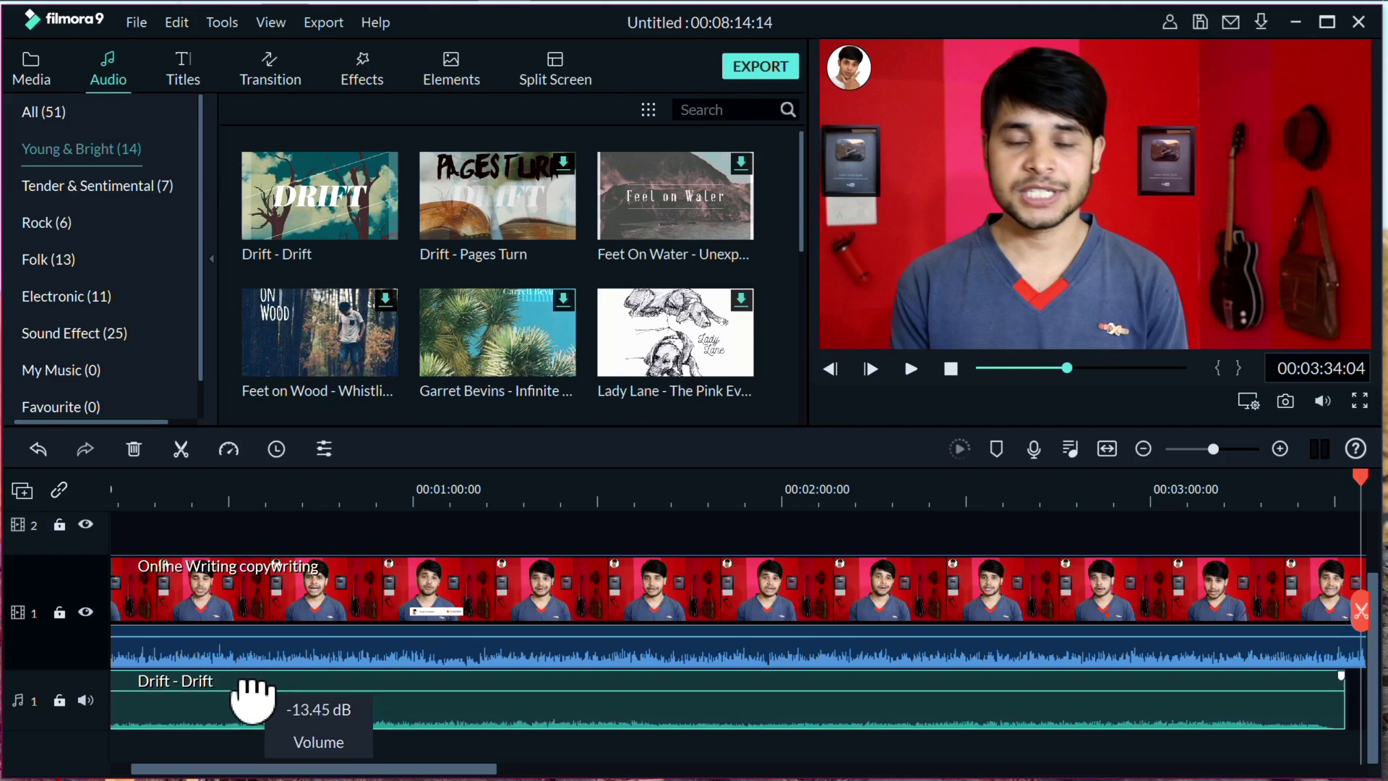
pyautogui.rightClick(189, 687)
pyautogui.click(242, 468)
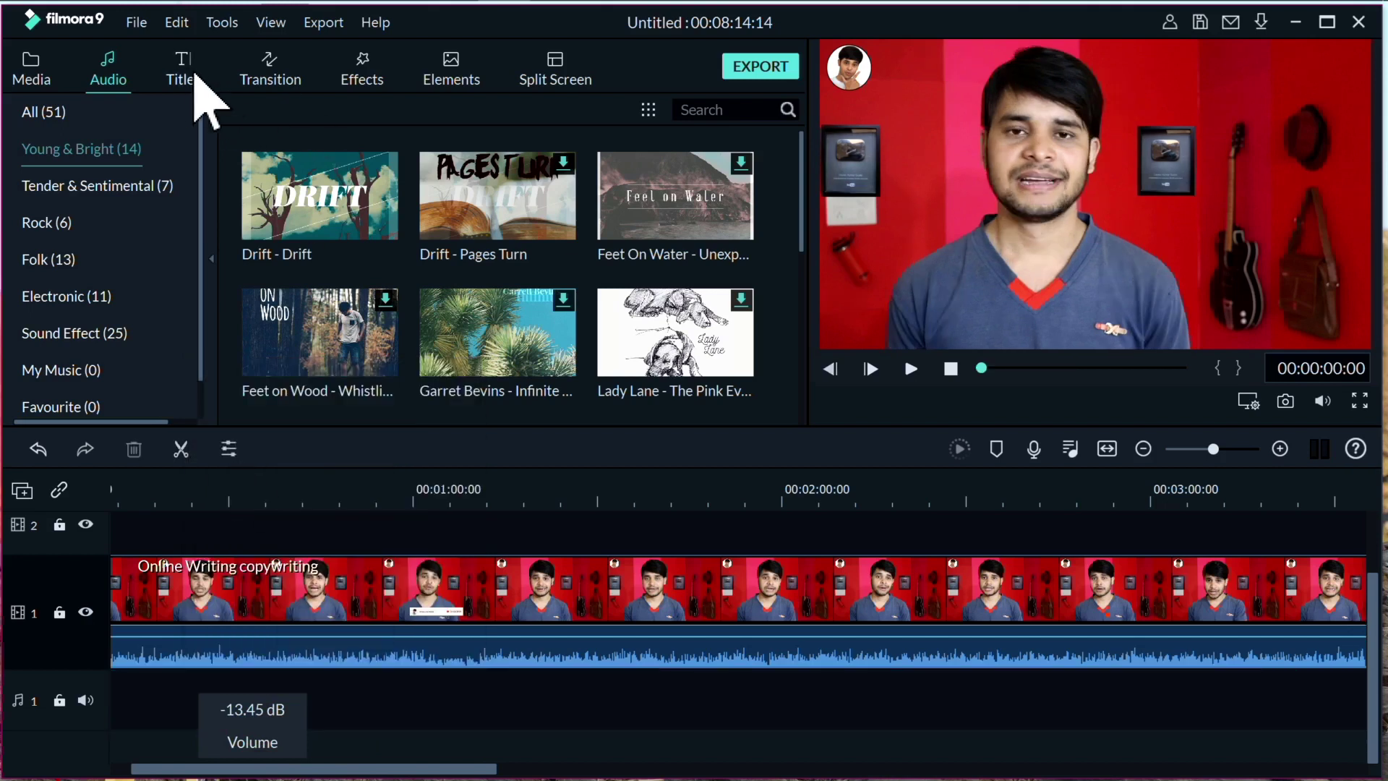
pyautogui.click(193, 79)
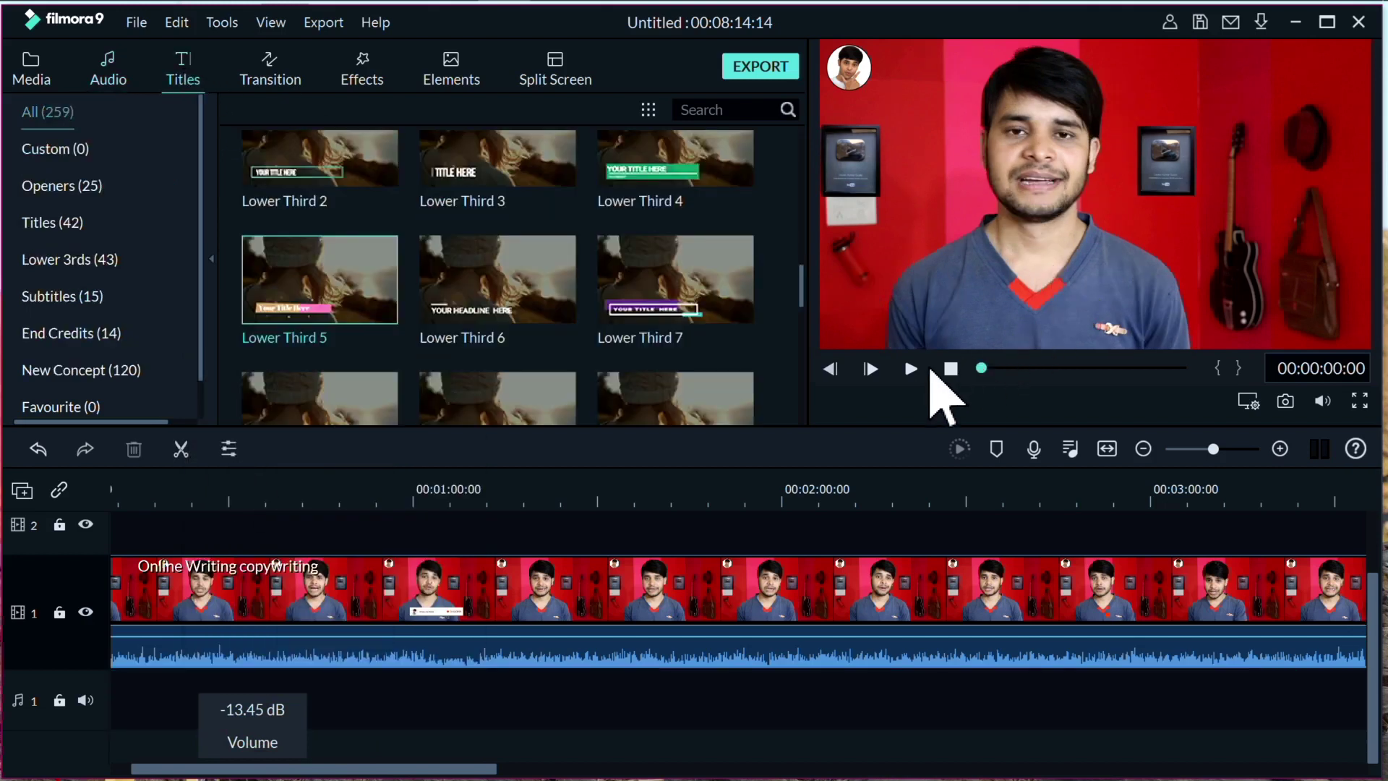
pyautogui.click(912, 370)
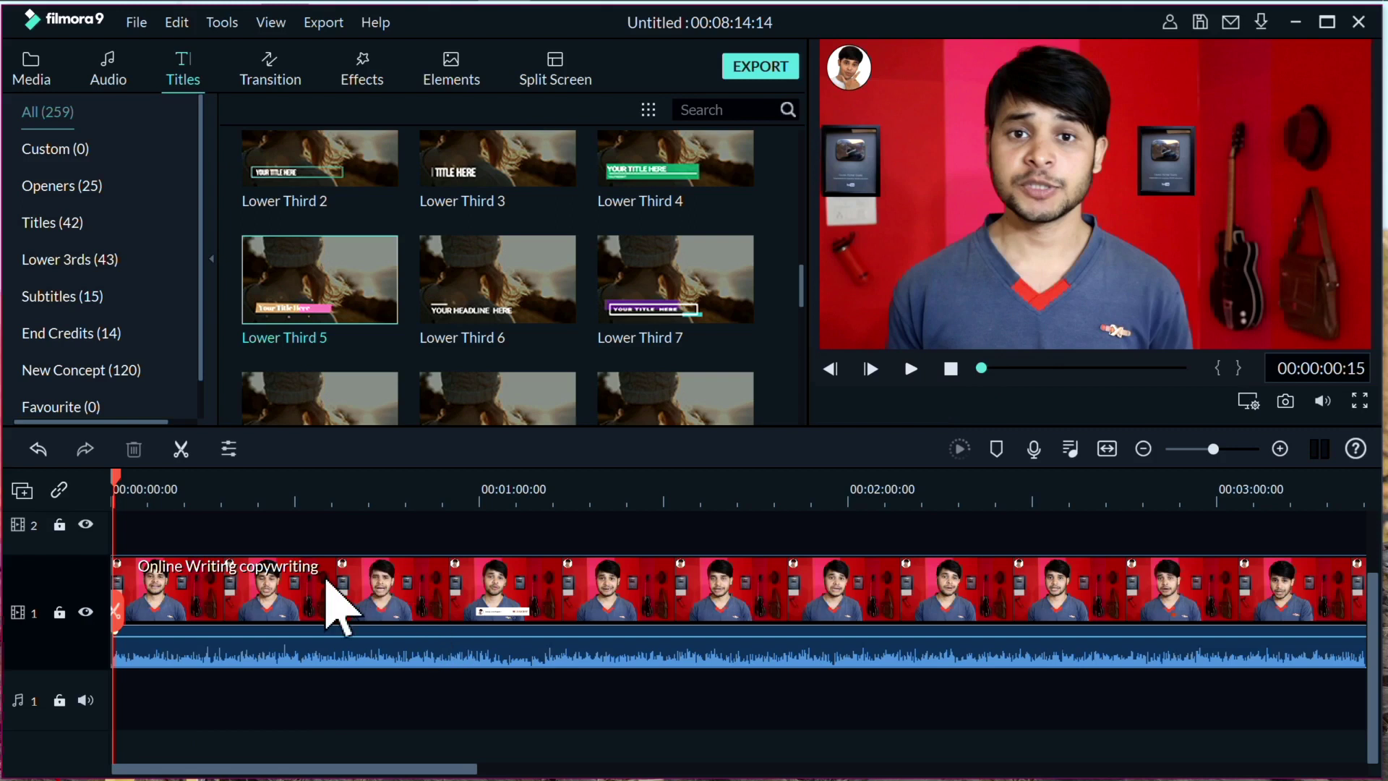
pyautogui.rightClick(327, 583)
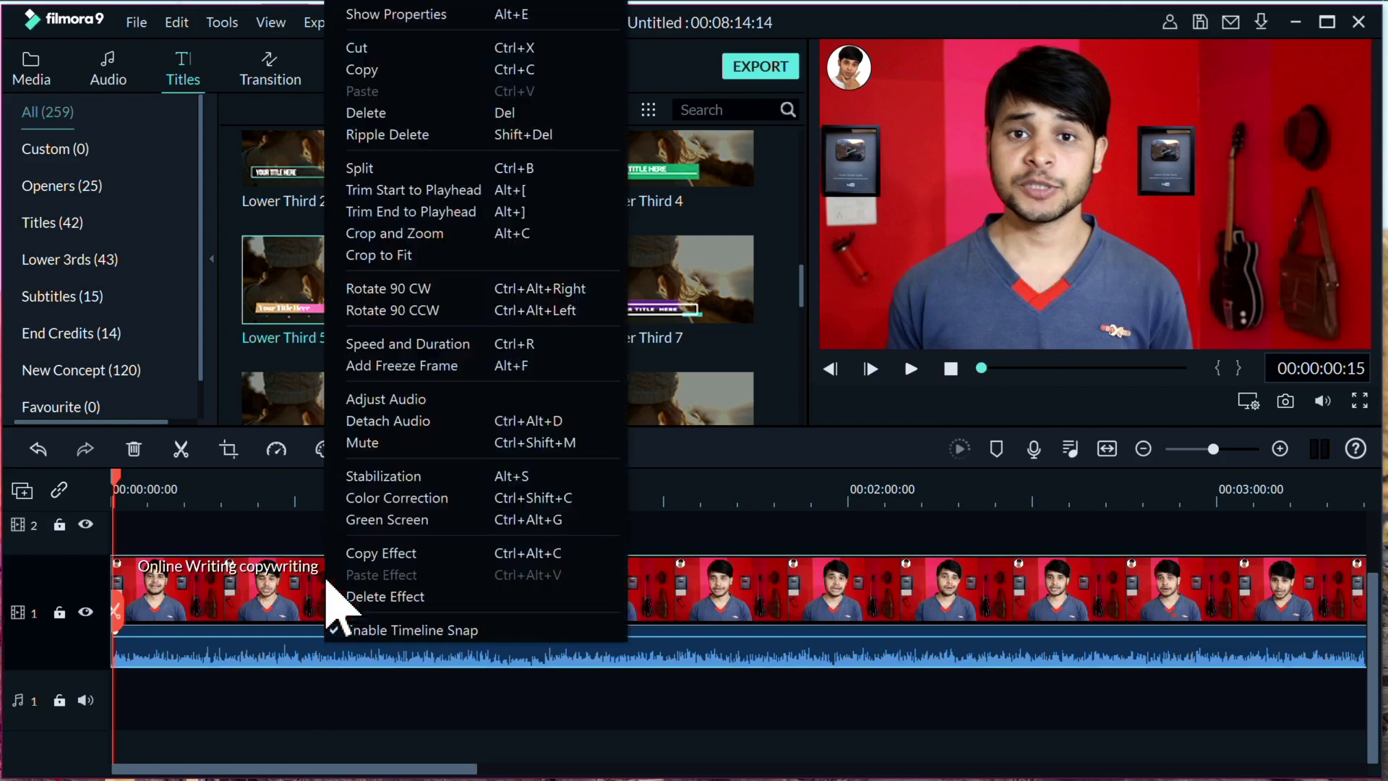
pyautogui.click(381, 443)
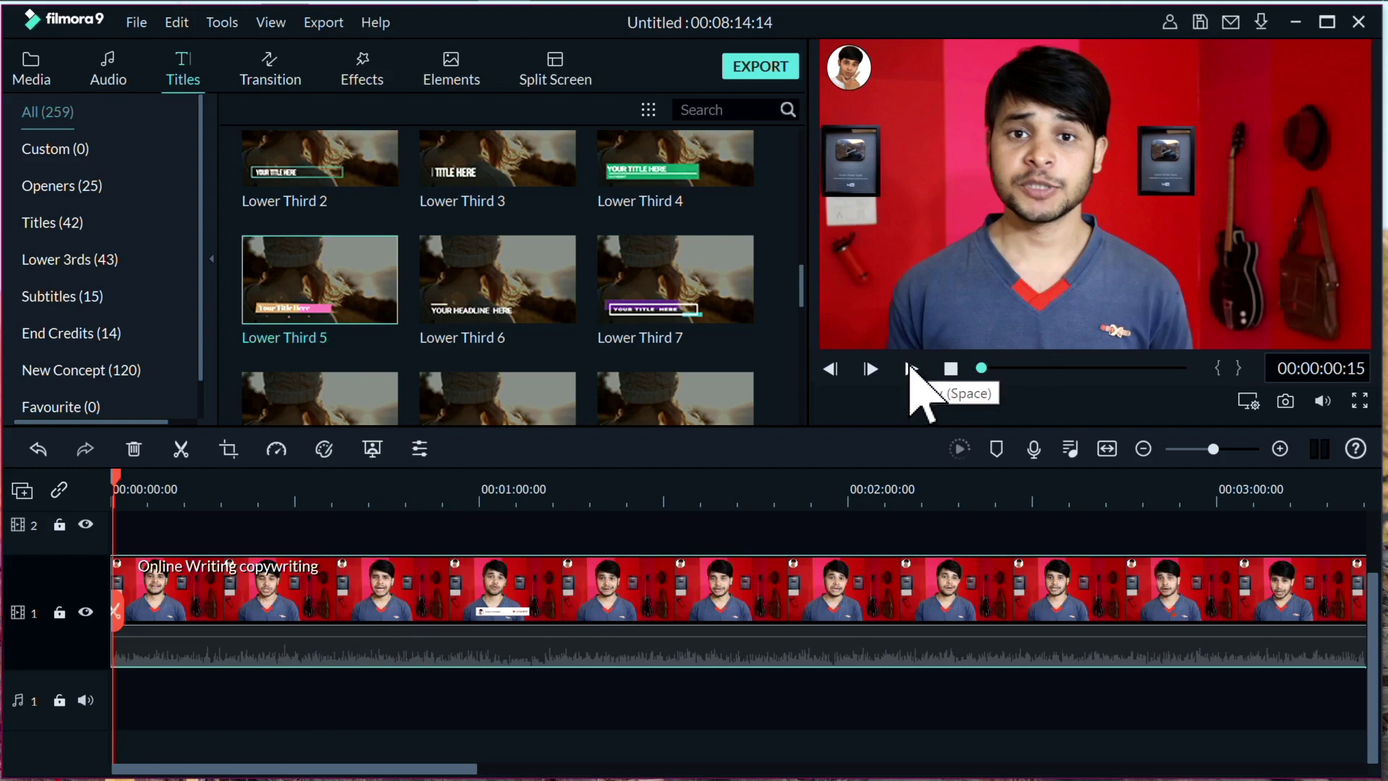
pyautogui.click(911, 368)
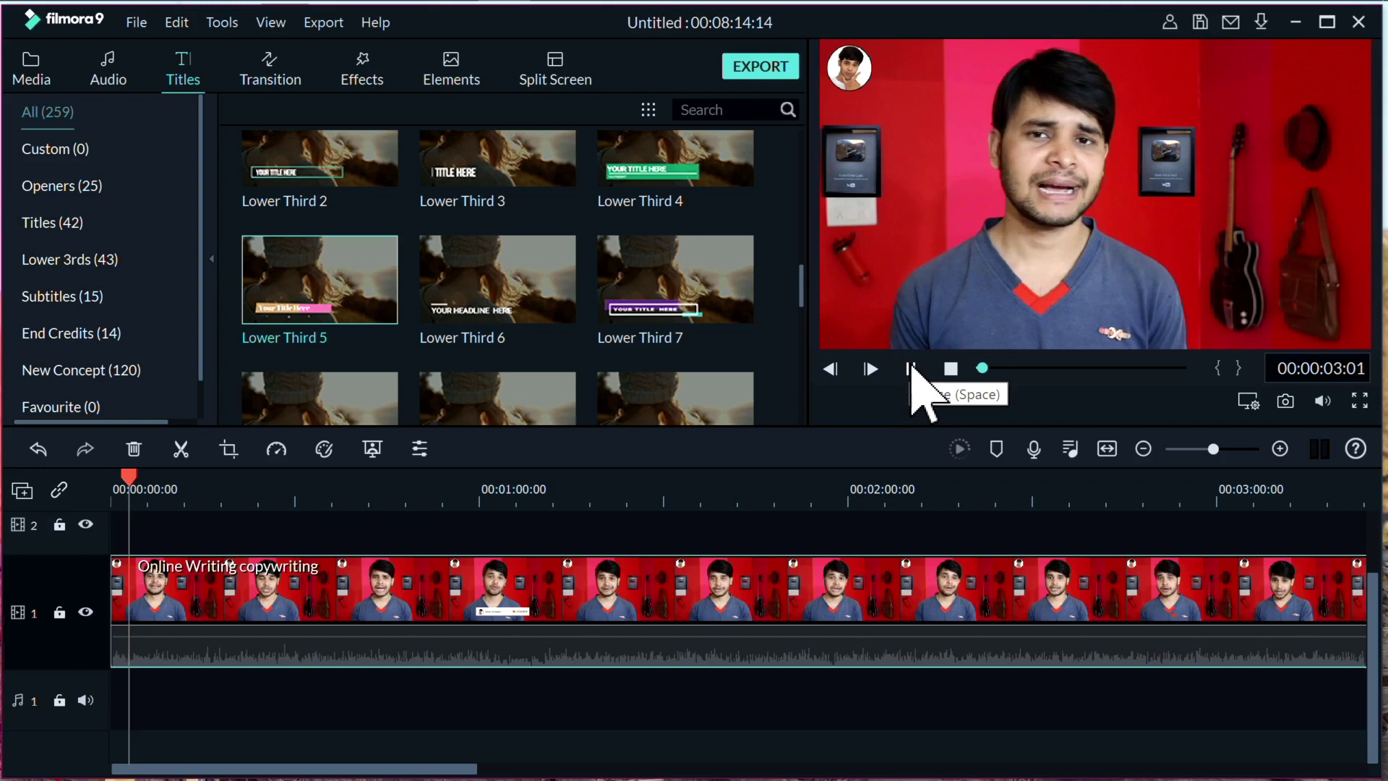
pyautogui.click(911, 369)
pyautogui.click(951, 368)
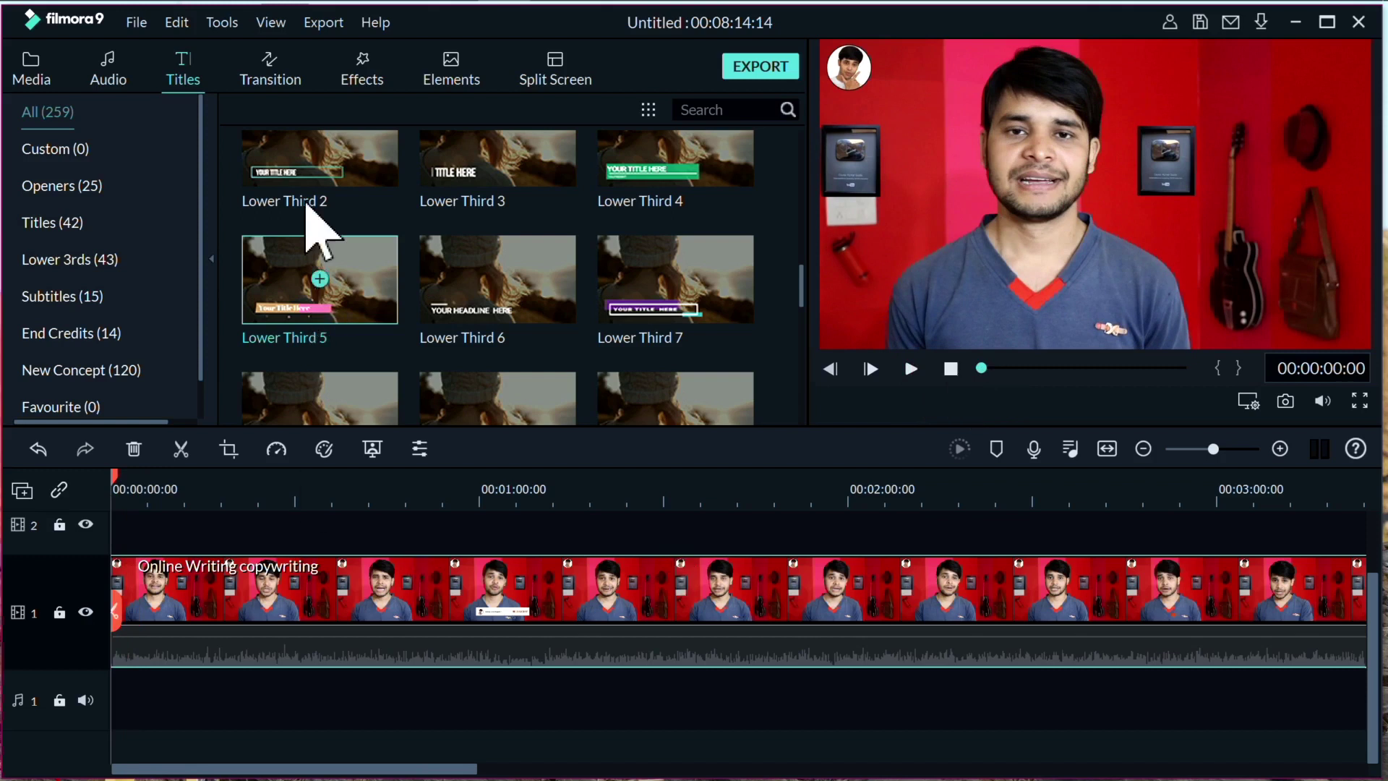
pyautogui.moveTo(803, 303)
pyautogui.mouseDown()
pyautogui.moveTo(795, 365)
pyautogui.moveTo(784, 201)
pyautogui.mouseUp()
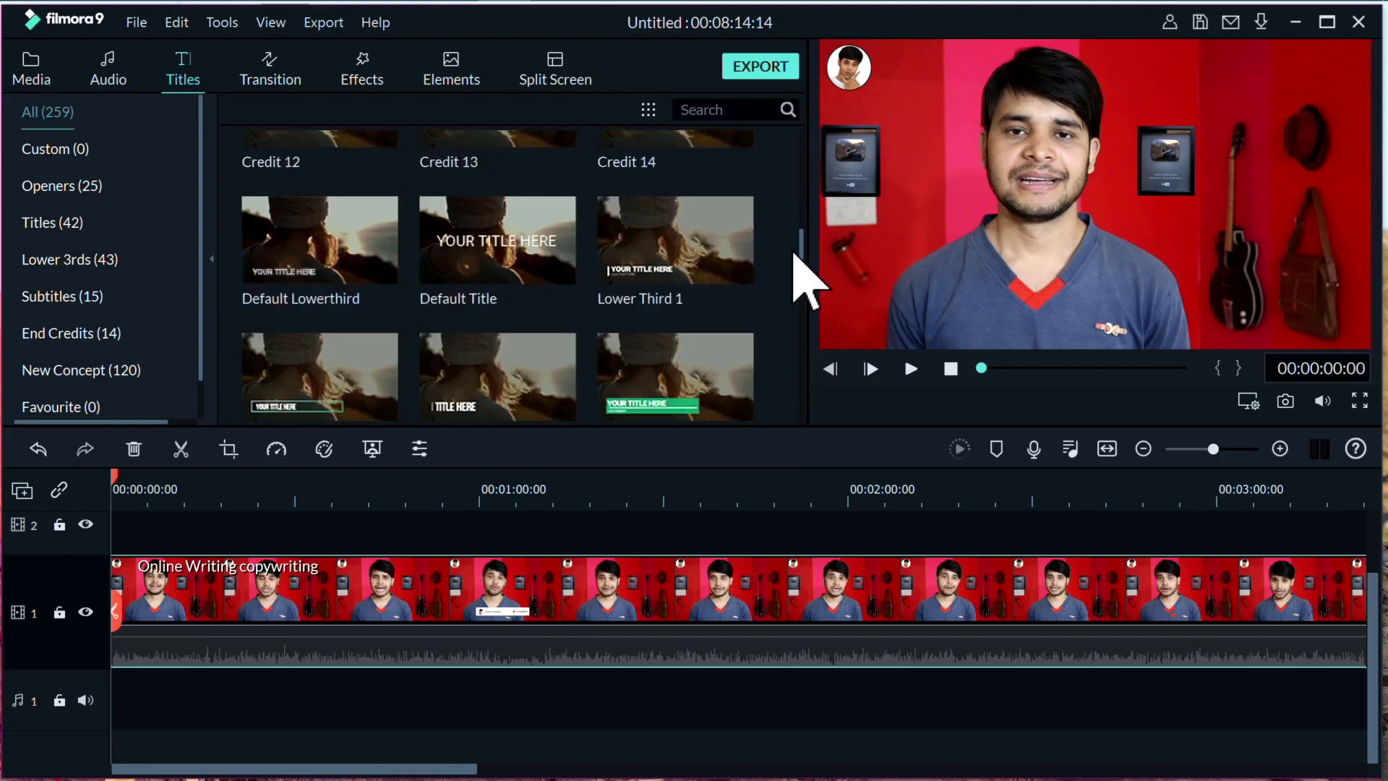
pyautogui.moveTo(785, 201); pyautogui.dragTo(805, 284)
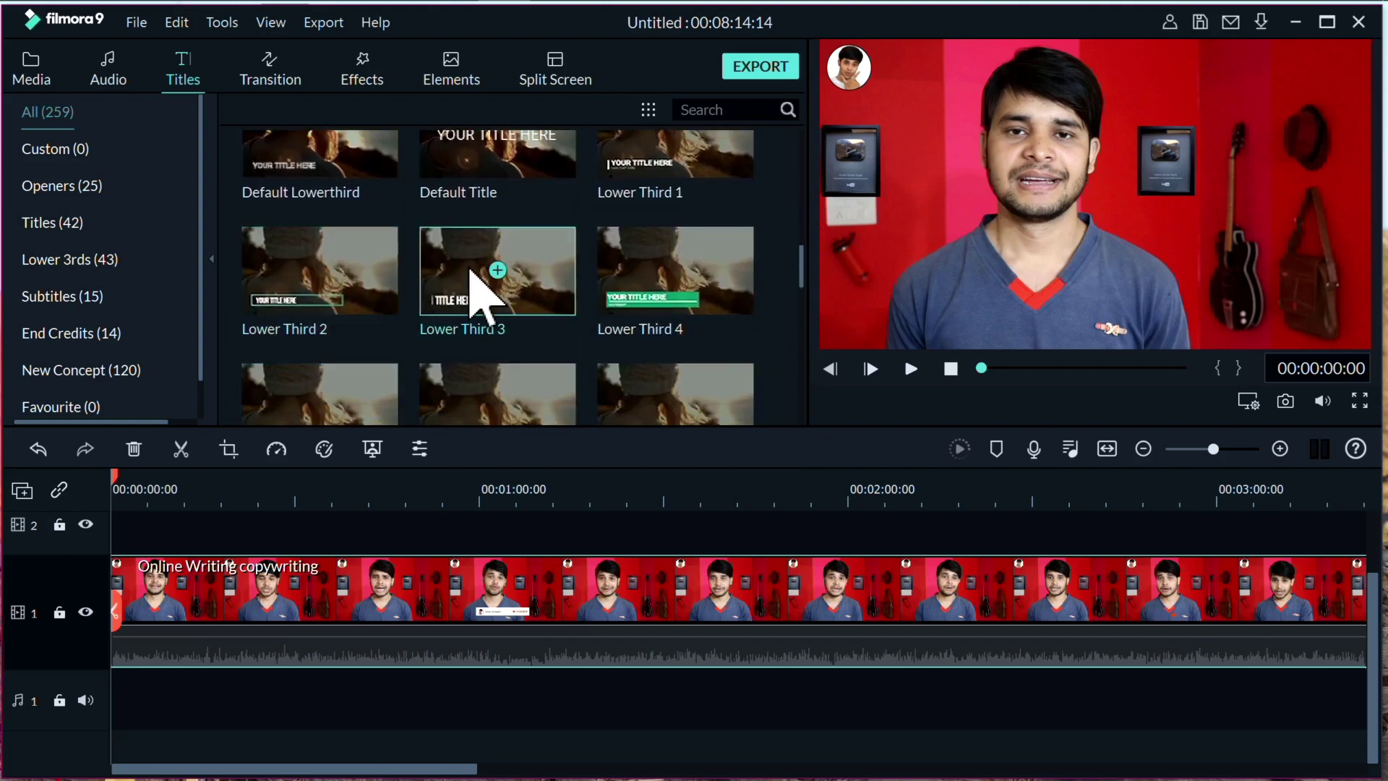
# Step: Add the Lower Third 3 title and replace its TITLE HERE text with the presenter's full name
pyautogui.click(497, 270)
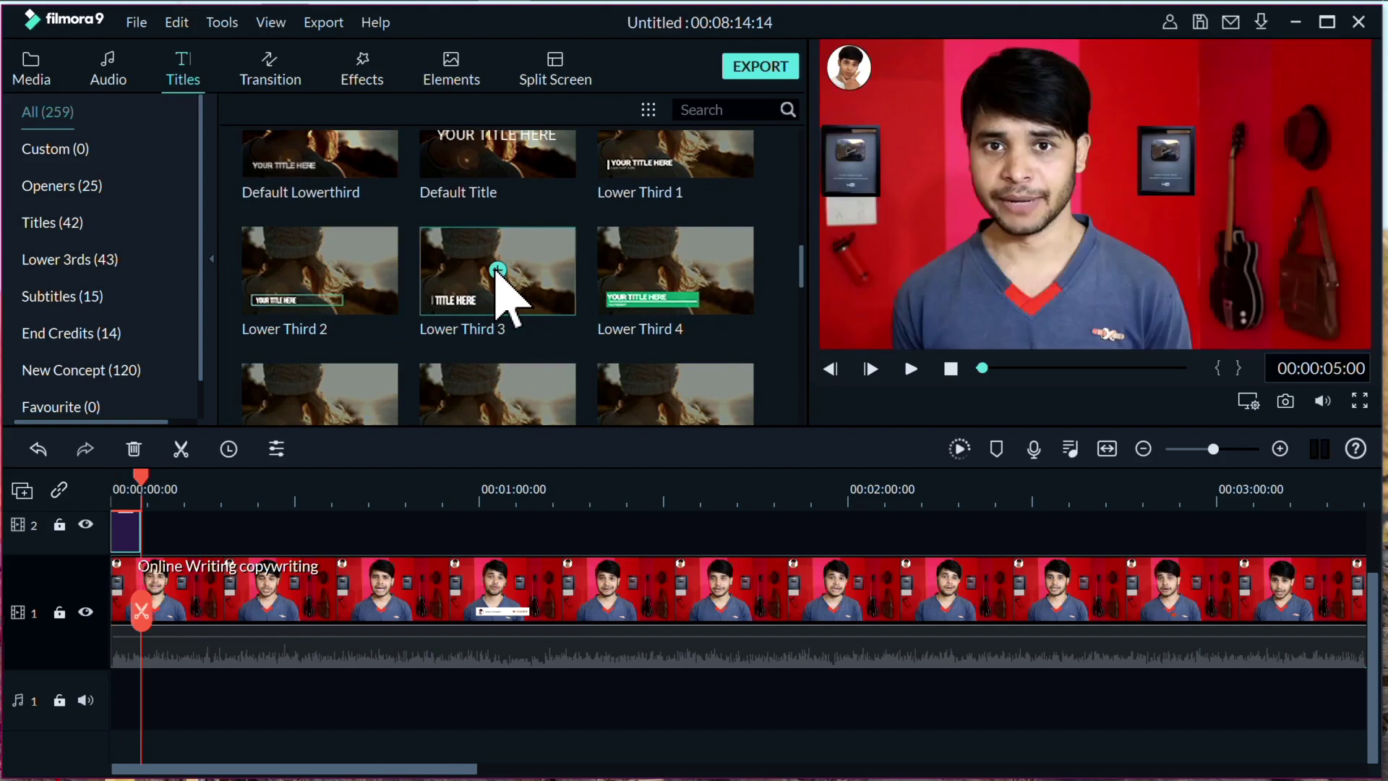
pyautogui.moveTo(1003, 377); pyautogui.dragTo(926, 374)
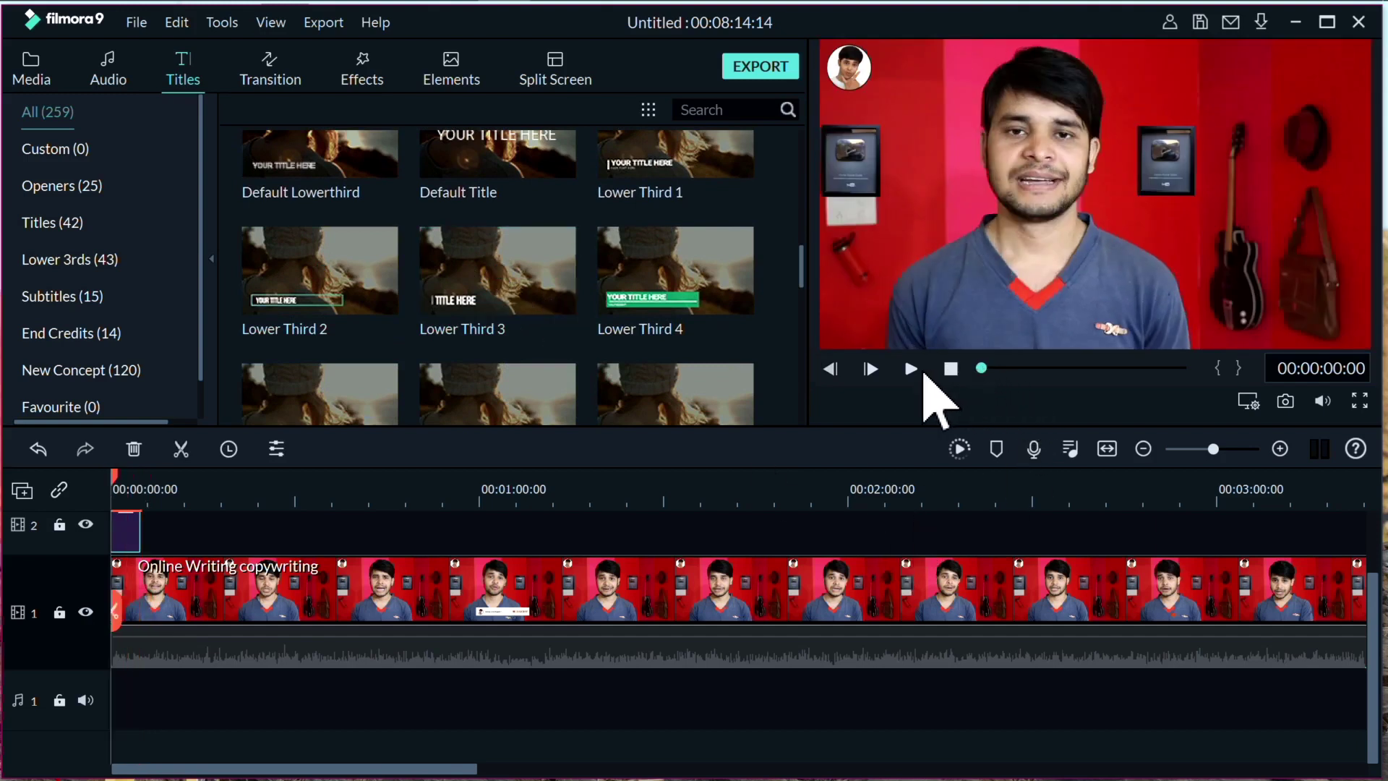
pyautogui.click(911, 369)
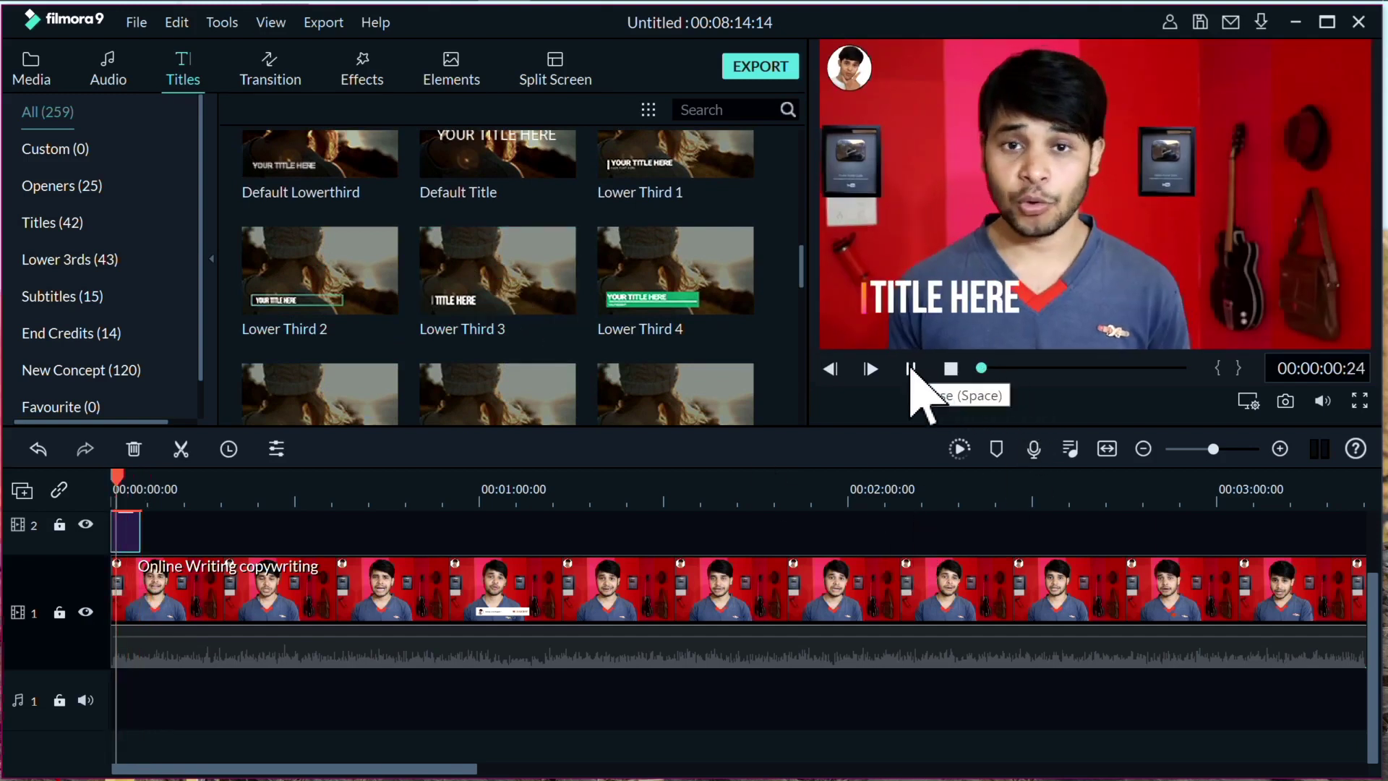
pyautogui.click(927, 288)
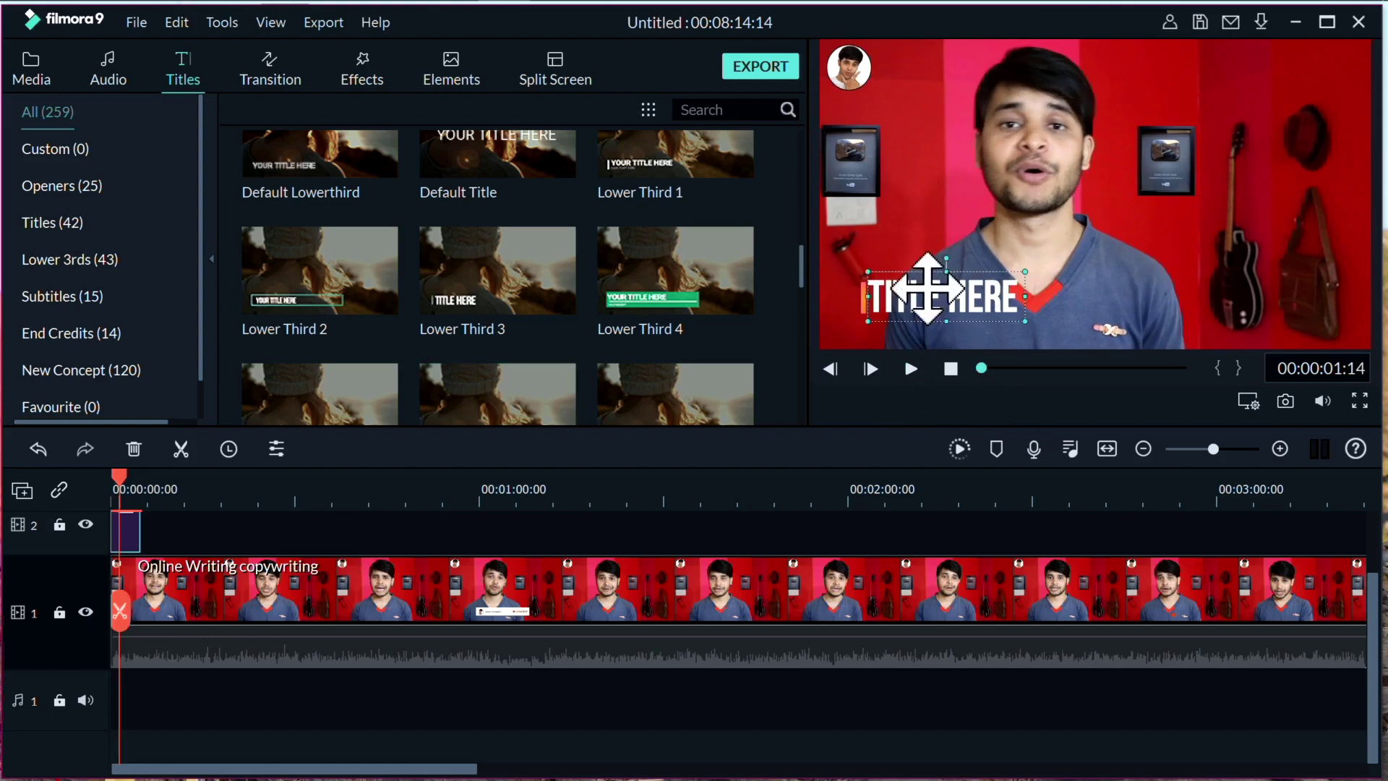
pyautogui.doubleClick(927, 293)
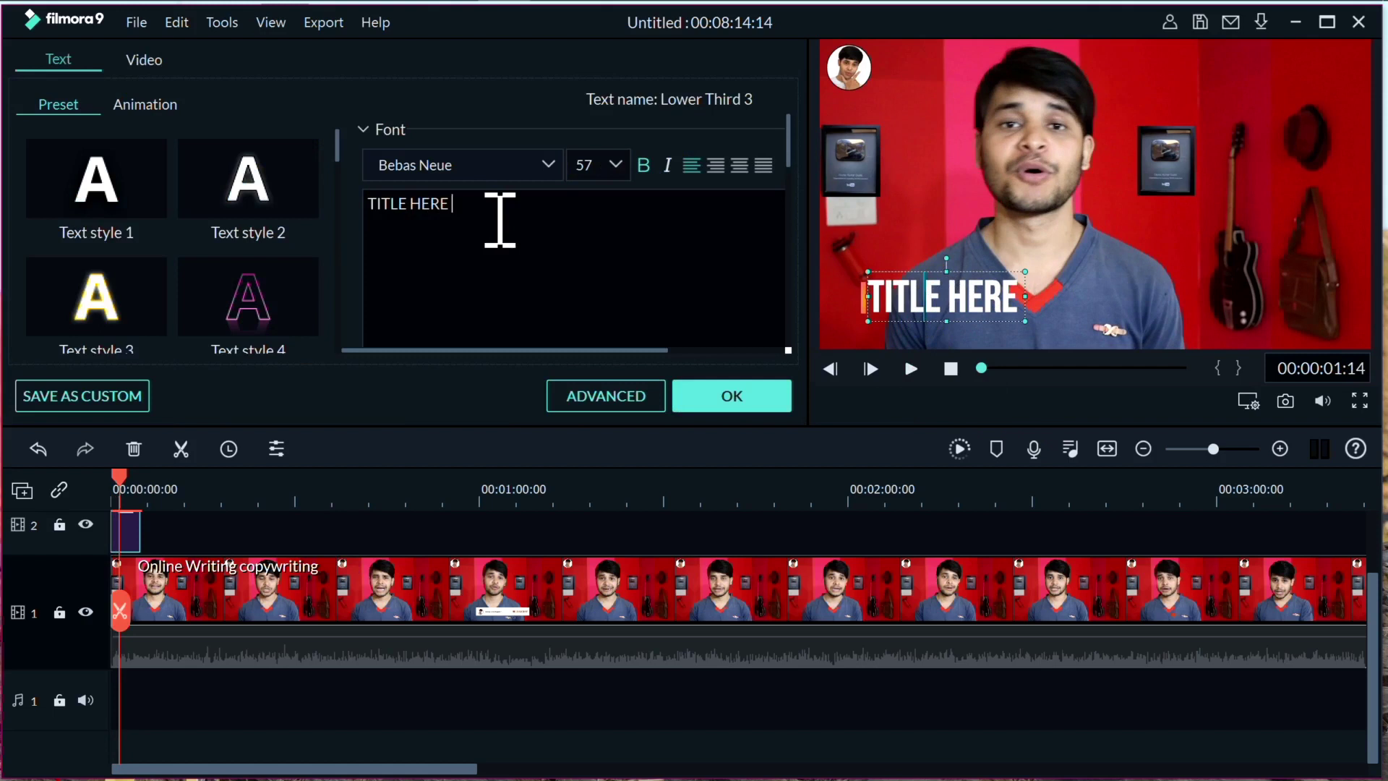
pyautogui.moveTo(500, 219); pyautogui.dragTo(306, 205)
pyautogui.write('Ga')
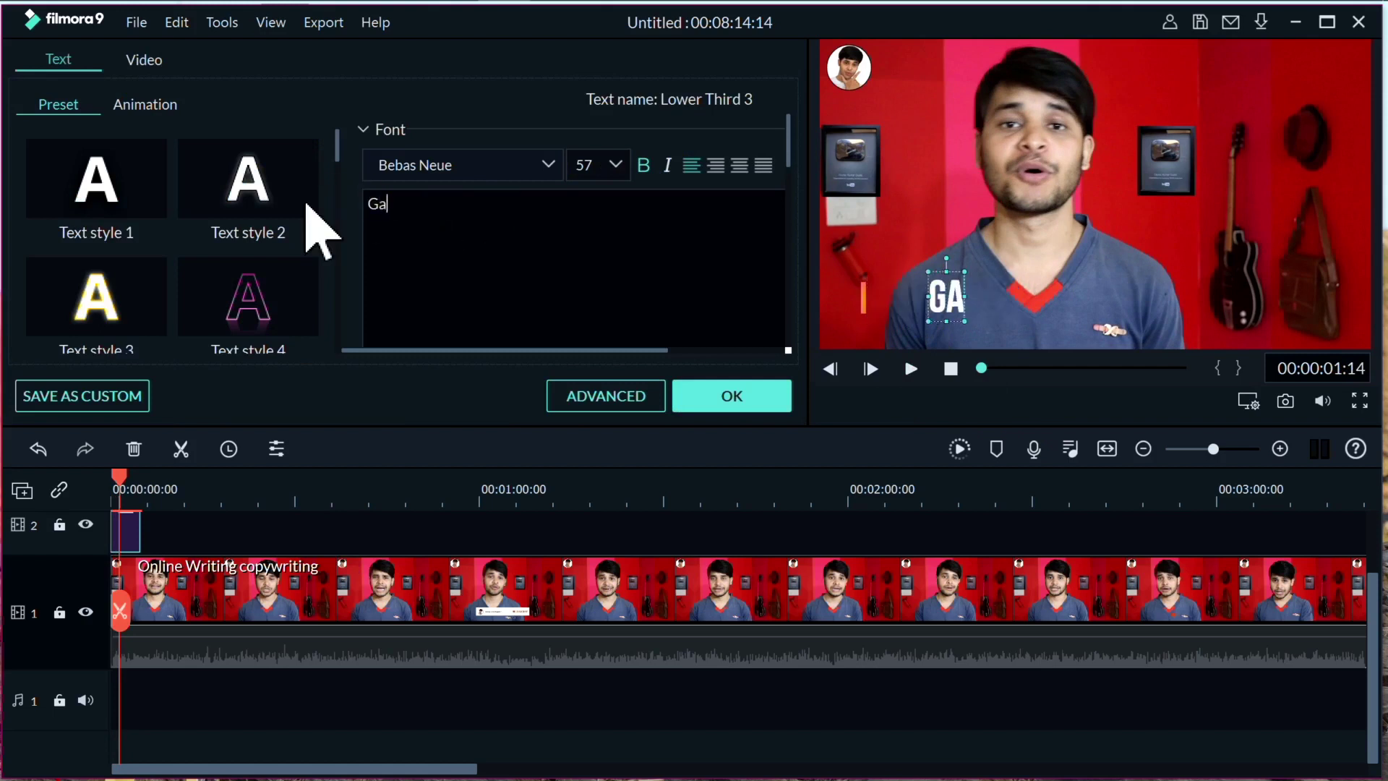
pyautogui.write('urav Kumar Gupta')
pyautogui.click(742, 398)
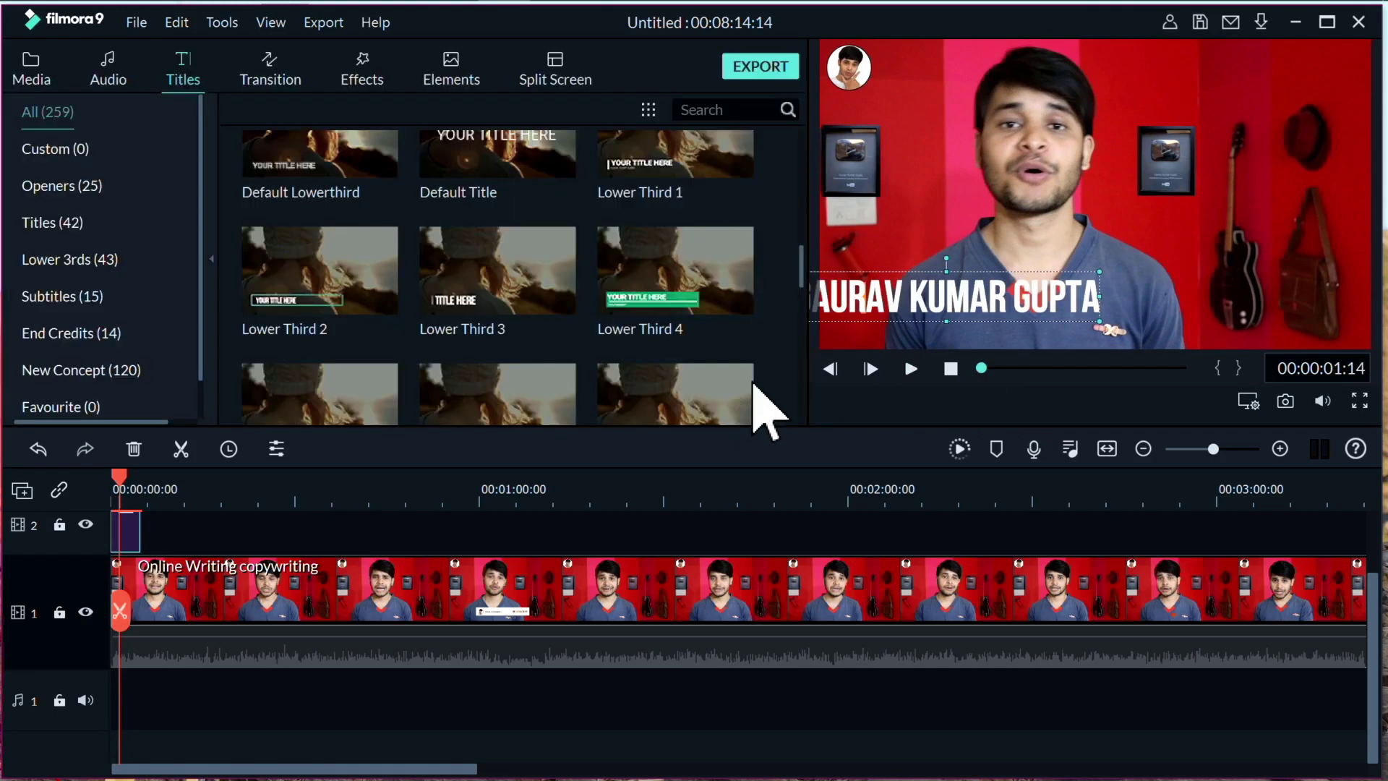
# Step: Reposition the name title higher and further right in the frame
pyautogui.moveTo(858, 273); pyautogui.dragTo(891, 277)
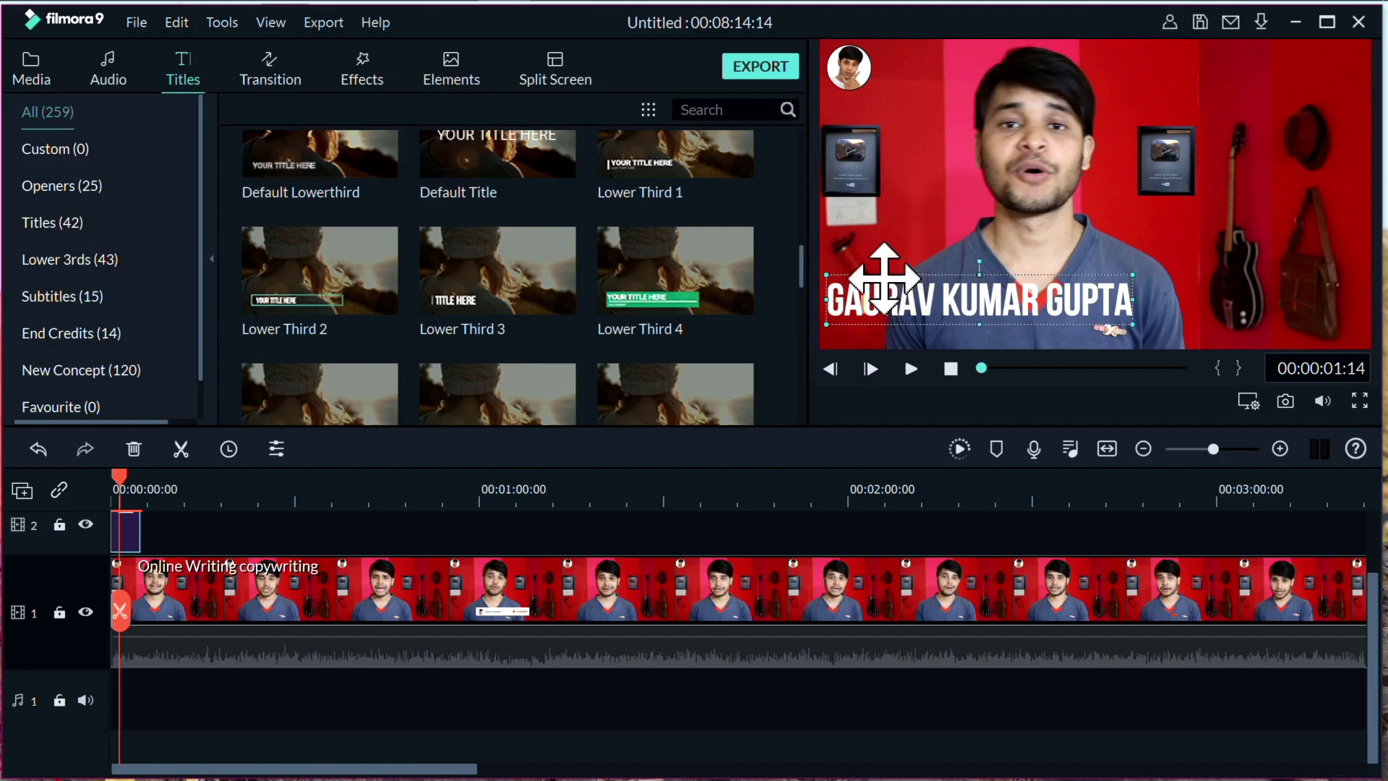
pyautogui.moveTo(883, 265); pyautogui.dragTo(994, 218)
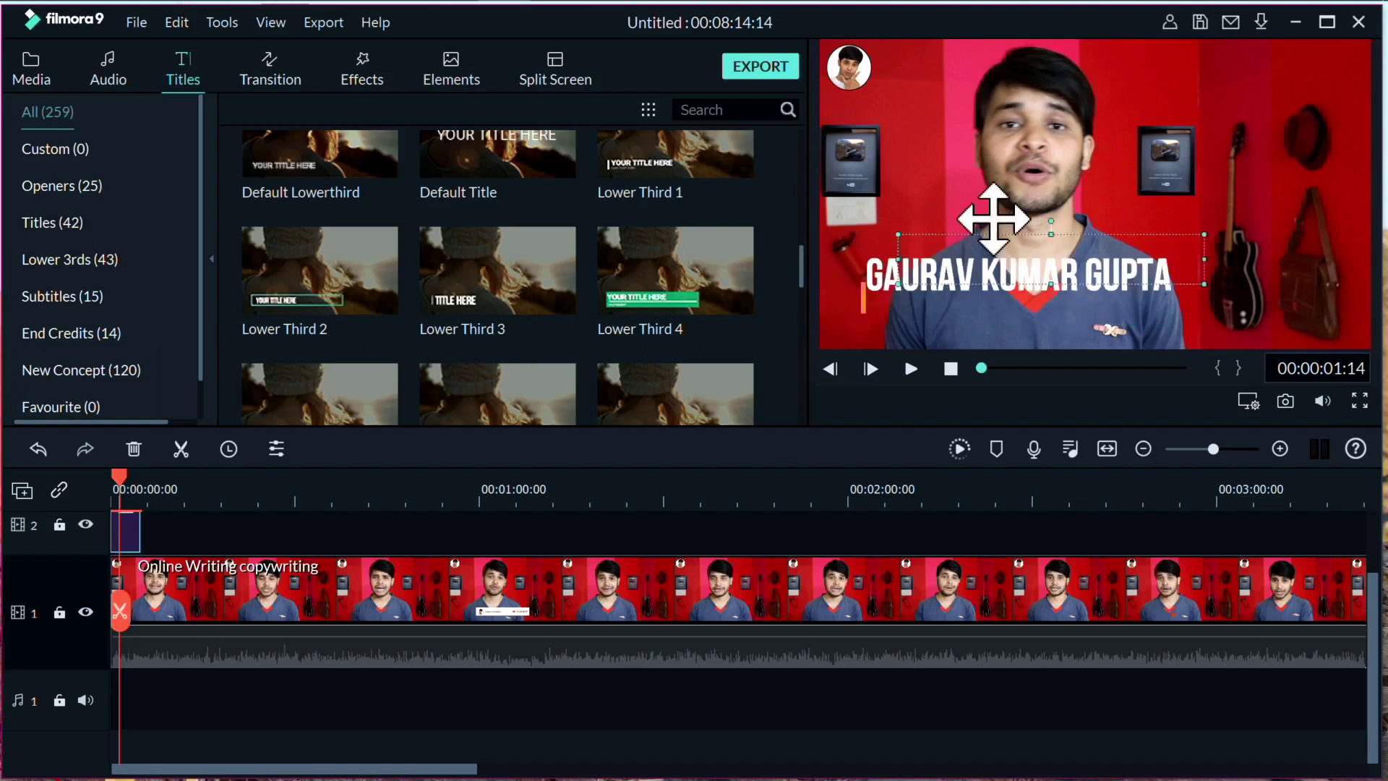
pyautogui.doubleClick(861, 297)
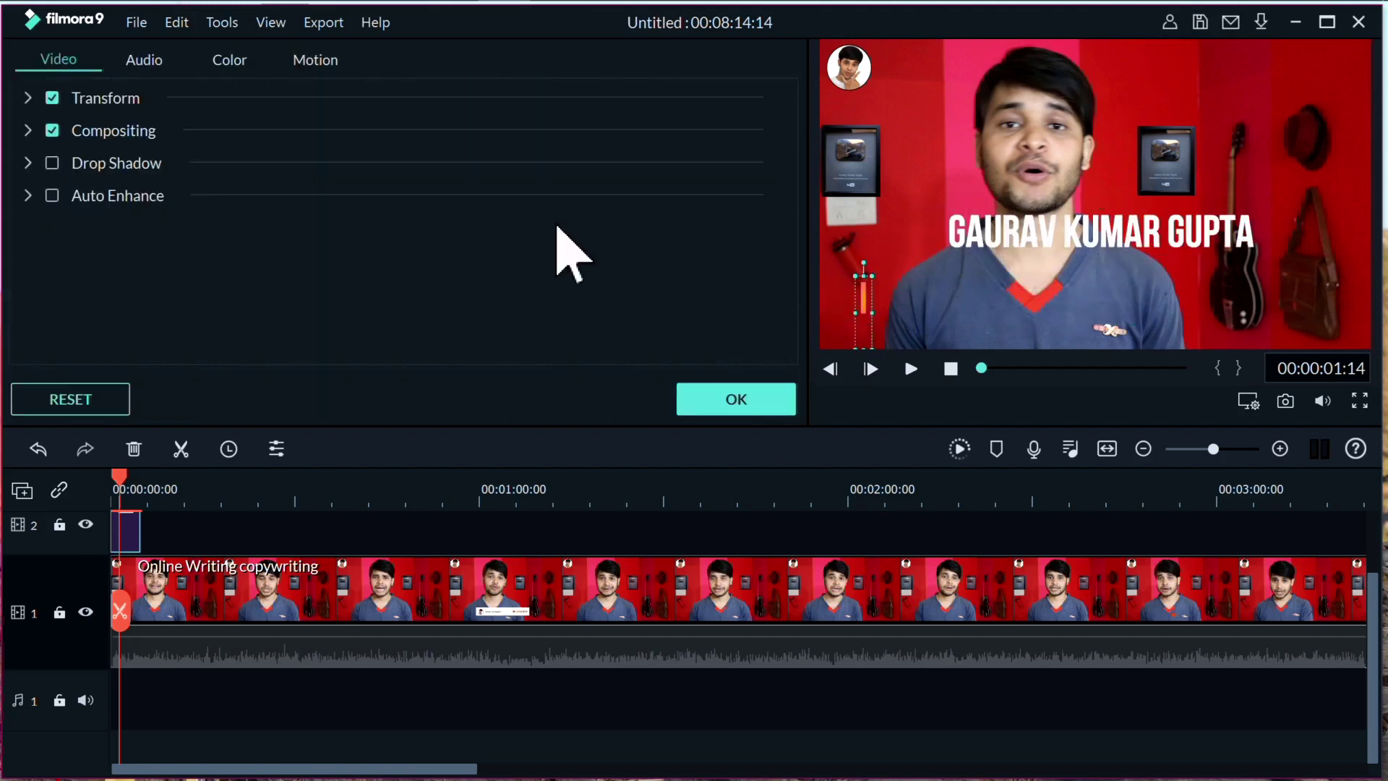
pyautogui.click(757, 394)
pyautogui.moveTo(811, 279)
pyautogui.mouseDown()
pyautogui.moveTo(808, 139)
pyautogui.moveTo(797, 171)
pyautogui.mouseUp()
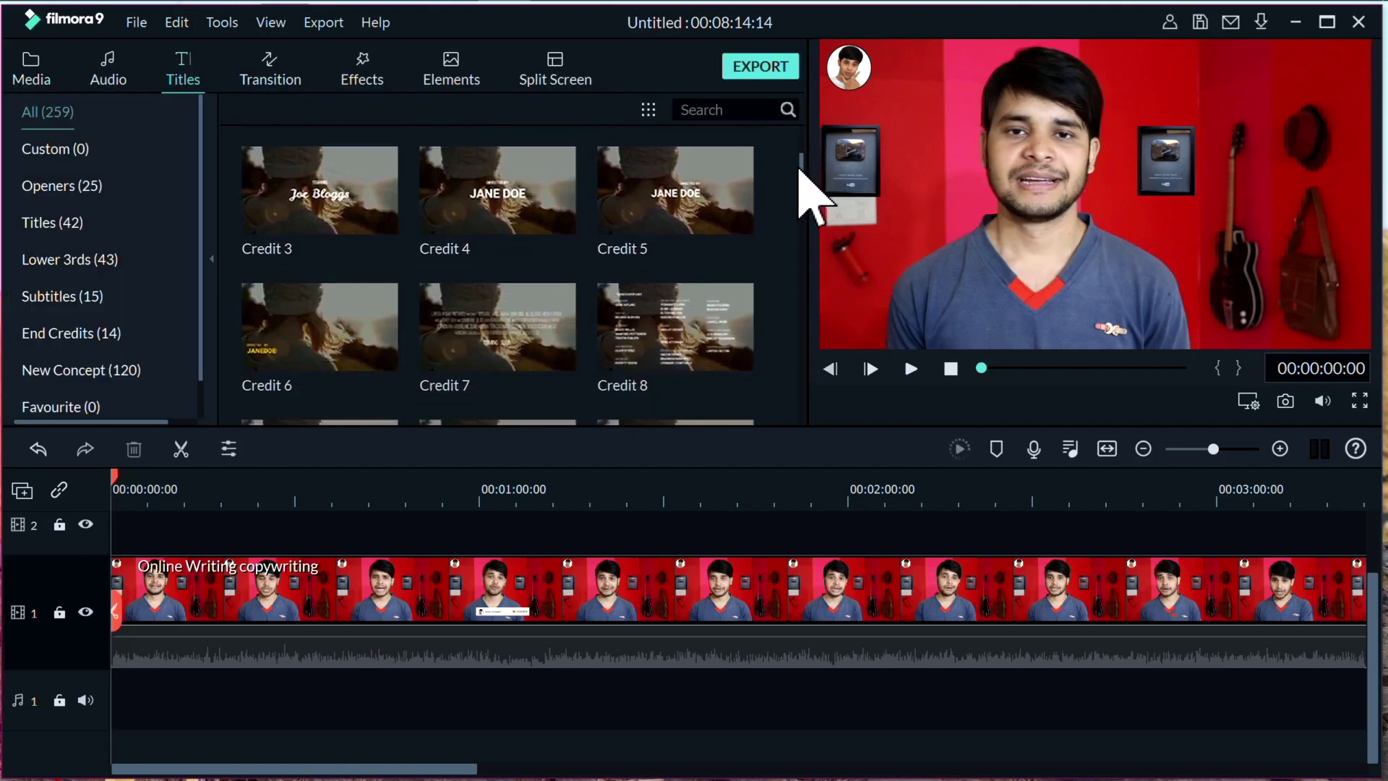
# Step: Add the Credit 5 title and remove its DIRECTED BY line
pyautogui.click(675, 183)
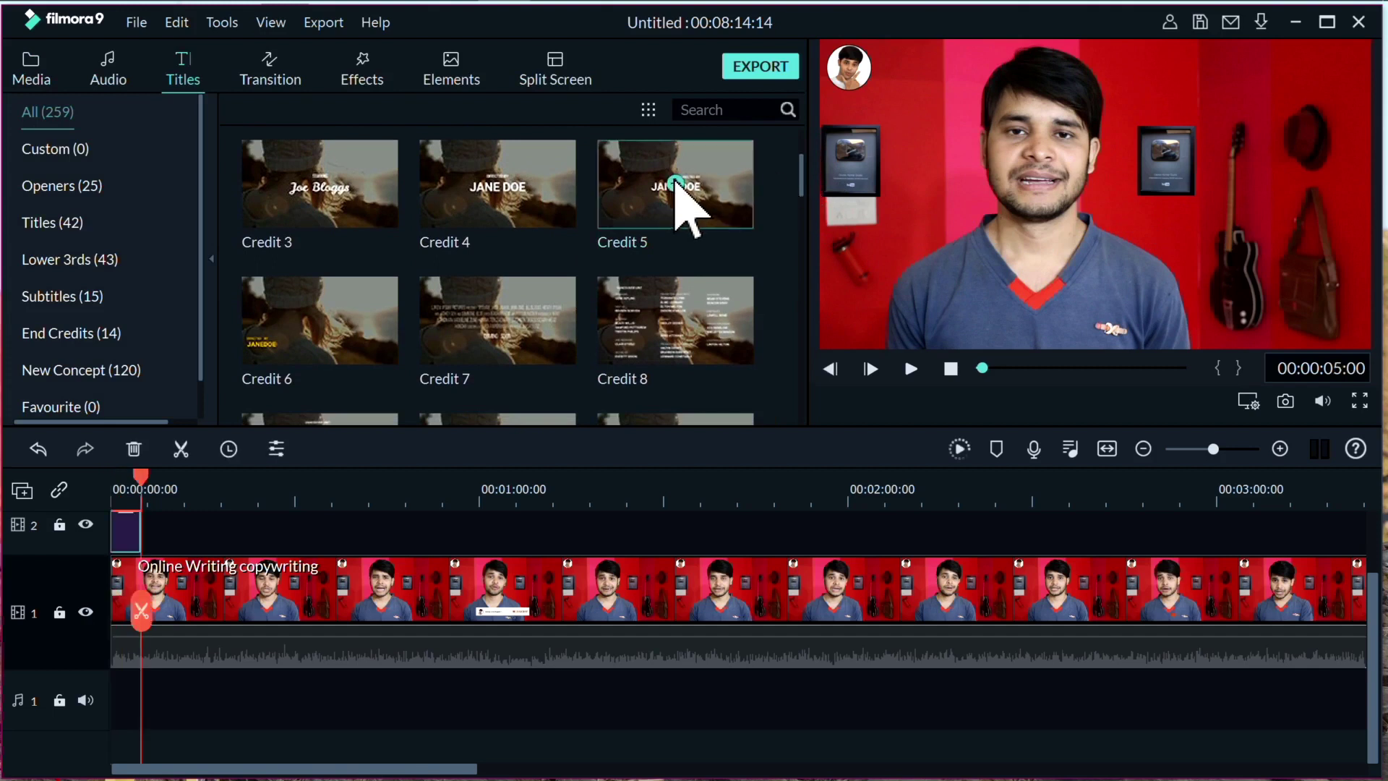
pyautogui.click(951, 370)
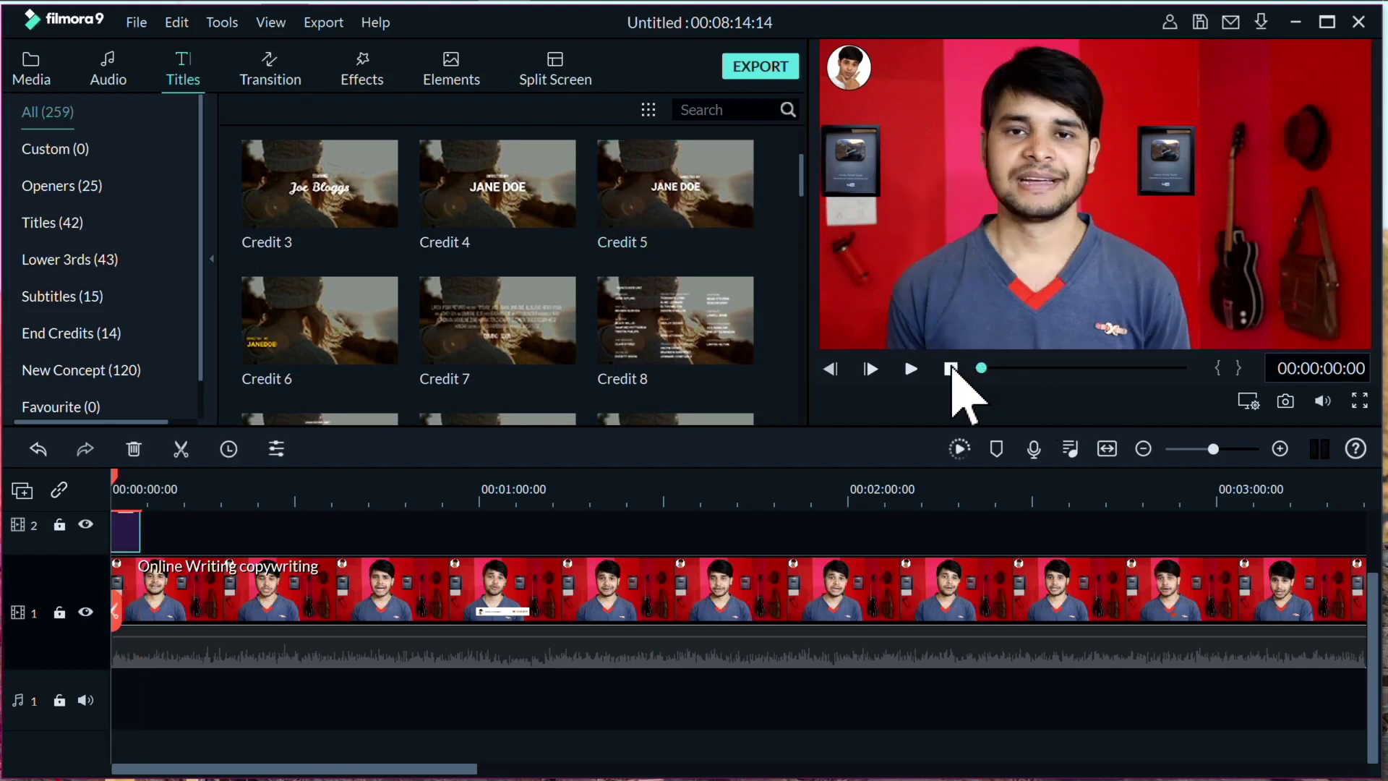
pyautogui.click(910, 368)
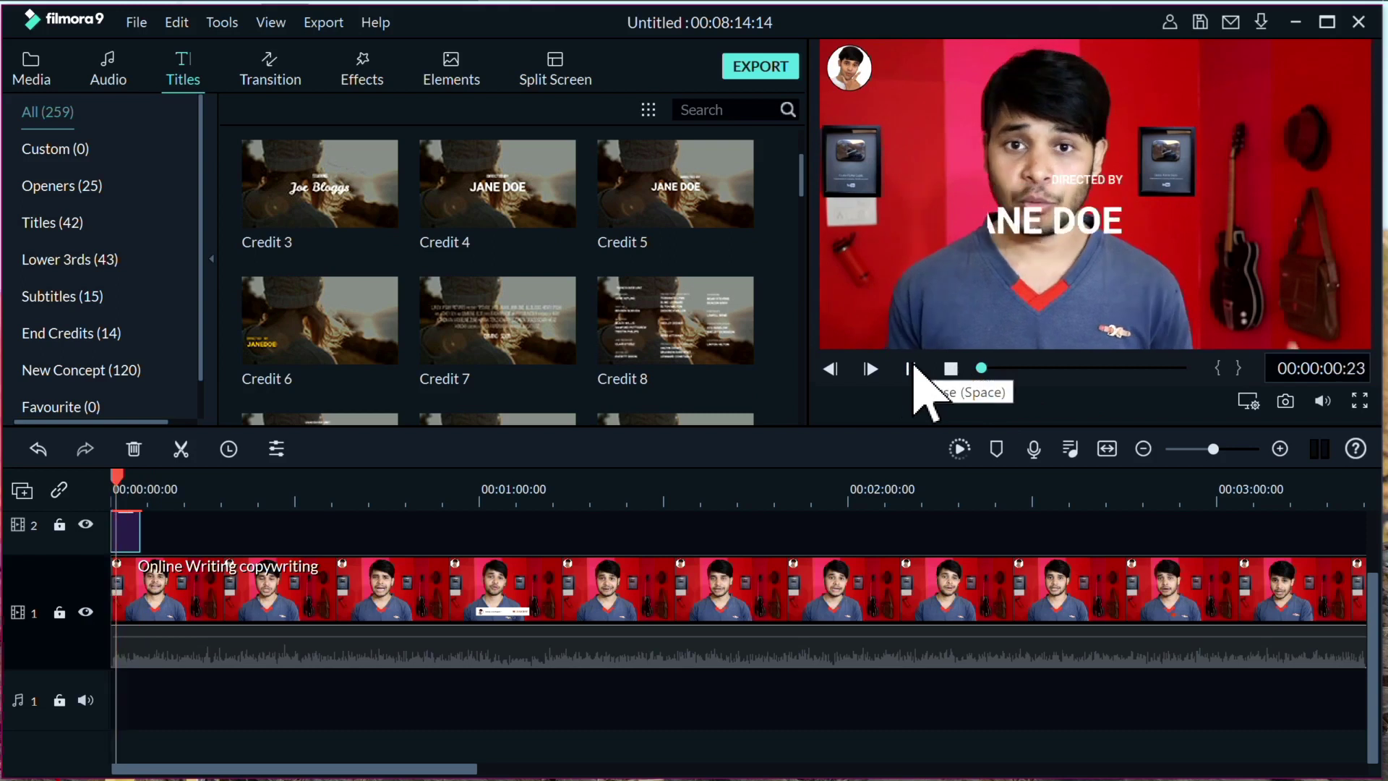
pyautogui.click(1127, 231)
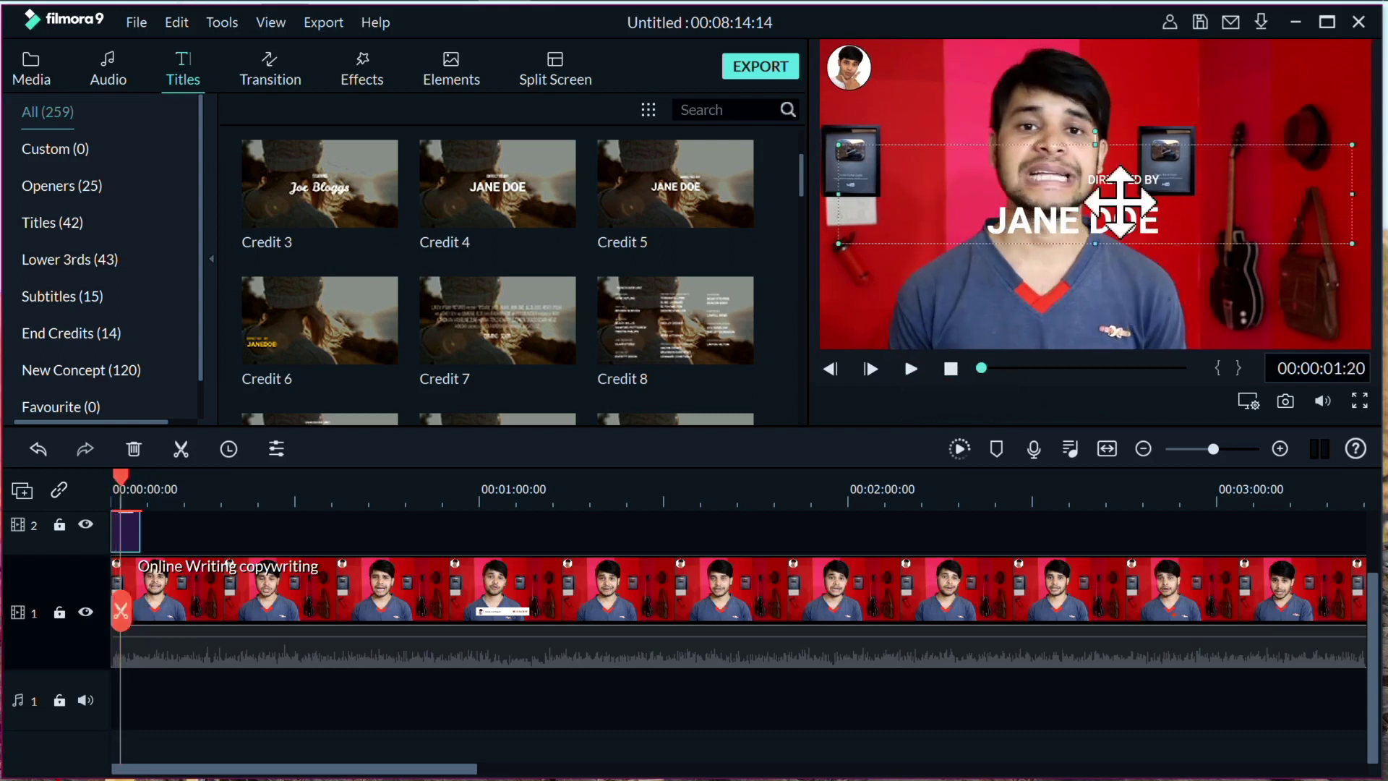
pyautogui.doubleClick(1128, 187)
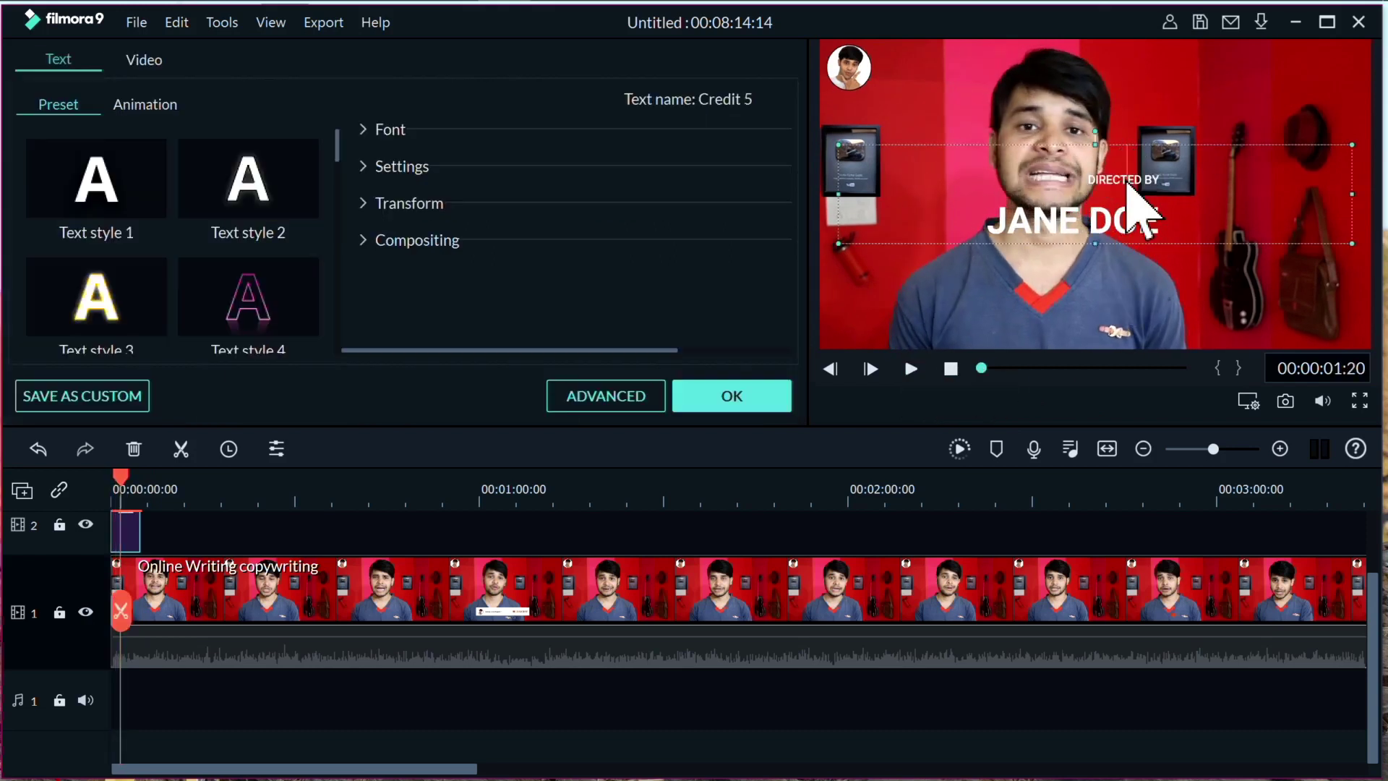
pyautogui.click(384, 130)
pyautogui.moveTo(494, 206); pyautogui.dragTo(347, 207)
pyautogui.press('BackSpace')
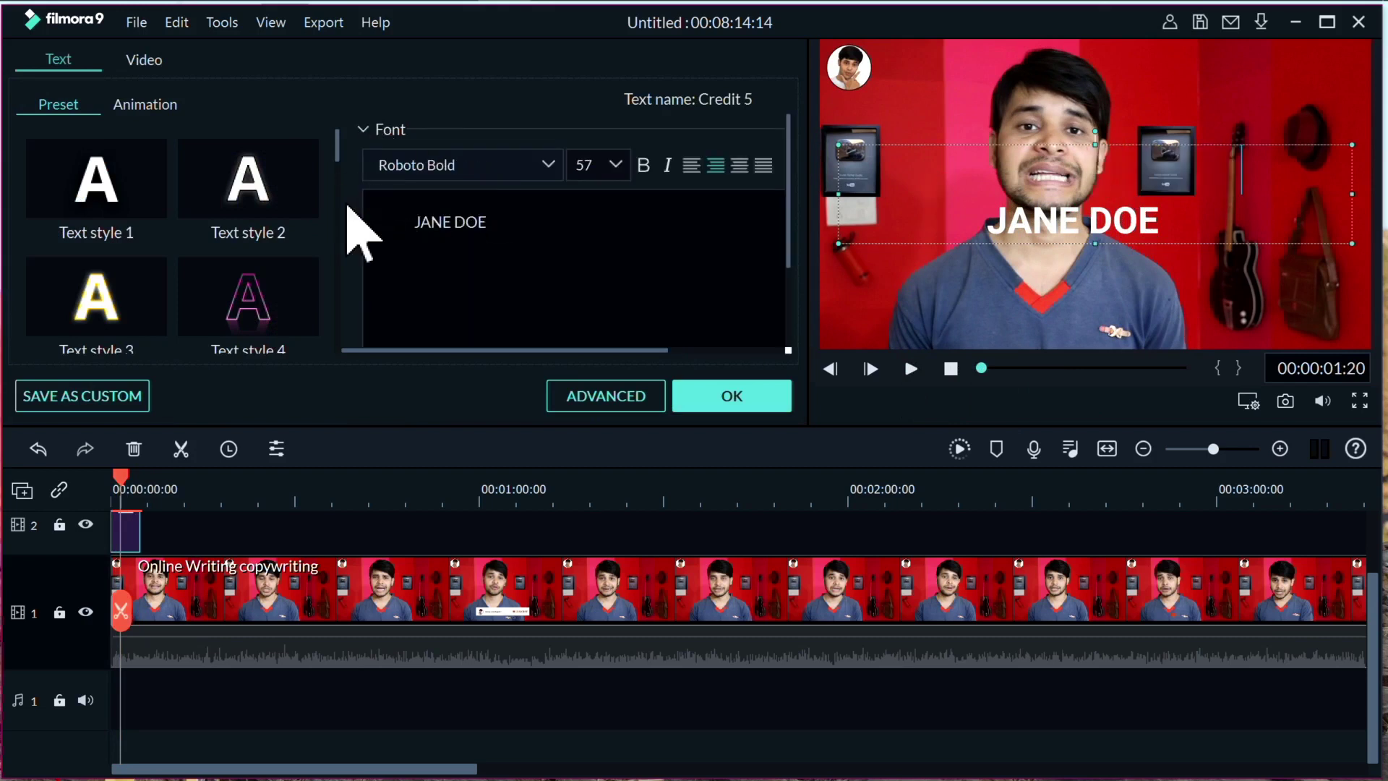
pyautogui.click(749, 390)
# Step: Replace the JANE DOE text with the presenter's full name
pyautogui.doubleClick(1081, 223)
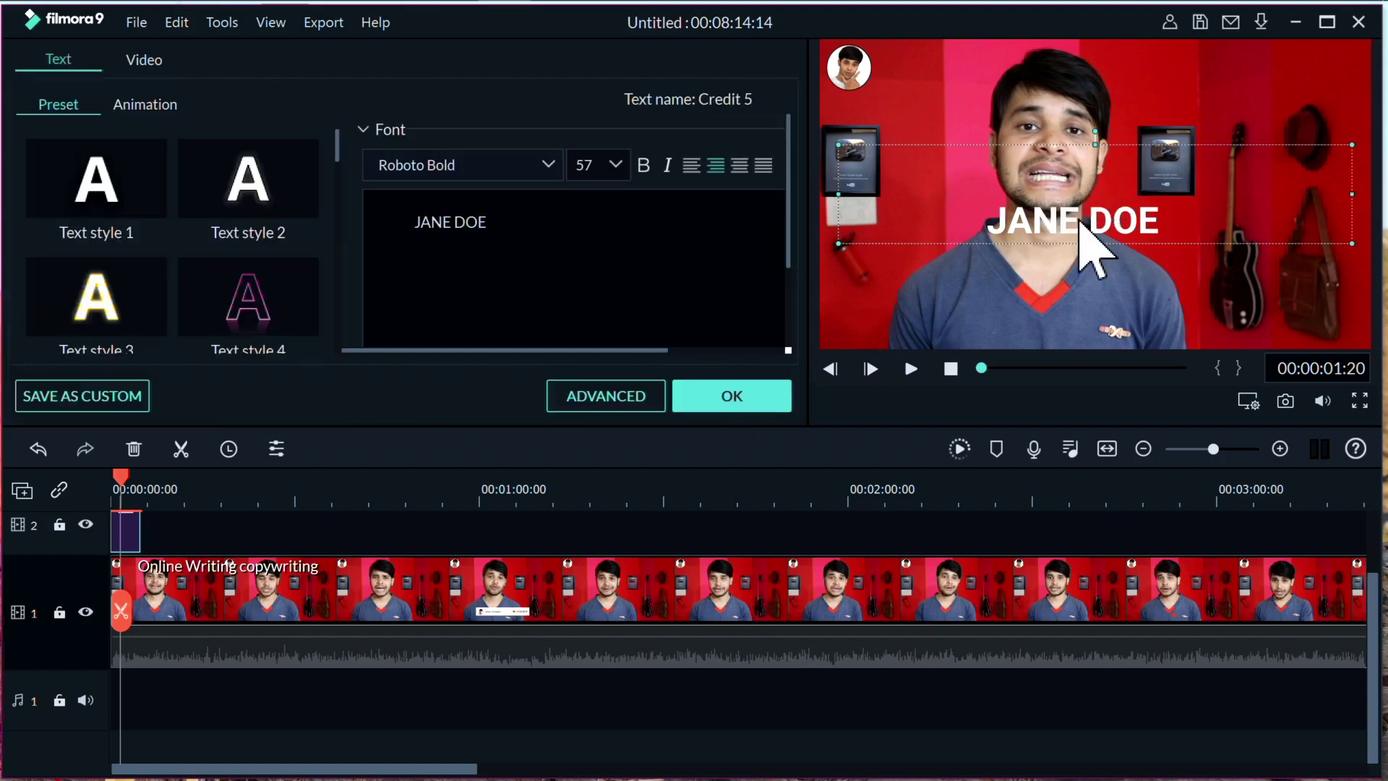
pyautogui.moveTo(528, 224); pyautogui.dragTo(419, 224)
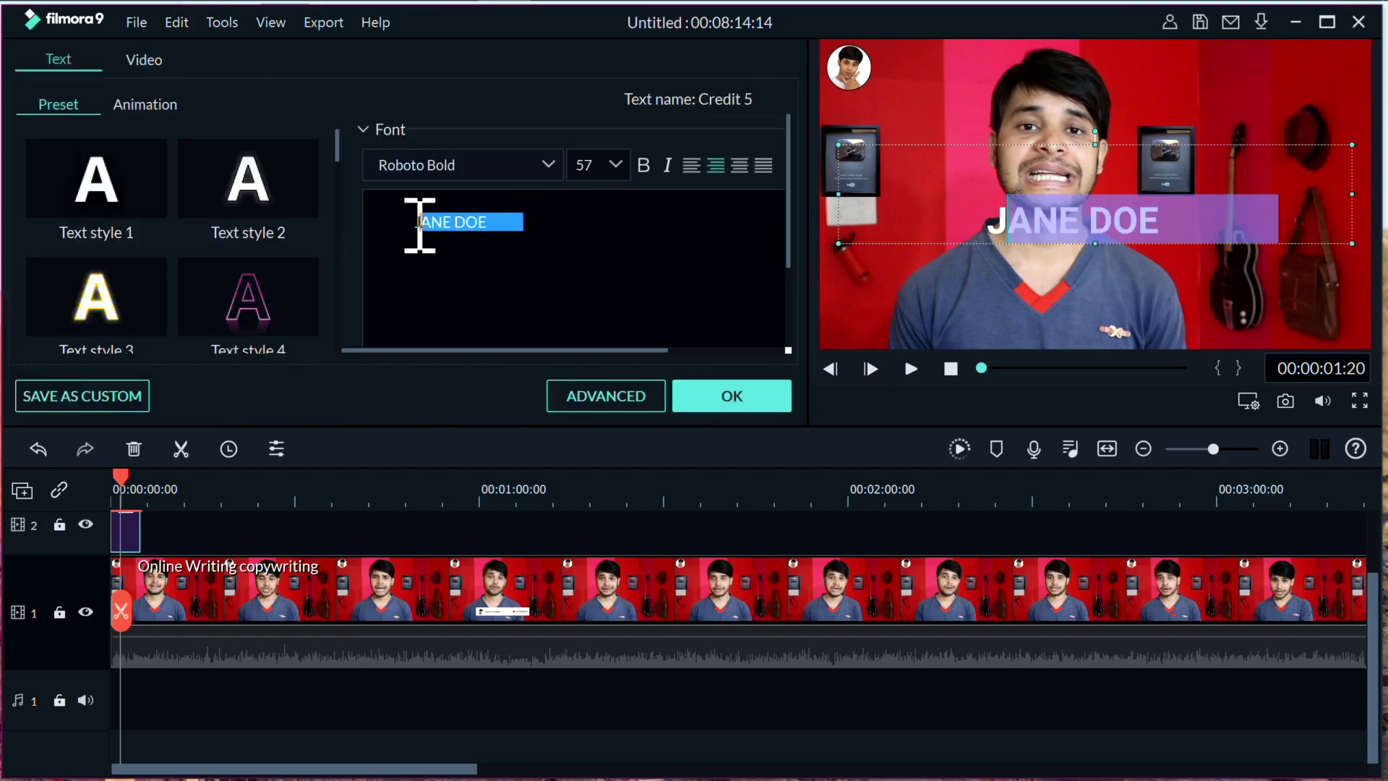
pyautogui.write('Ga')
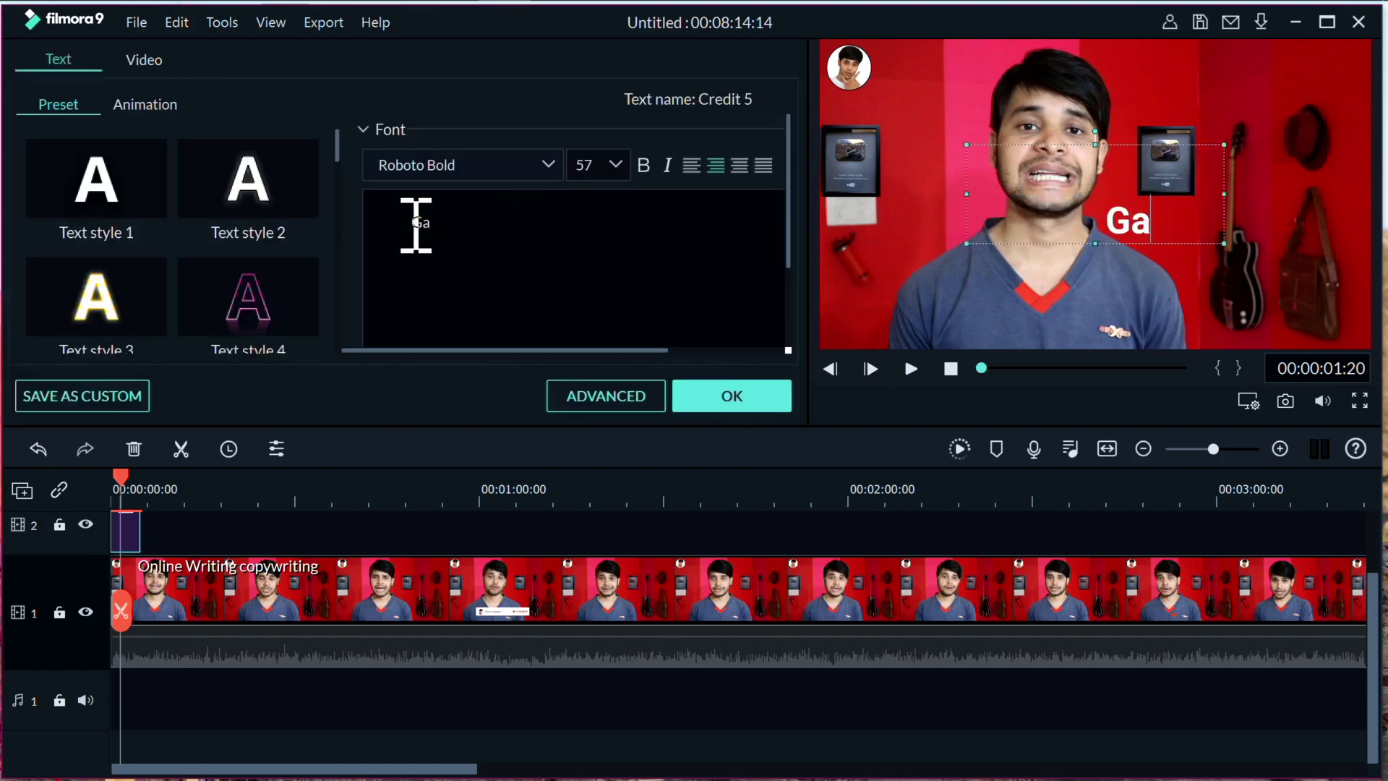
pyautogui.write('urav Kumar Gupta')
pyautogui.click(764, 398)
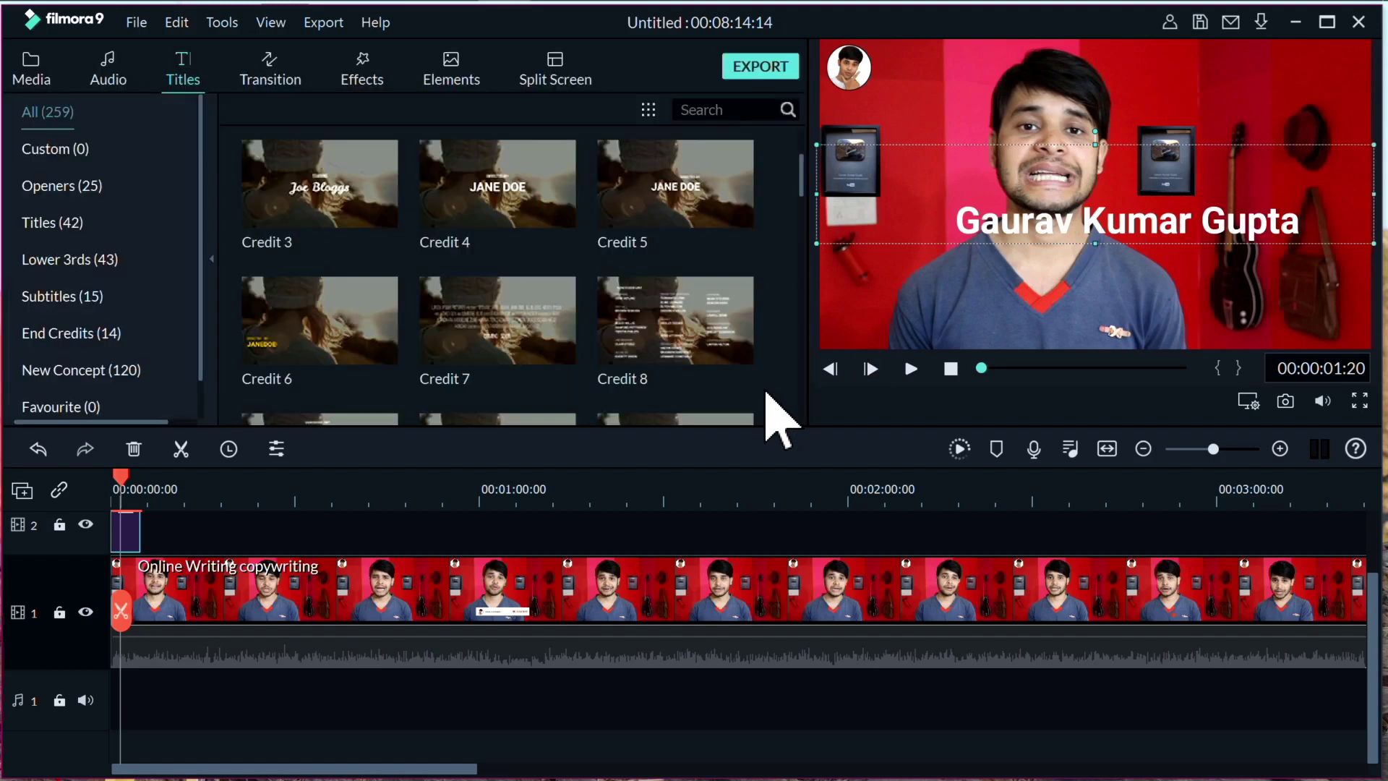
# Step: Move the name title to the lower left of the frame and replay to check it
pyautogui.moveTo(1106, 216)
pyautogui.mouseDown()
pyautogui.moveTo(1005, 321)
pyautogui.moveTo(979, 323)
pyautogui.mouseUp()
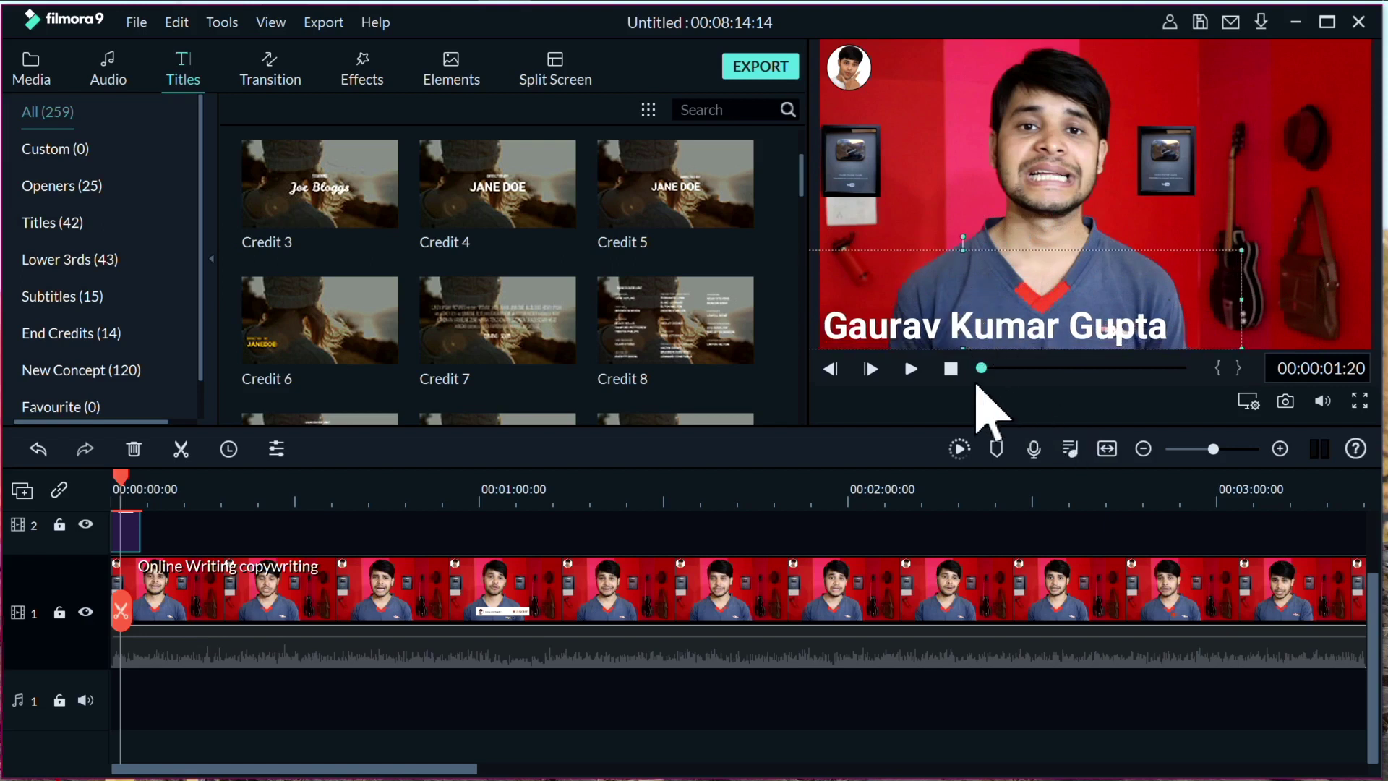
pyautogui.click(951, 369)
pyautogui.click(912, 369)
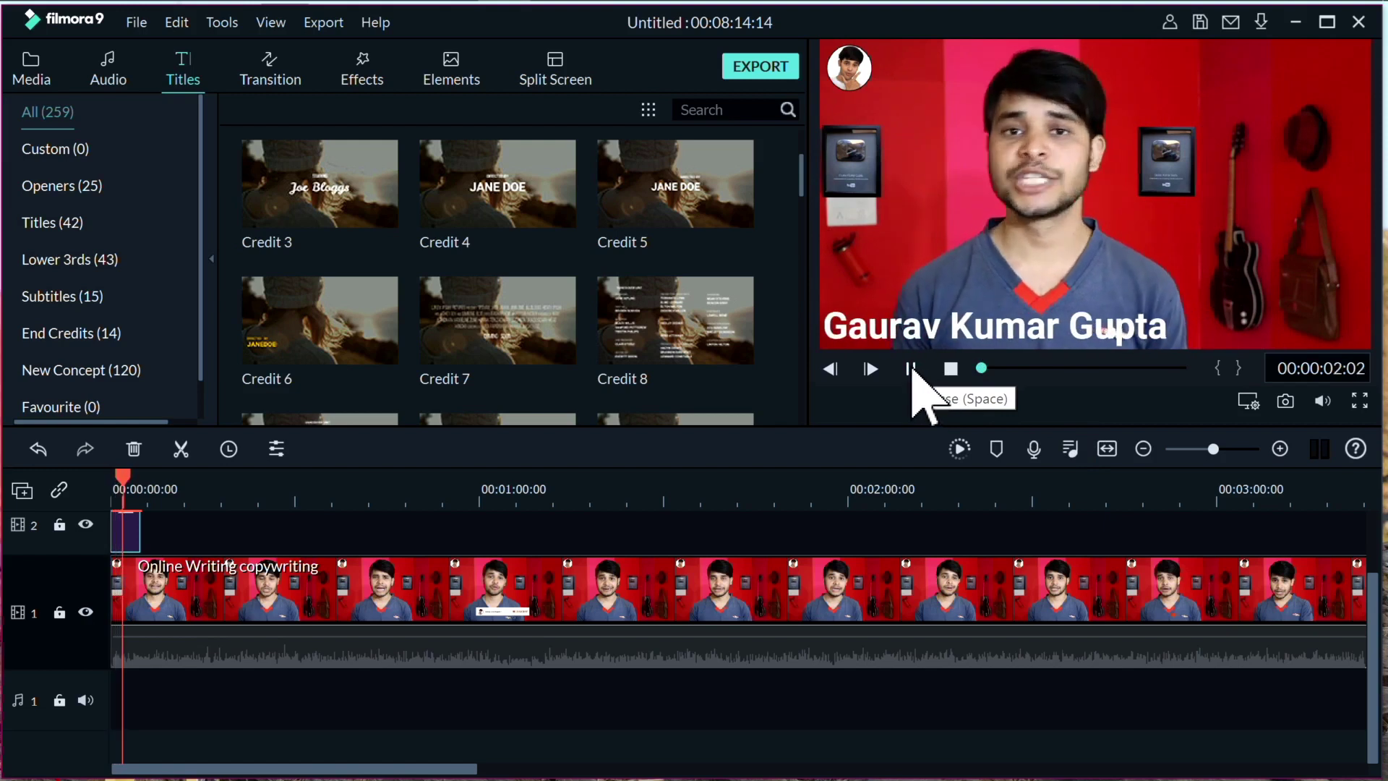
pyautogui.click(912, 369)
pyautogui.moveTo(806, 179)
pyautogui.mouseDown()
pyautogui.moveTo(798, 369)
pyautogui.moveTo(793, 162)
pyautogui.mouseUp()
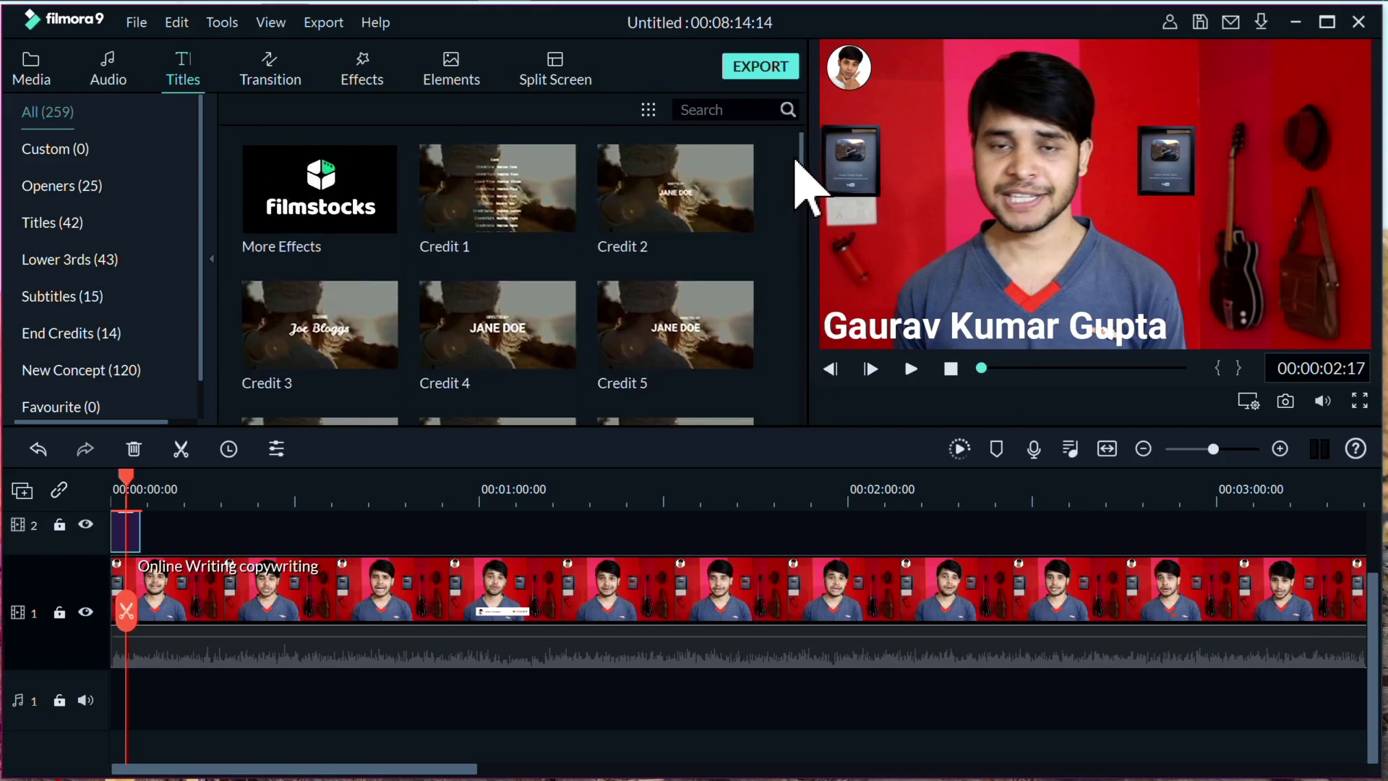
# Step: Adjust the Credit 5 title clip's length on track 2, checking it in the preview
pyautogui.click(142, 530)
pyautogui.click(114, 482)
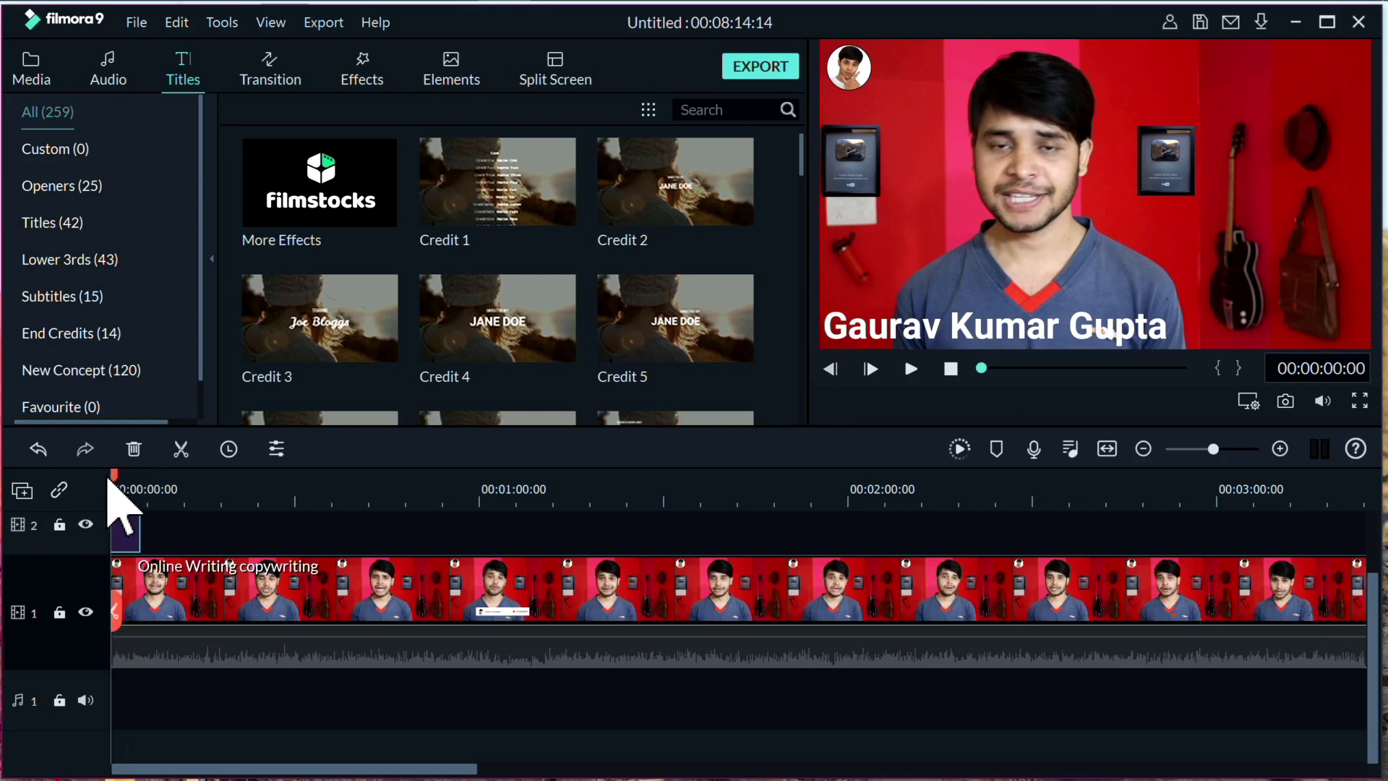
pyautogui.moveTo(140, 527); pyautogui.dragTo(262, 539)
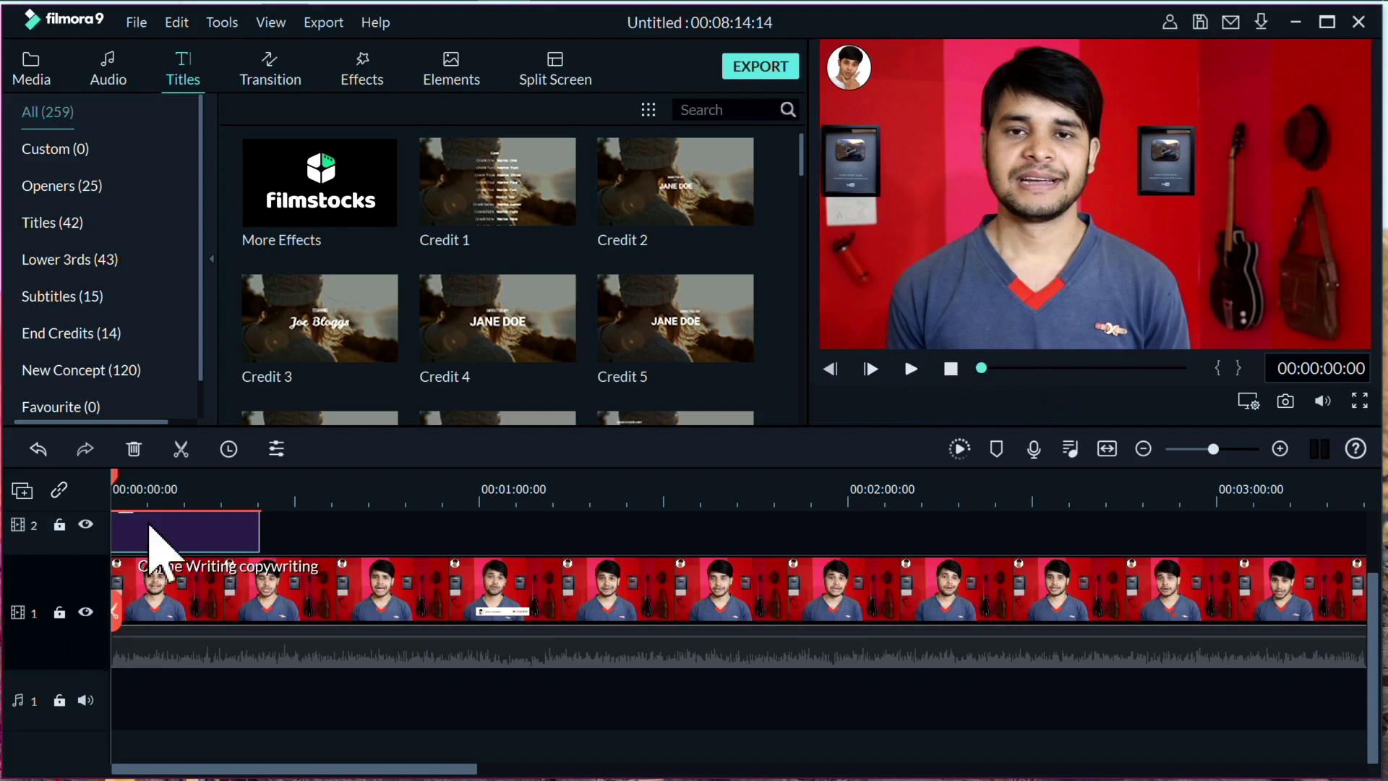
pyautogui.click(911, 368)
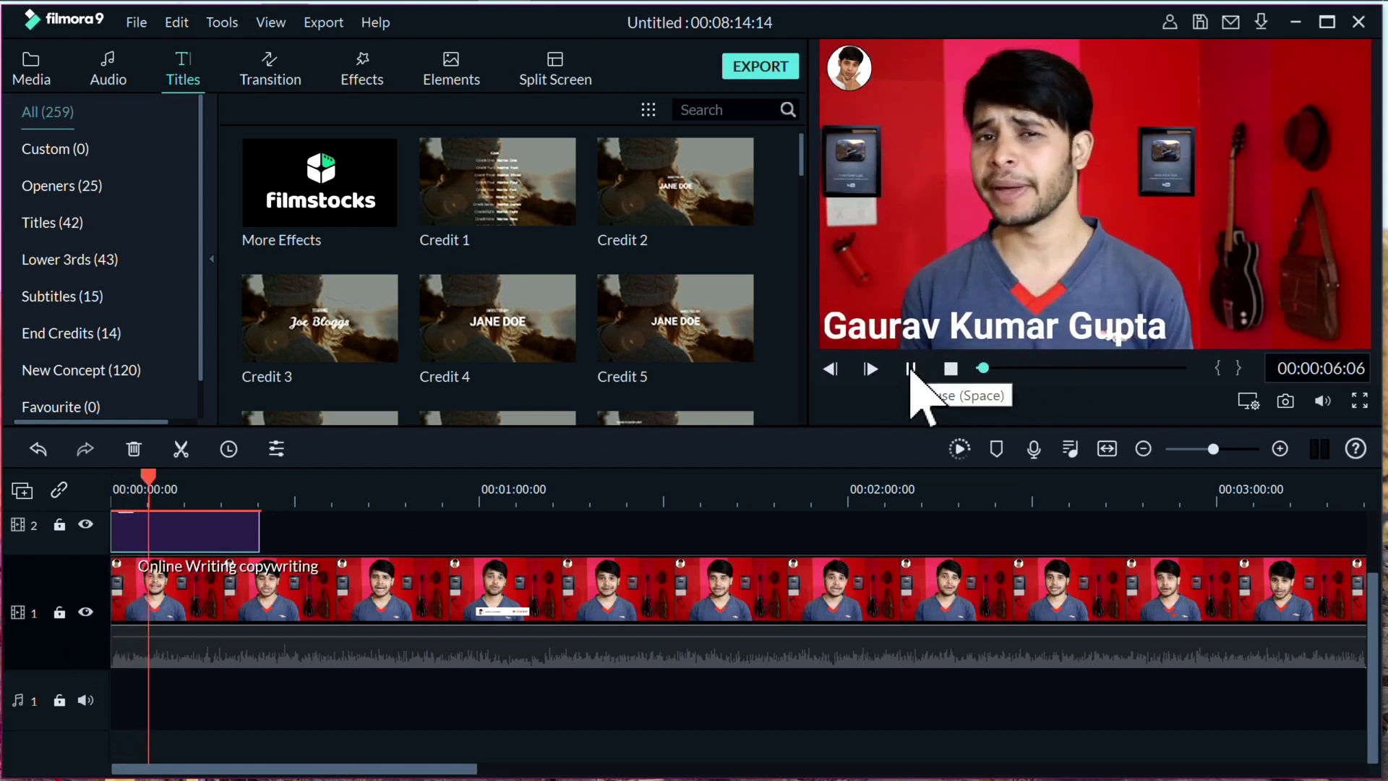
pyautogui.click(911, 369)
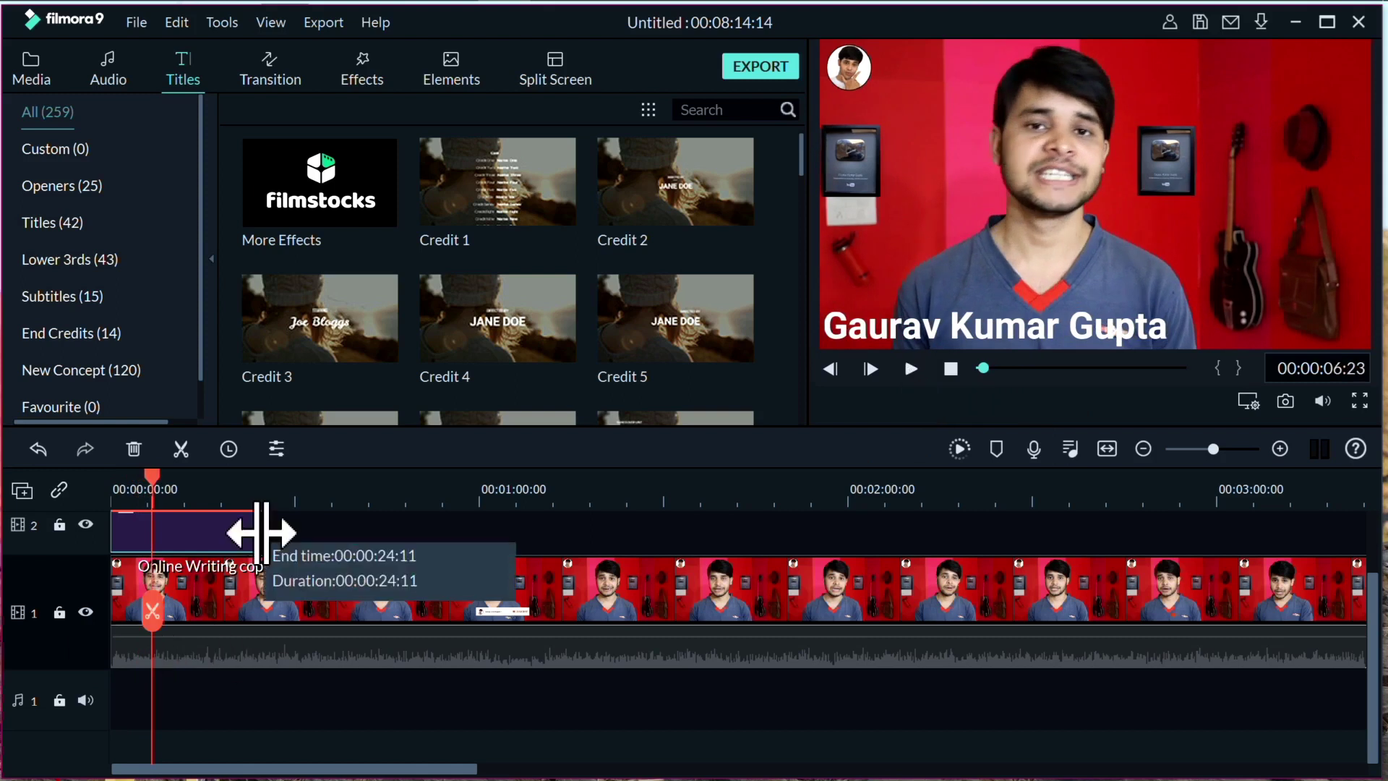
pyautogui.moveTo(262, 529)
pyautogui.mouseDown()
pyautogui.moveTo(165, 538)
pyautogui.moveTo(254, 531)
pyautogui.moveTo(247, 550)
pyautogui.mouseUp()
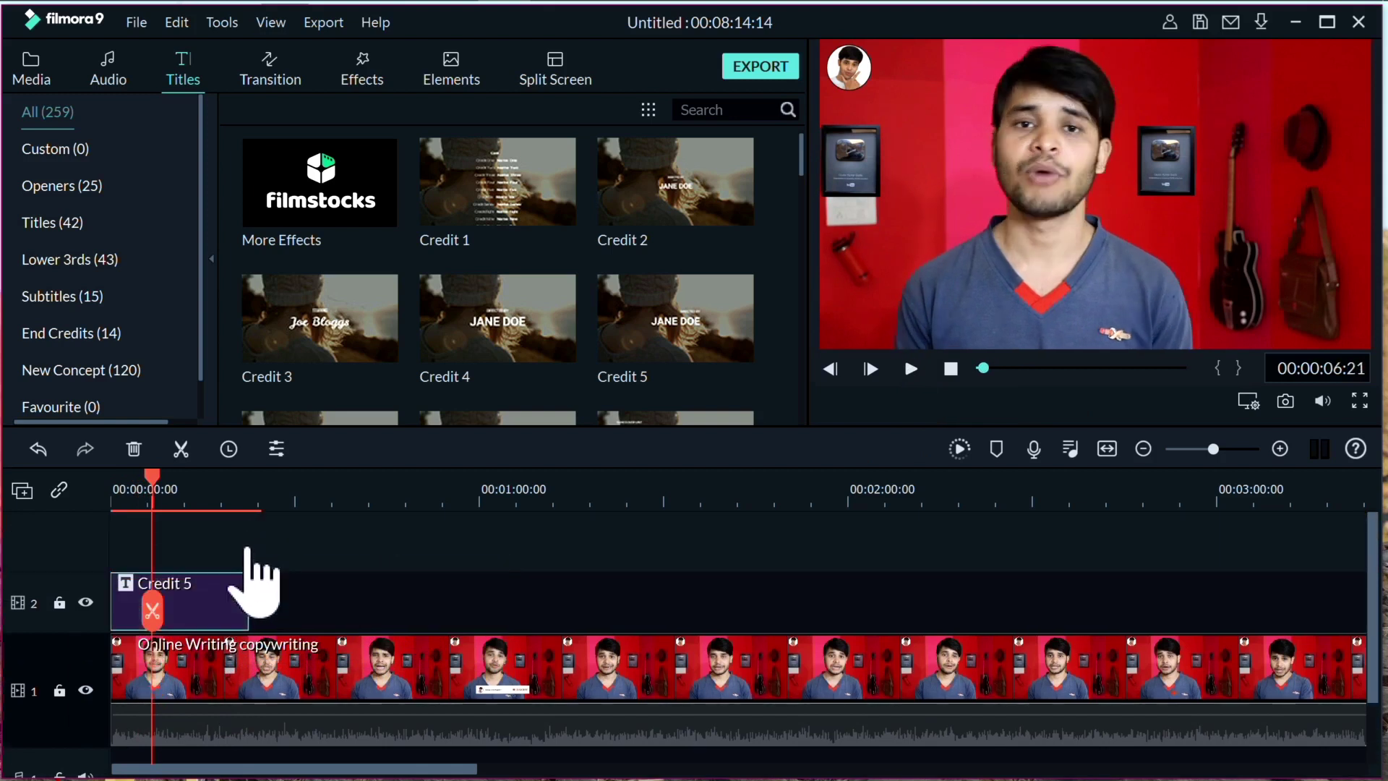
pyautogui.rightClick(212, 602)
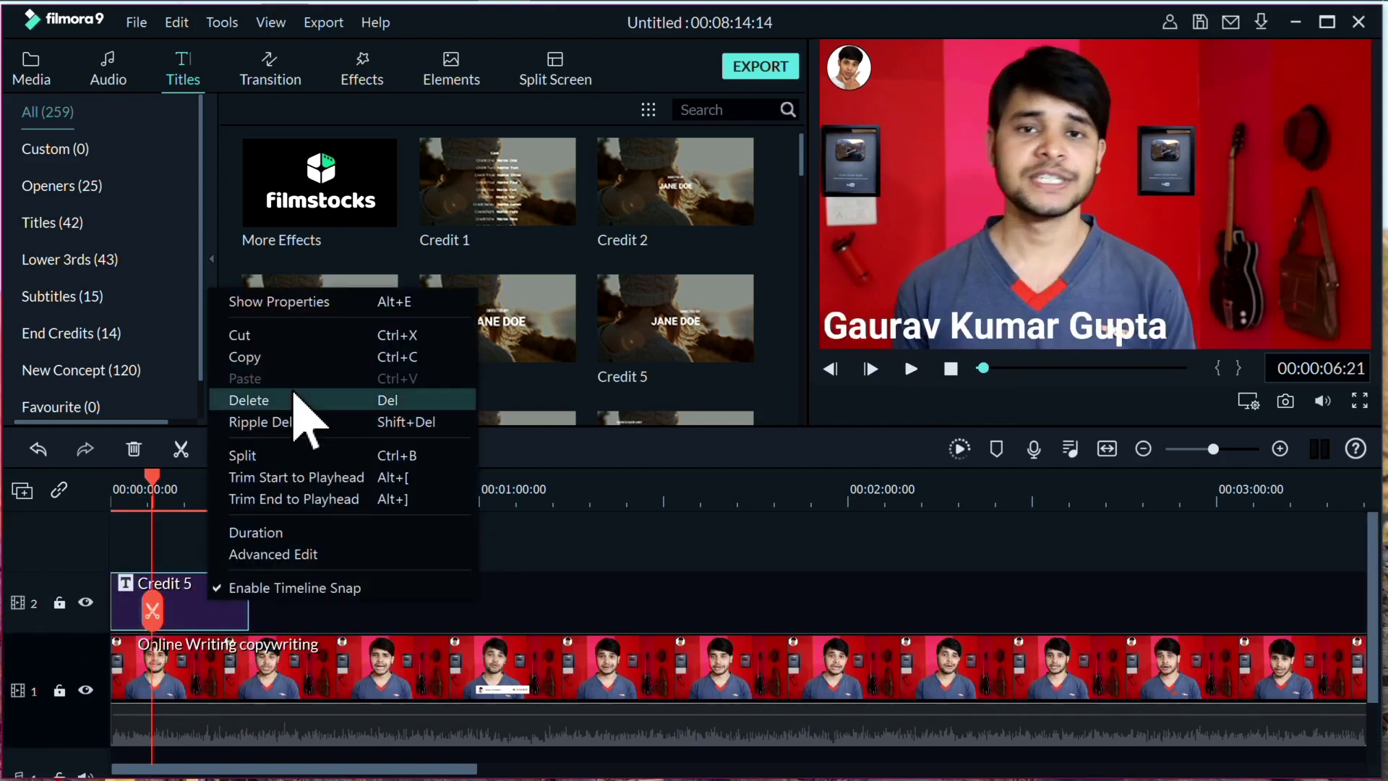
pyautogui.click(578, 607)
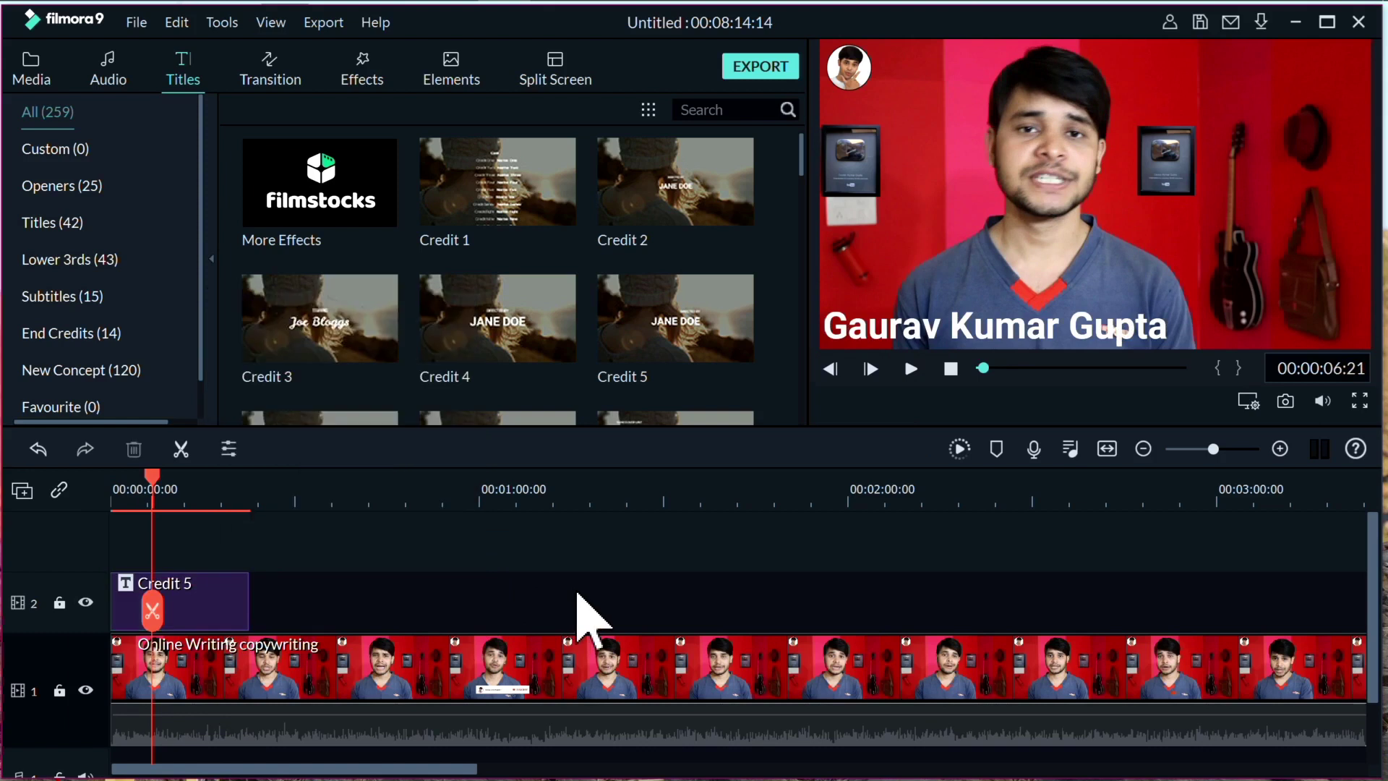
# Step: Browse the transitions library, then play the video and pause at 00:00:06:01
pyautogui.click(278, 75)
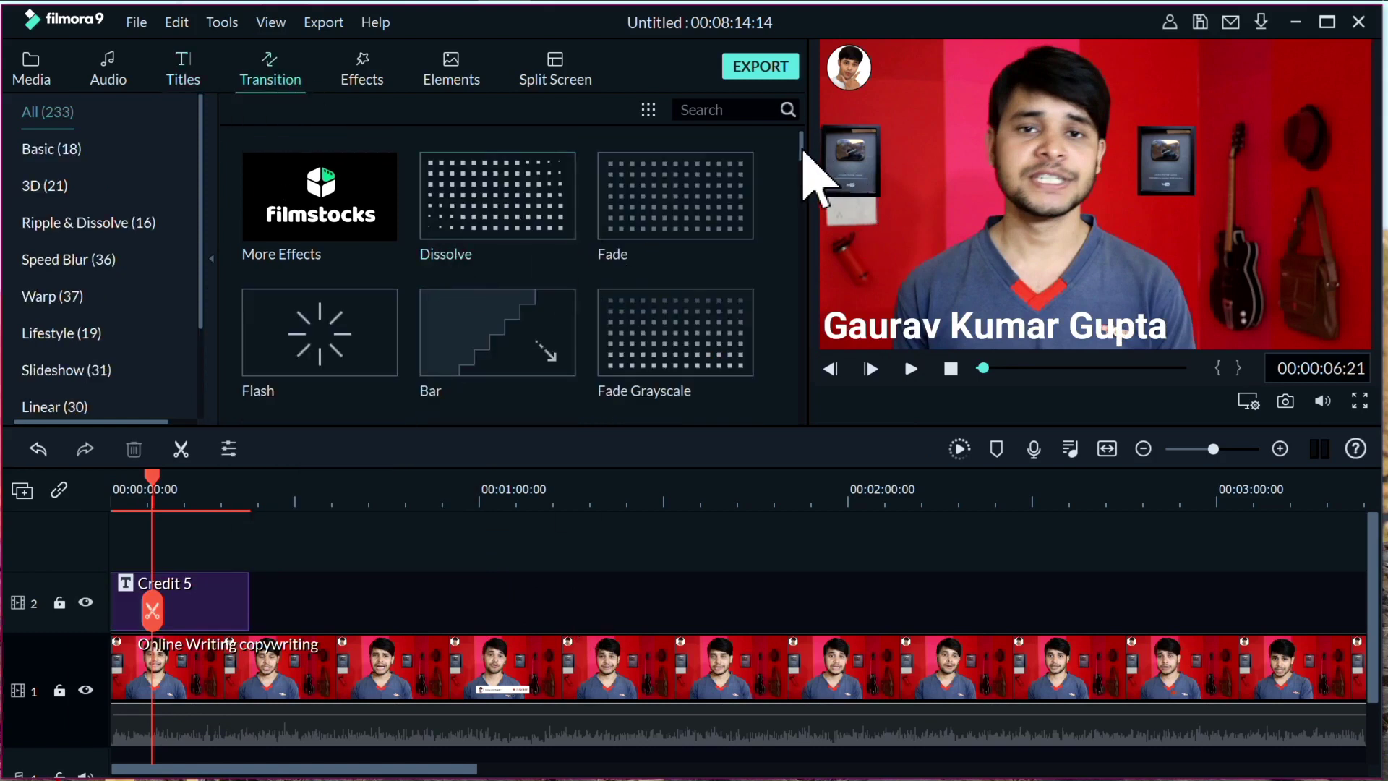
pyautogui.moveTo(804, 153)
pyautogui.mouseDown()
pyautogui.moveTo(795, 426)
pyautogui.moveTo(800, 379)
pyautogui.mouseUp()
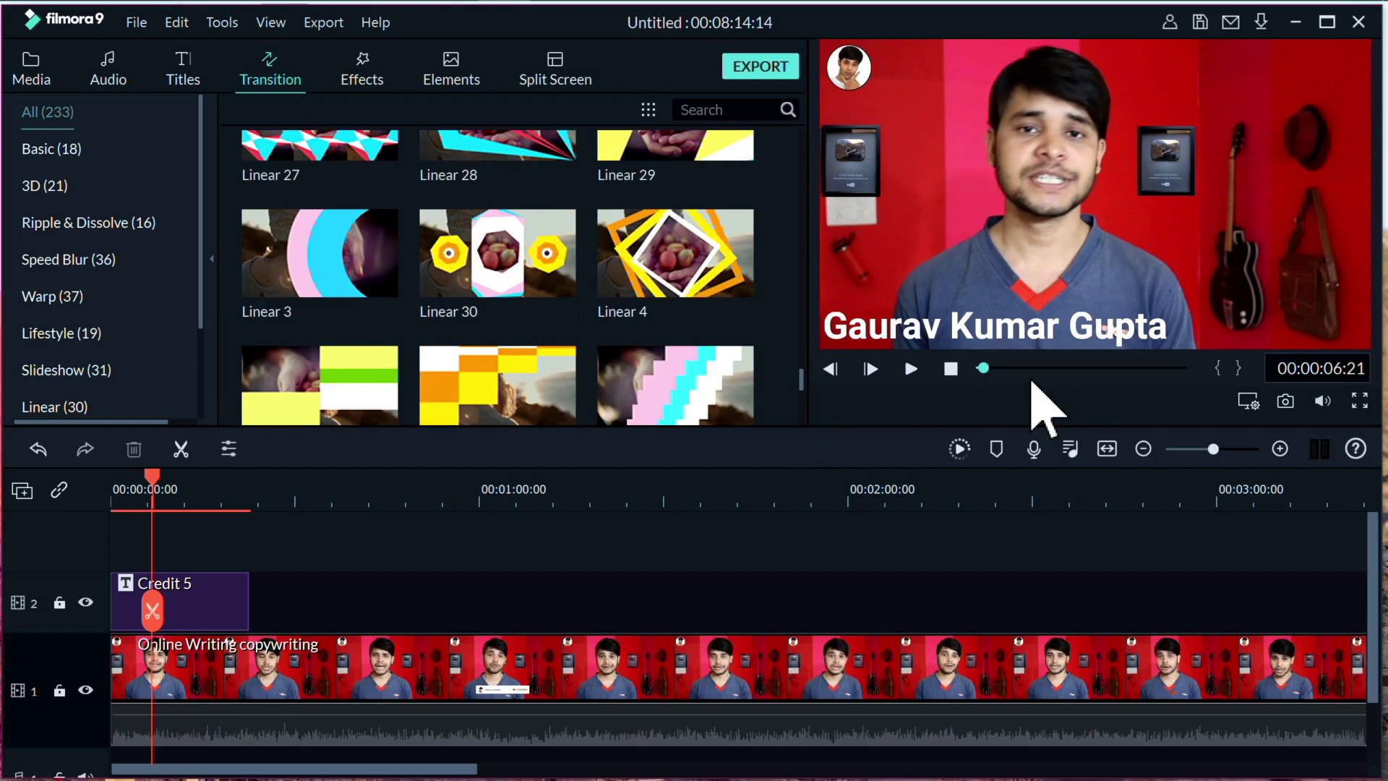
pyautogui.click(911, 368)
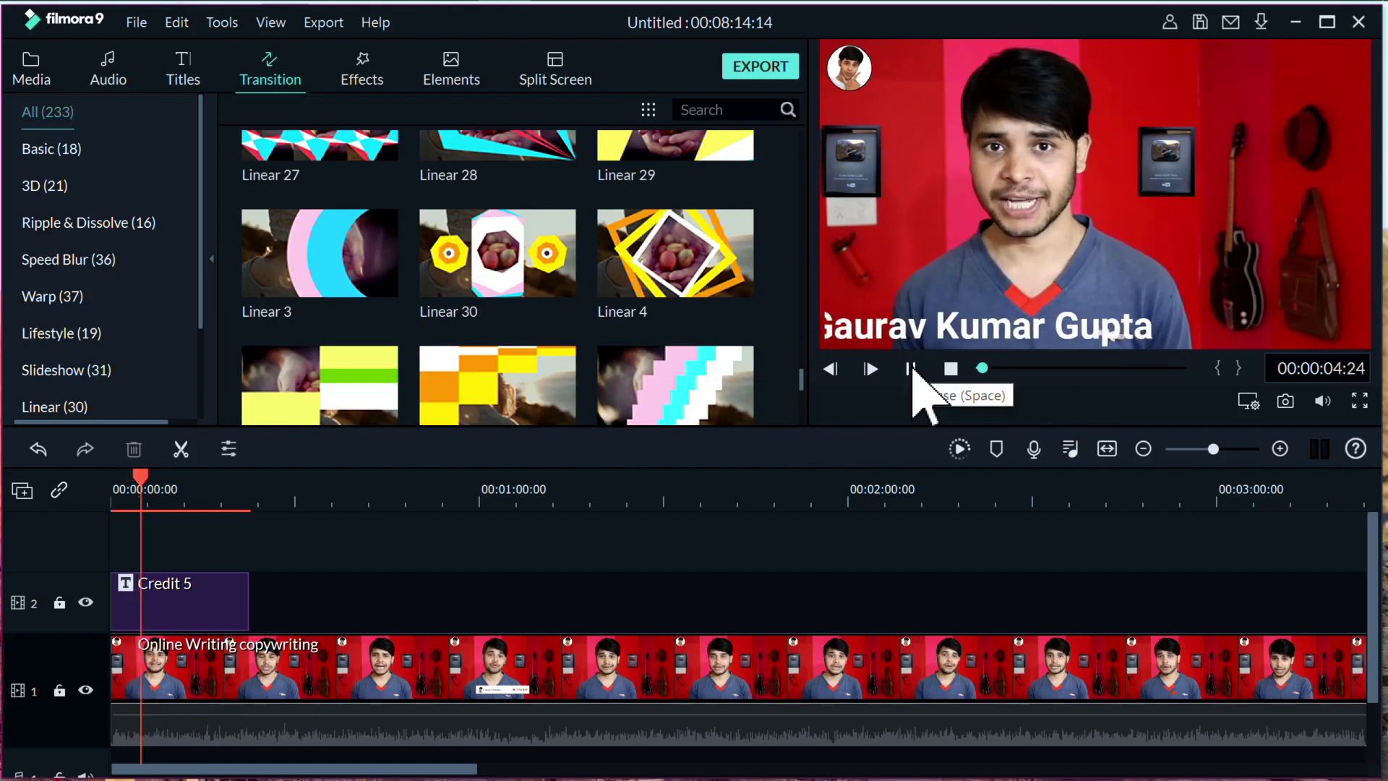
pyautogui.click(911, 370)
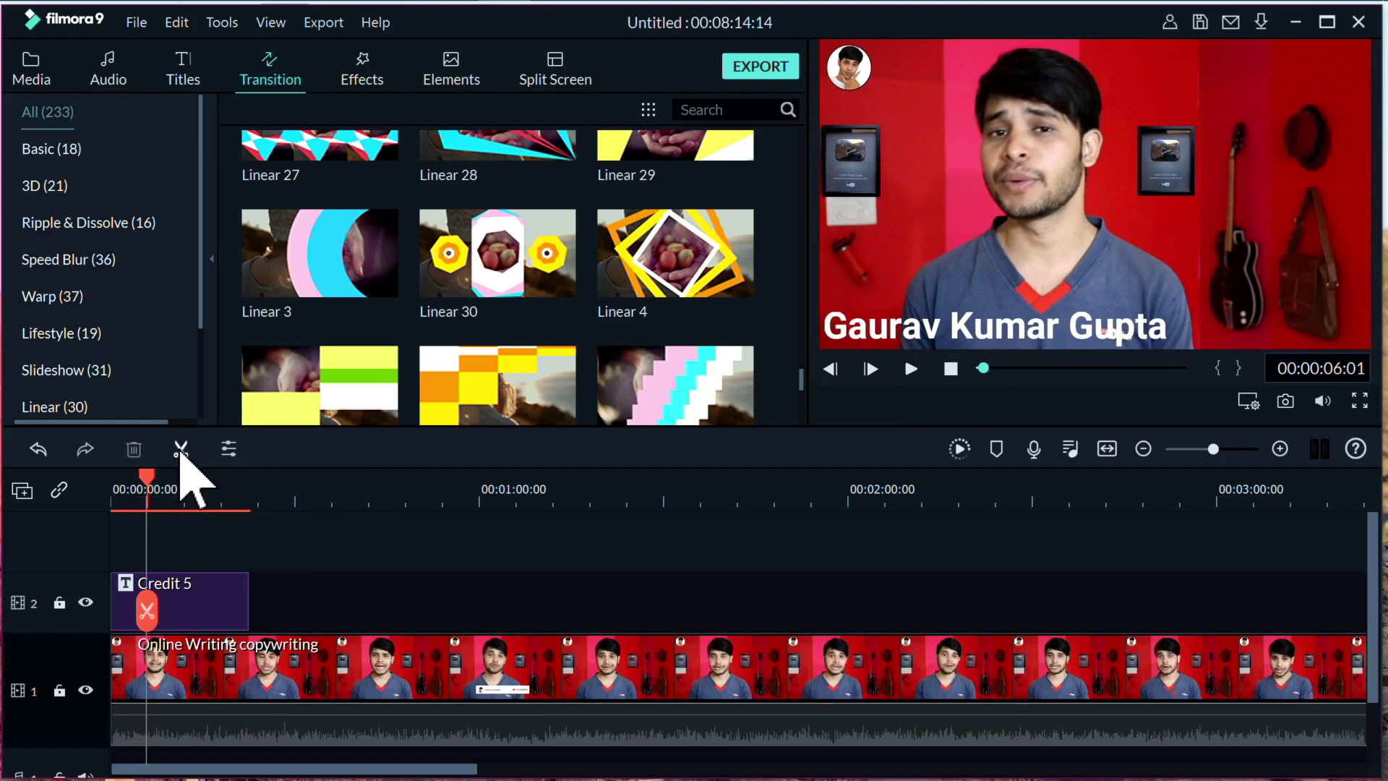
# Step: Split the title and main video at the six-second playhead, then preview from the start
pyautogui.click(180, 450)
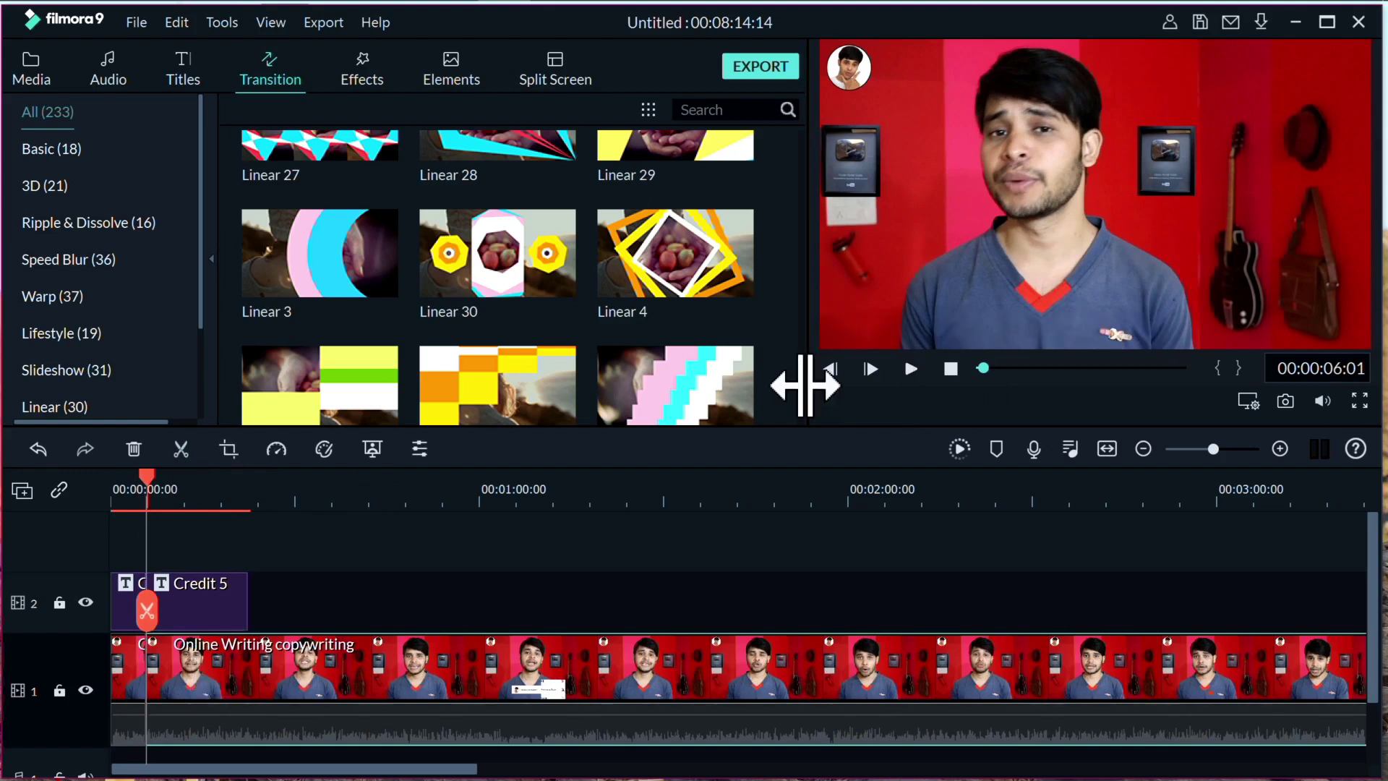
pyautogui.scroll(3, 803, 379)
pyautogui.scroll(1, 802, 376)
pyautogui.scroll(2, 813, 398)
pyautogui.scroll(2, 813, 397)
pyautogui.scroll(1, 813, 398)
pyautogui.scroll(1, 813, 397)
pyautogui.scroll(1, 803, 365)
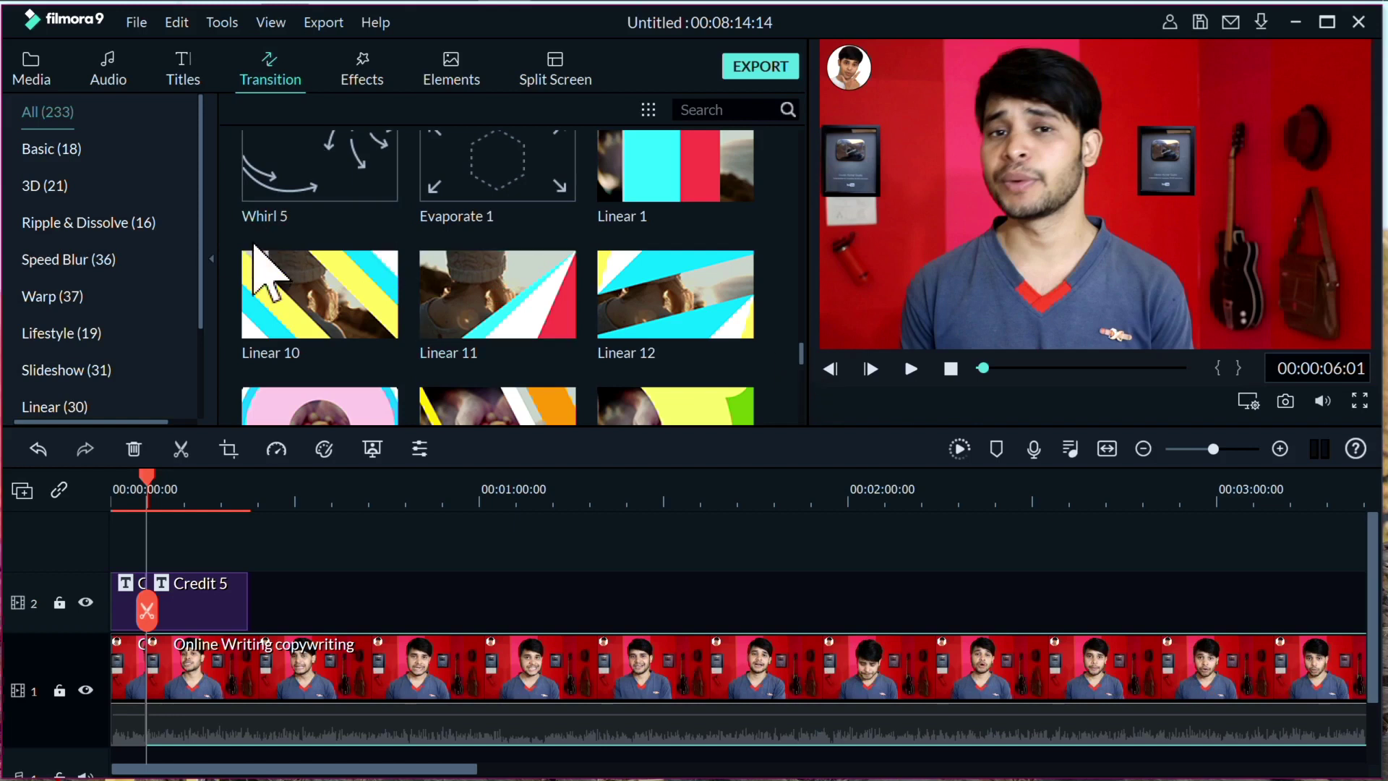
pyautogui.scroll(1, 804, 354)
pyautogui.scroll(1, 805, 358)
pyautogui.scroll(-2, 805, 358)
pyautogui.scroll(-1, 800, 358)
pyautogui.scroll(-2, 803, 365)
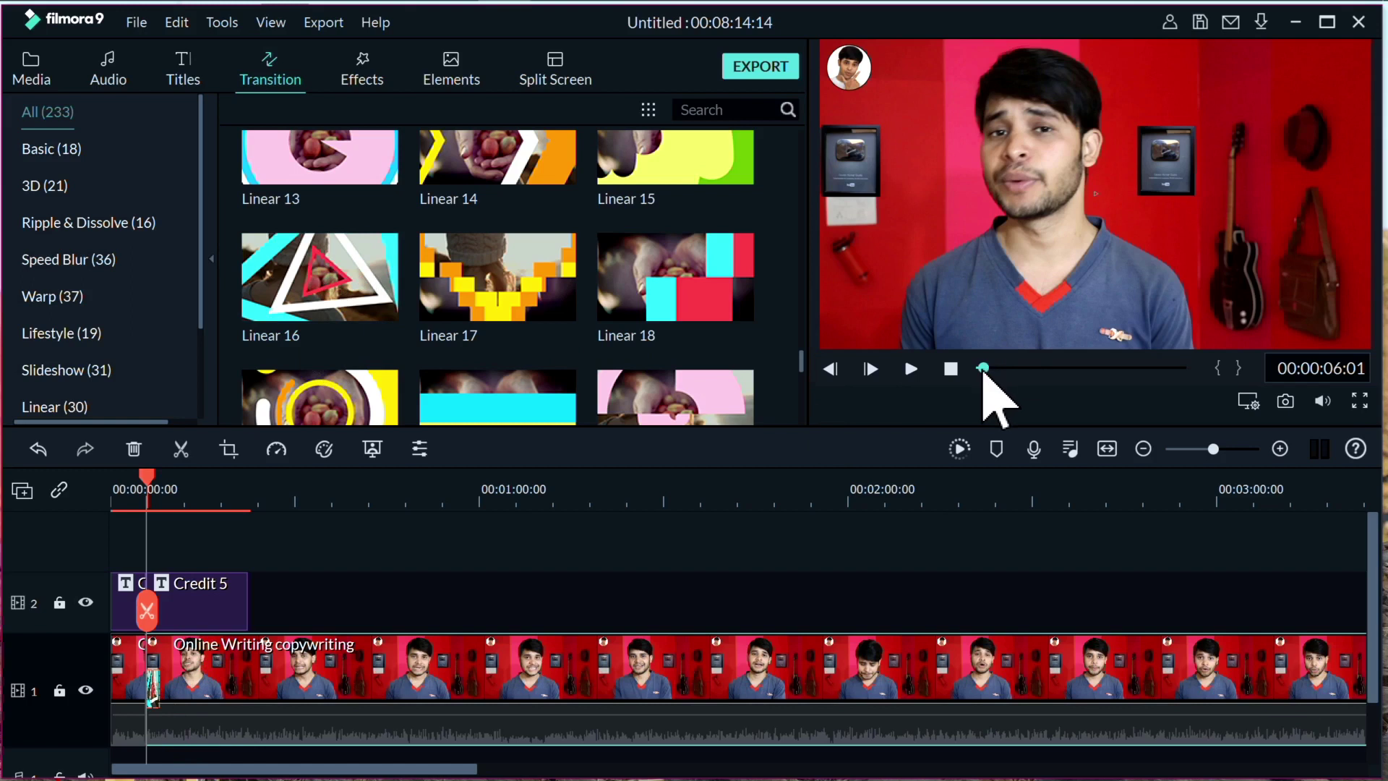
pyautogui.click(951, 368)
pyautogui.click(911, 368)
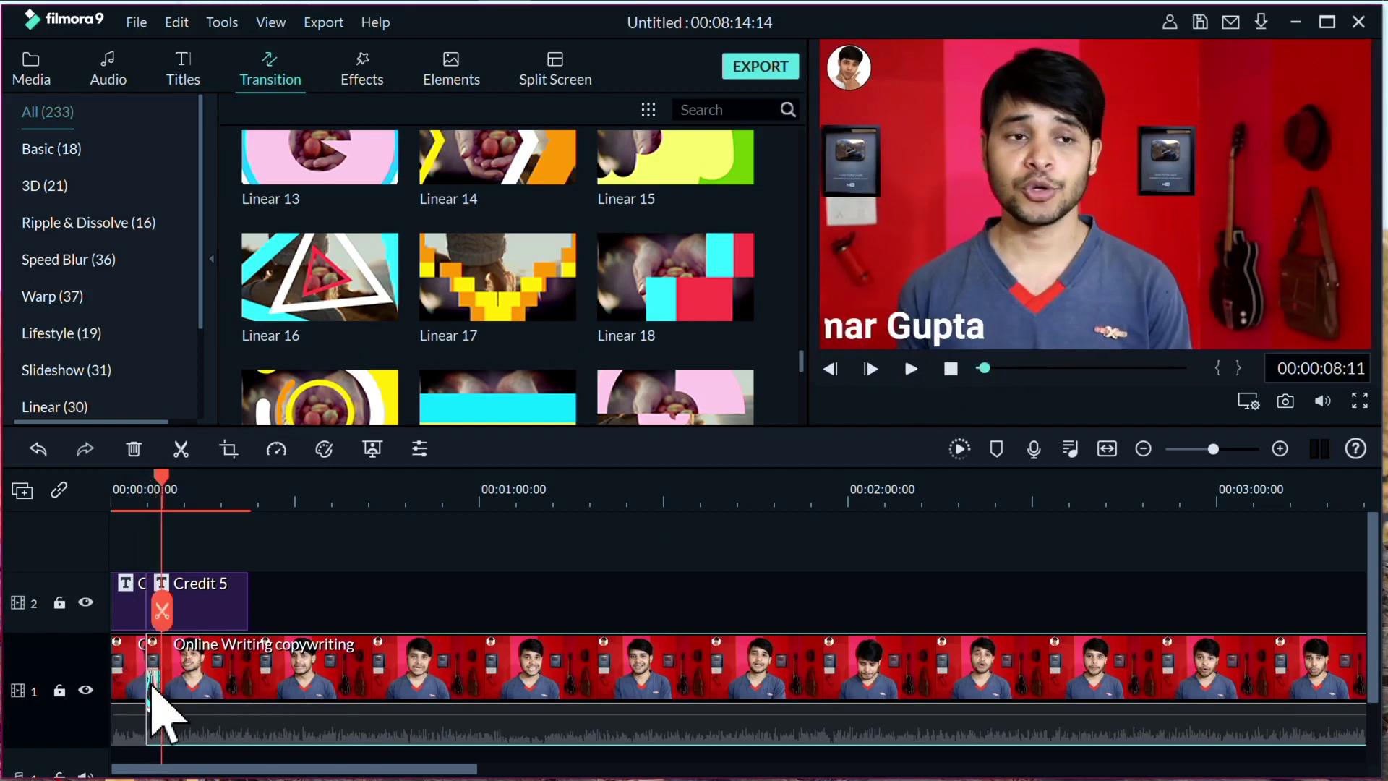
# Step: Replace the test transition at the cut with Linear 1 and preview it
pyautogui.rightClick(150, 688)
pyautogui.click(194, 731)
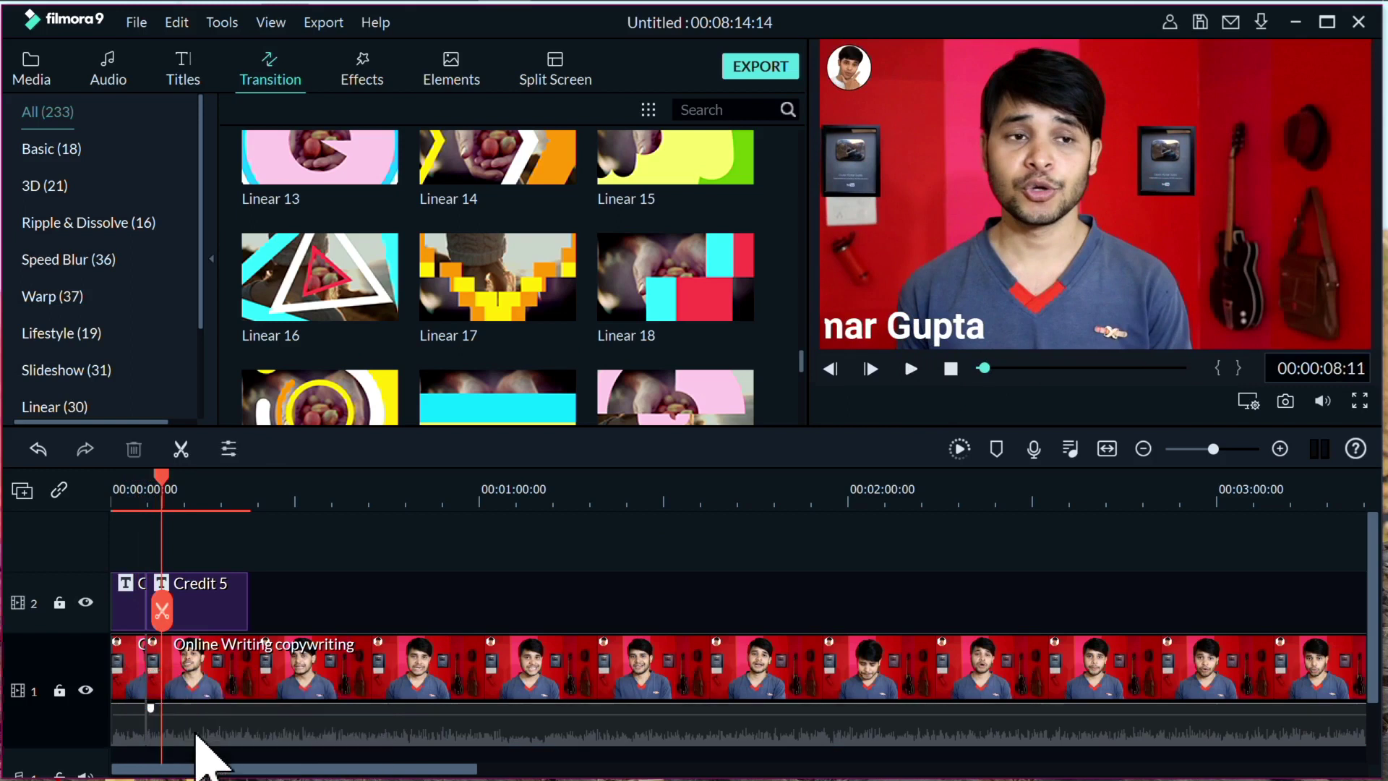
pyautogui.scroll(3, 680, 290)
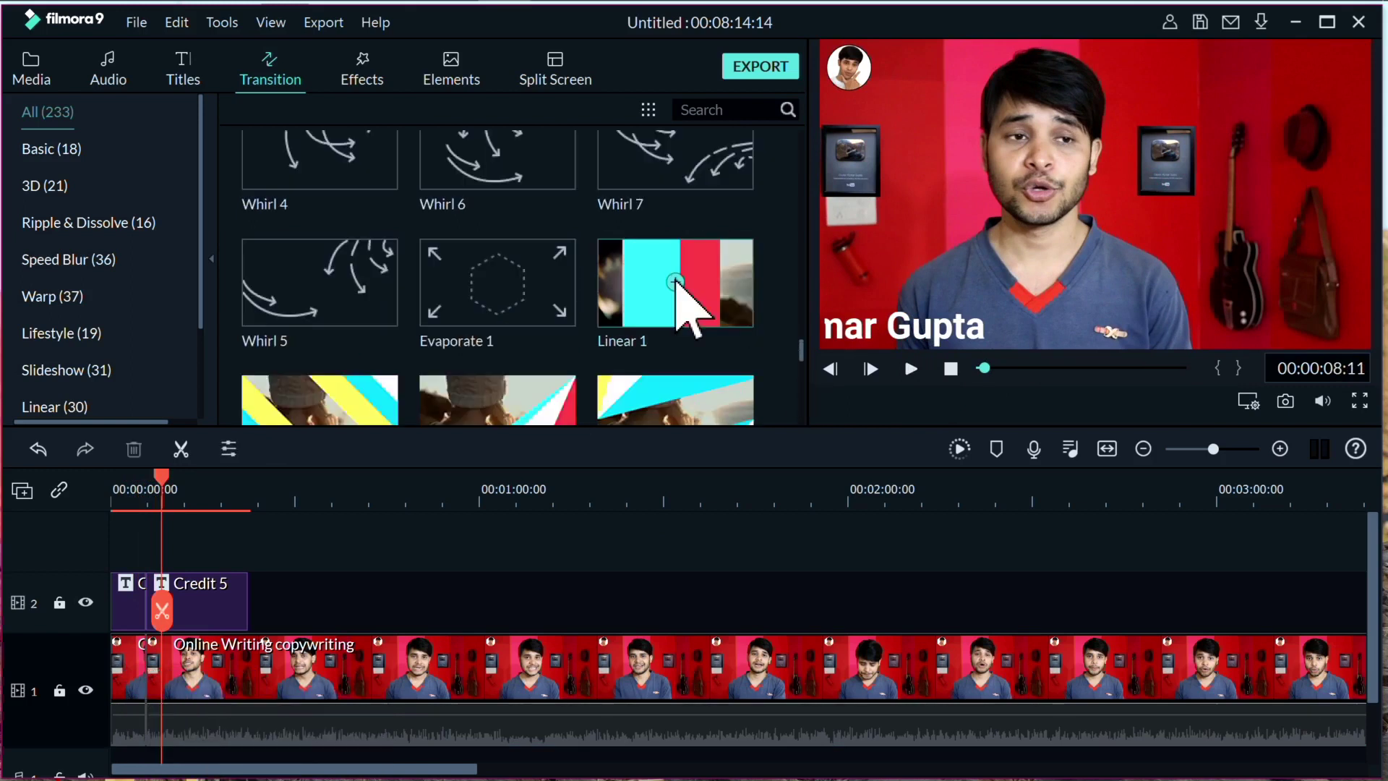
pyautogui.moveTo(751, 292); pyautogui.dragTo(162, 710)
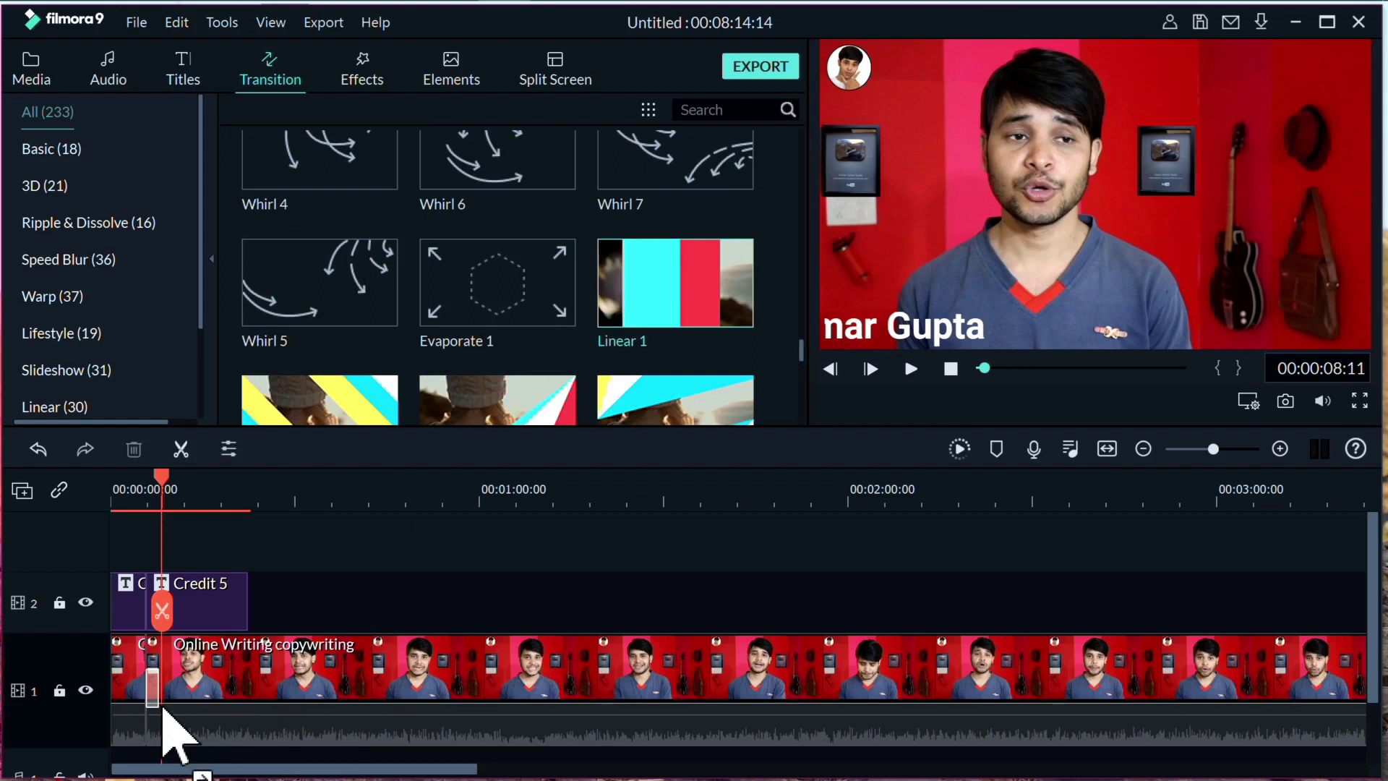
pyautogui.click(982, 368)
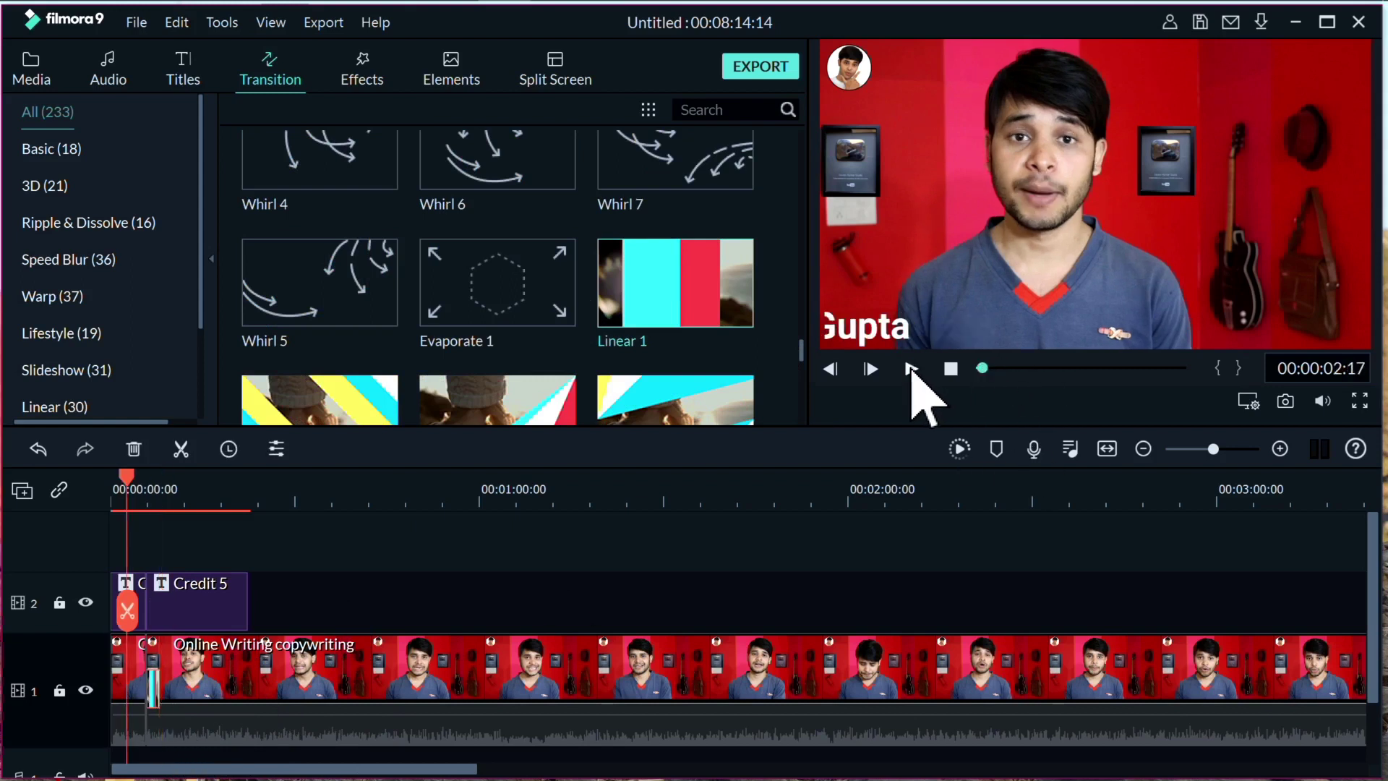
pyautogui.click(910, 367)
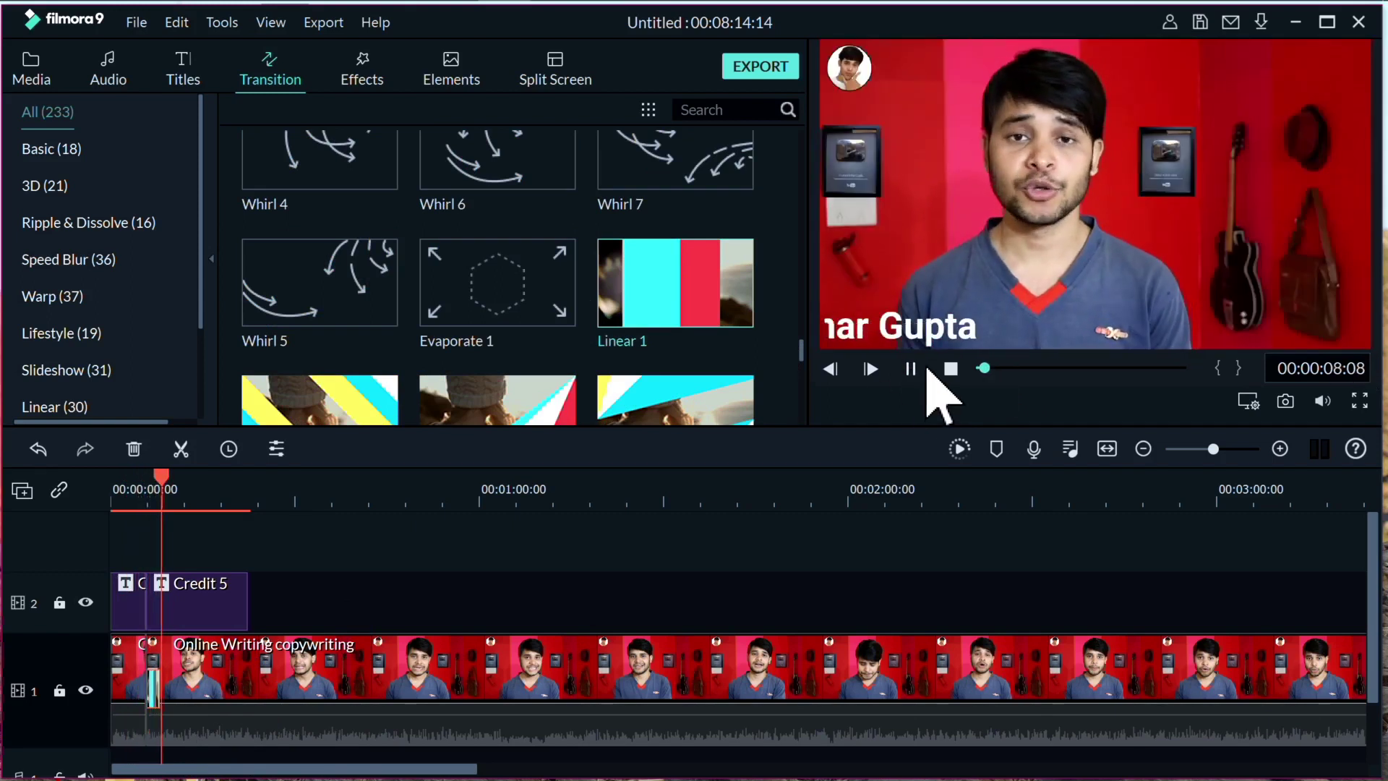
pyautogui.click(363, 74)
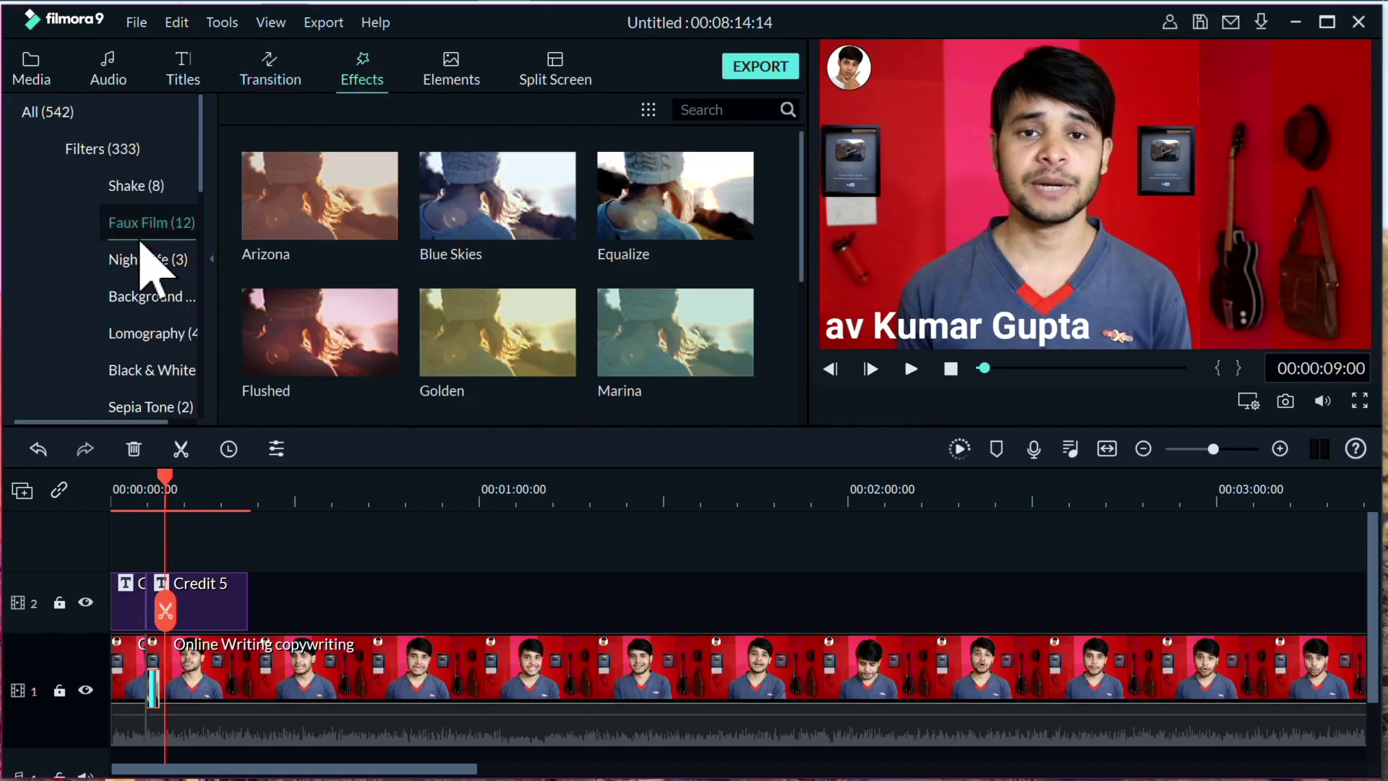
# Step: Delete the transition, the Credit 5 title clip and the leftover track-2 clip
pyautogui.click(145, 186)
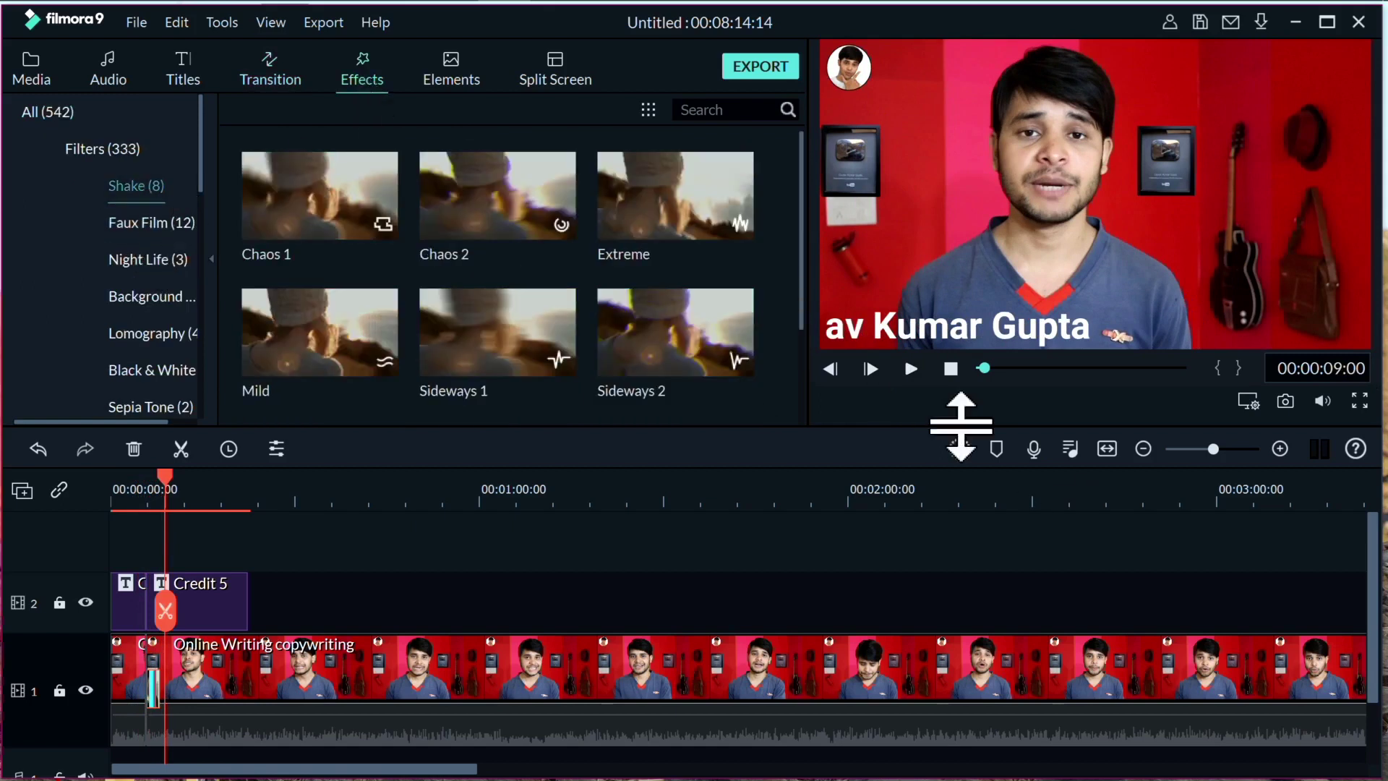
pyautogui.rightClick(156, 688)
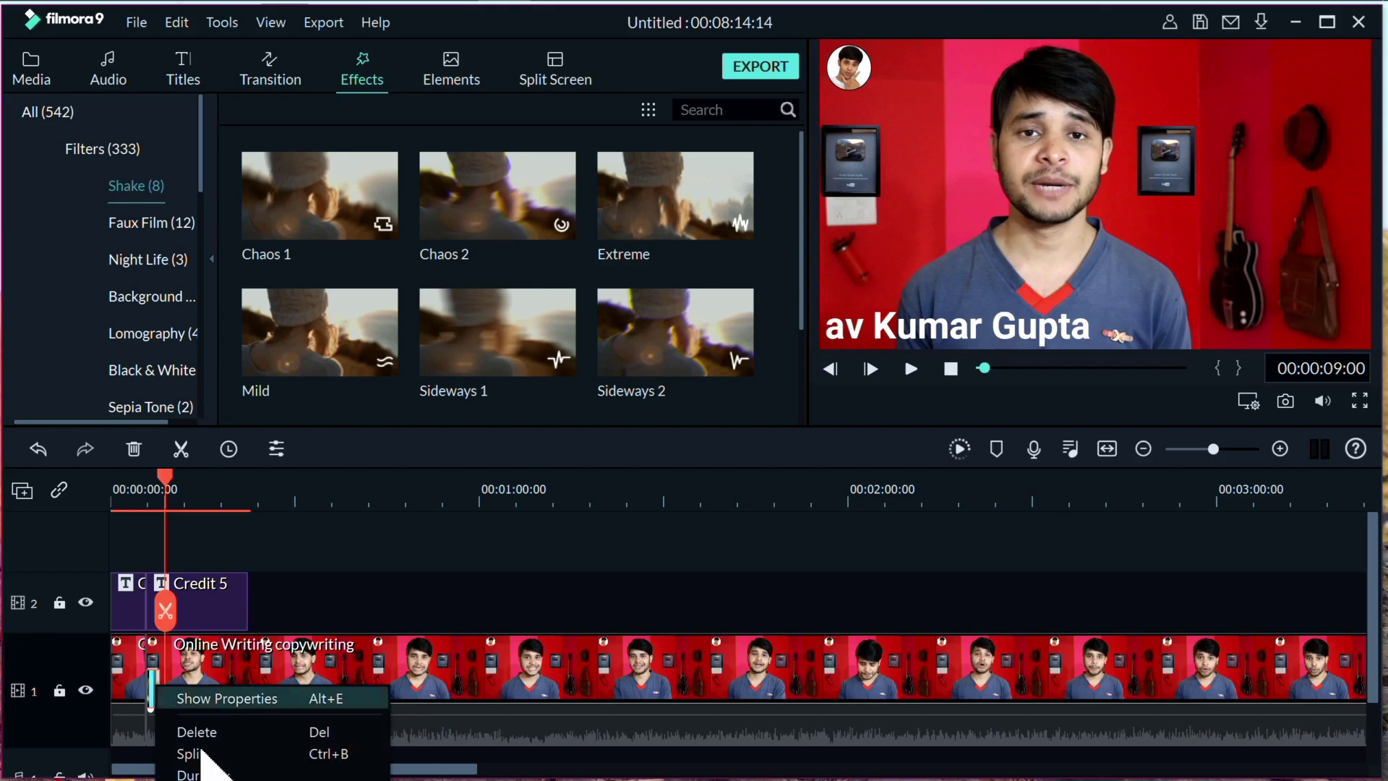
pyautogui.click(202, 735)
pyautogui.click(203, 607)
pyautogui.rightClick(199, 602)
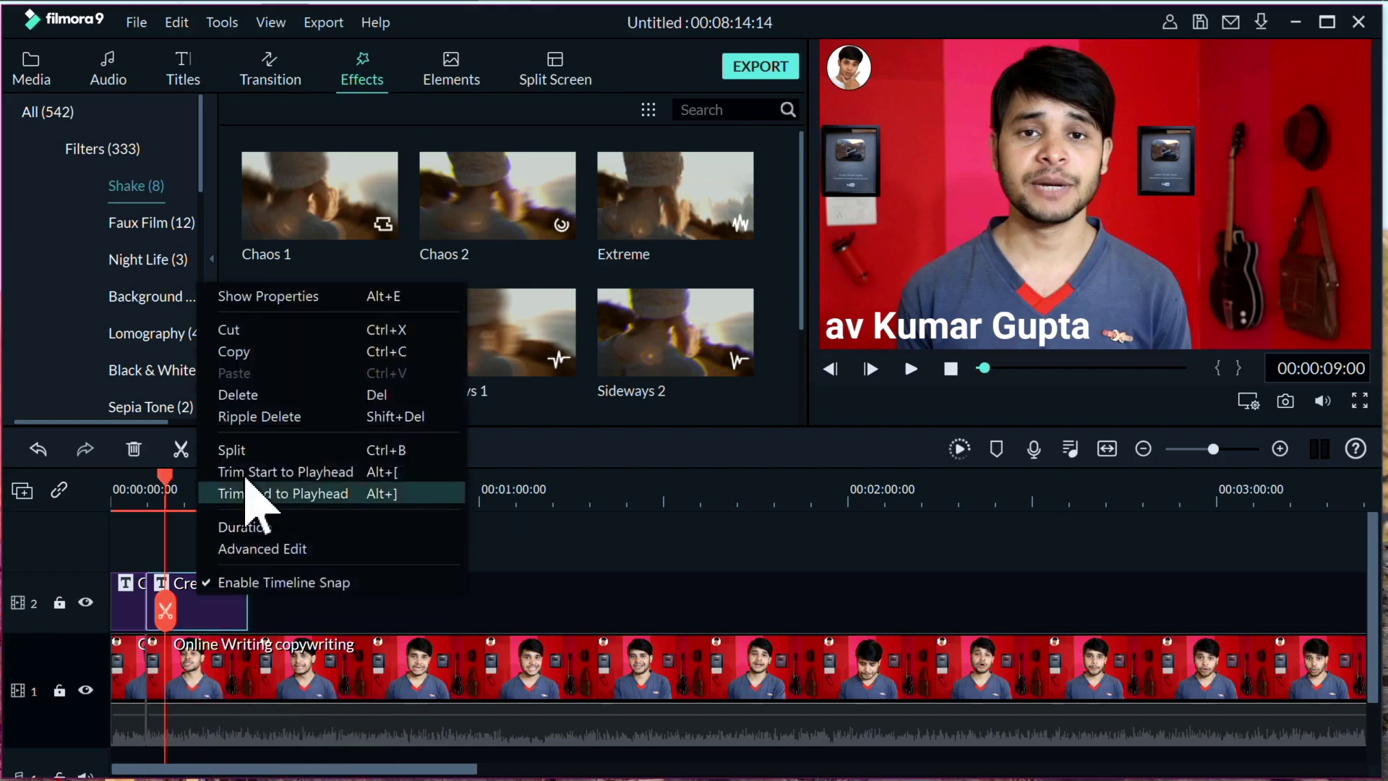
pyautogui.click(262, 398)
pyautogui.rightClick(128, 590)
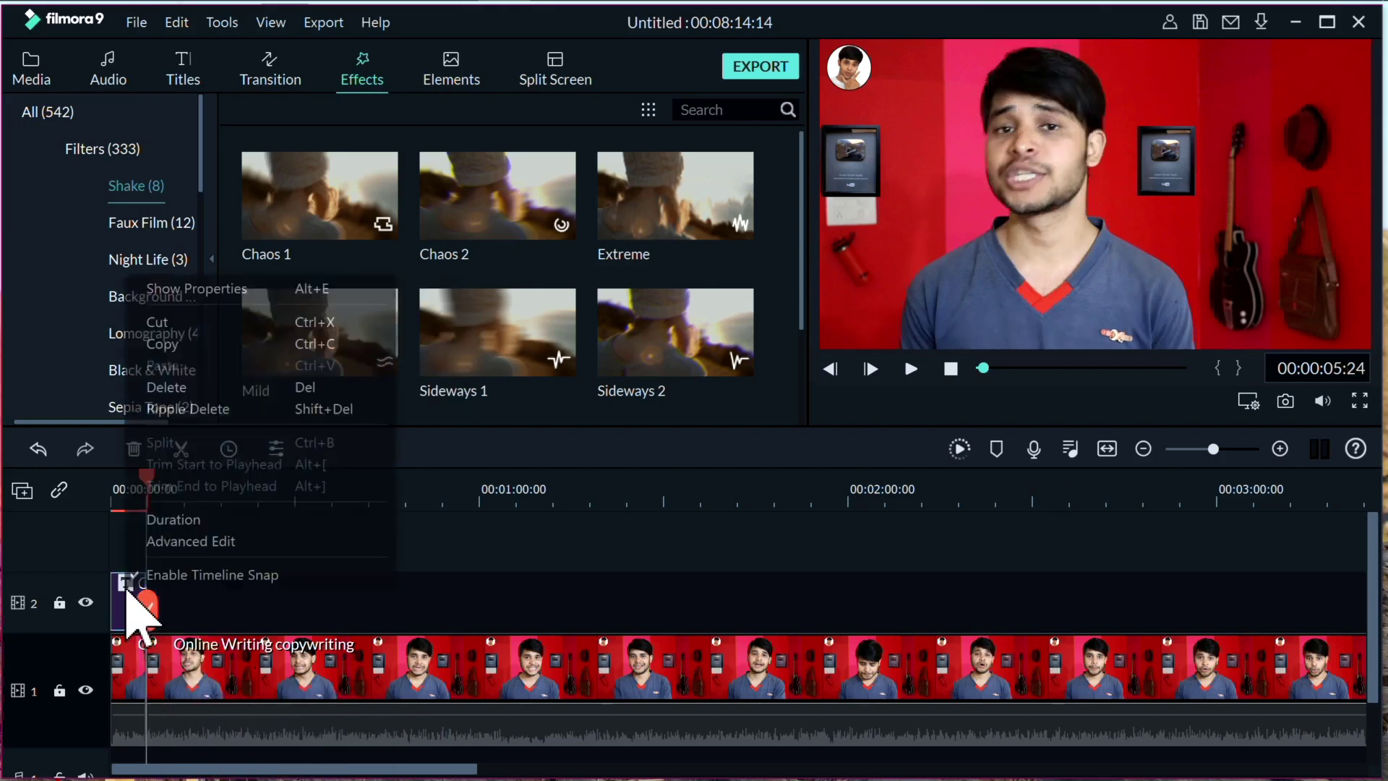
pyautogui.click(190, 383)
# Step: Add the Chaos 1 shake filter and preview it from the start
pyautogui.click(320, 196)
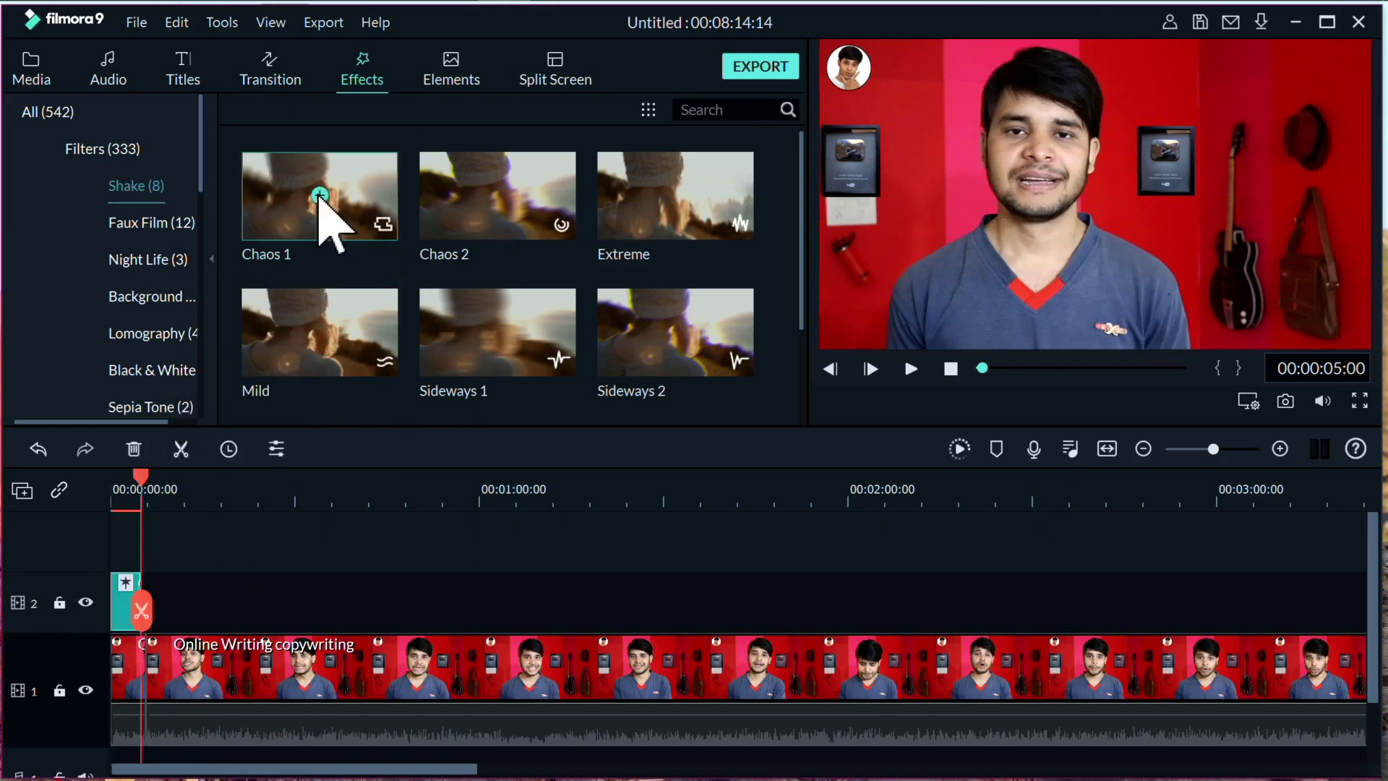
pyautogui.moveTo(140, 475); pyautogui.dragTo(81, 480)
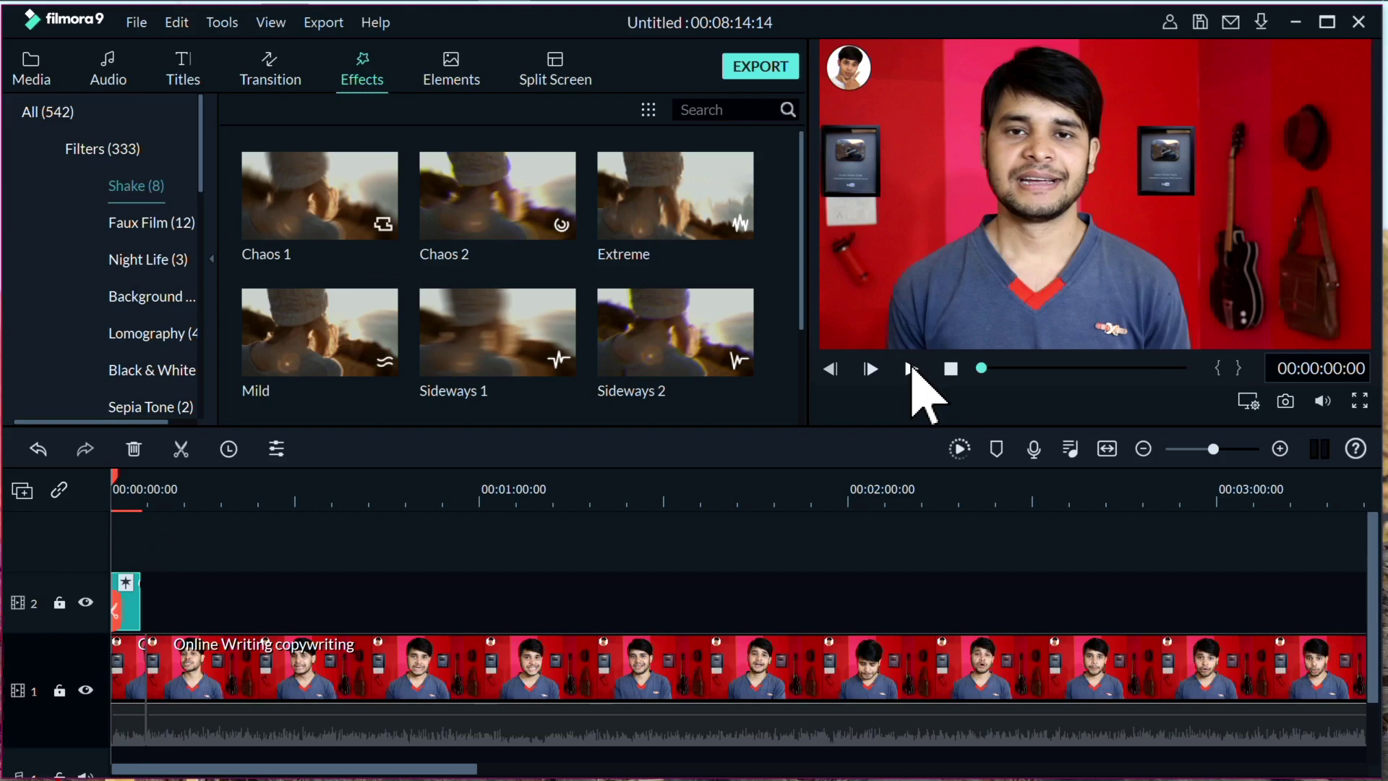
pyautogui.click(912, 370)
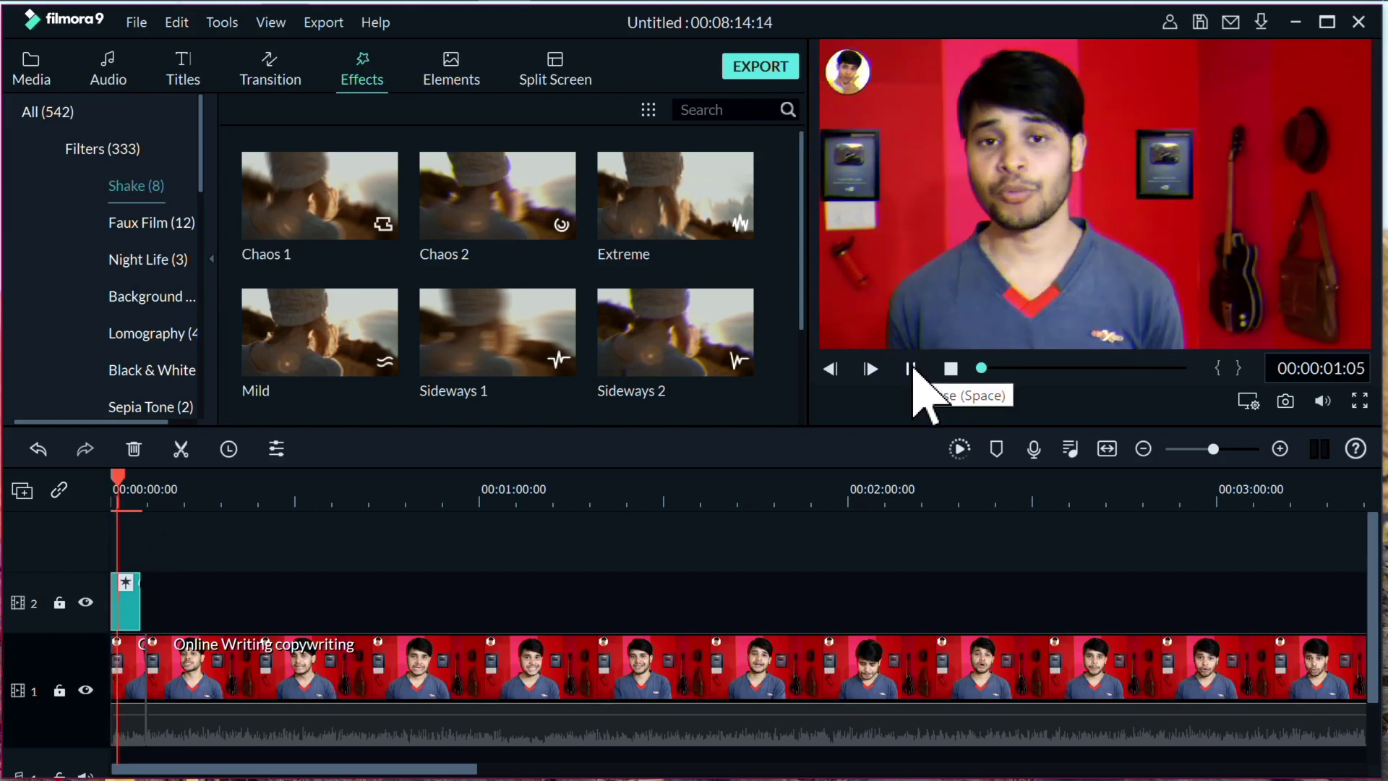
pyautogui.click(912, 370)
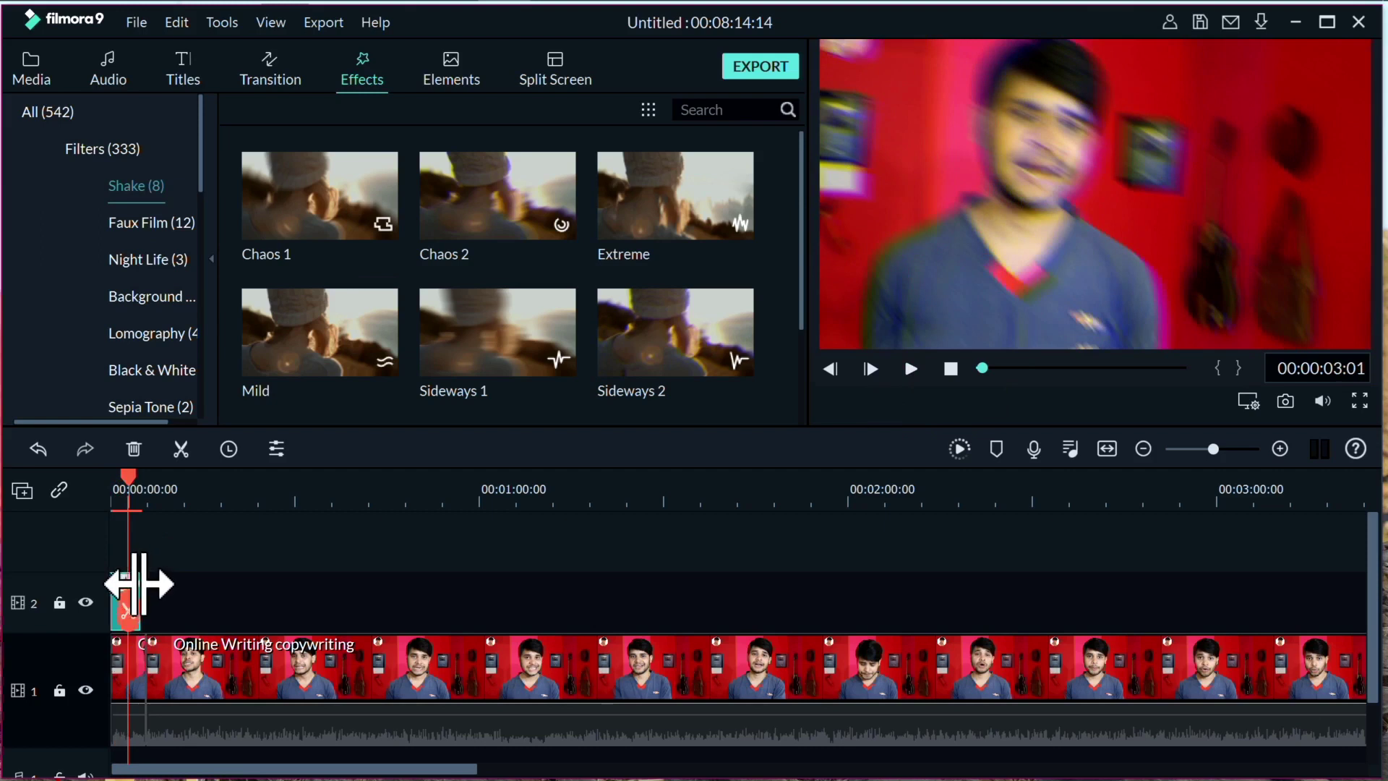
pyautogui.scroll(-4, 806, 325)
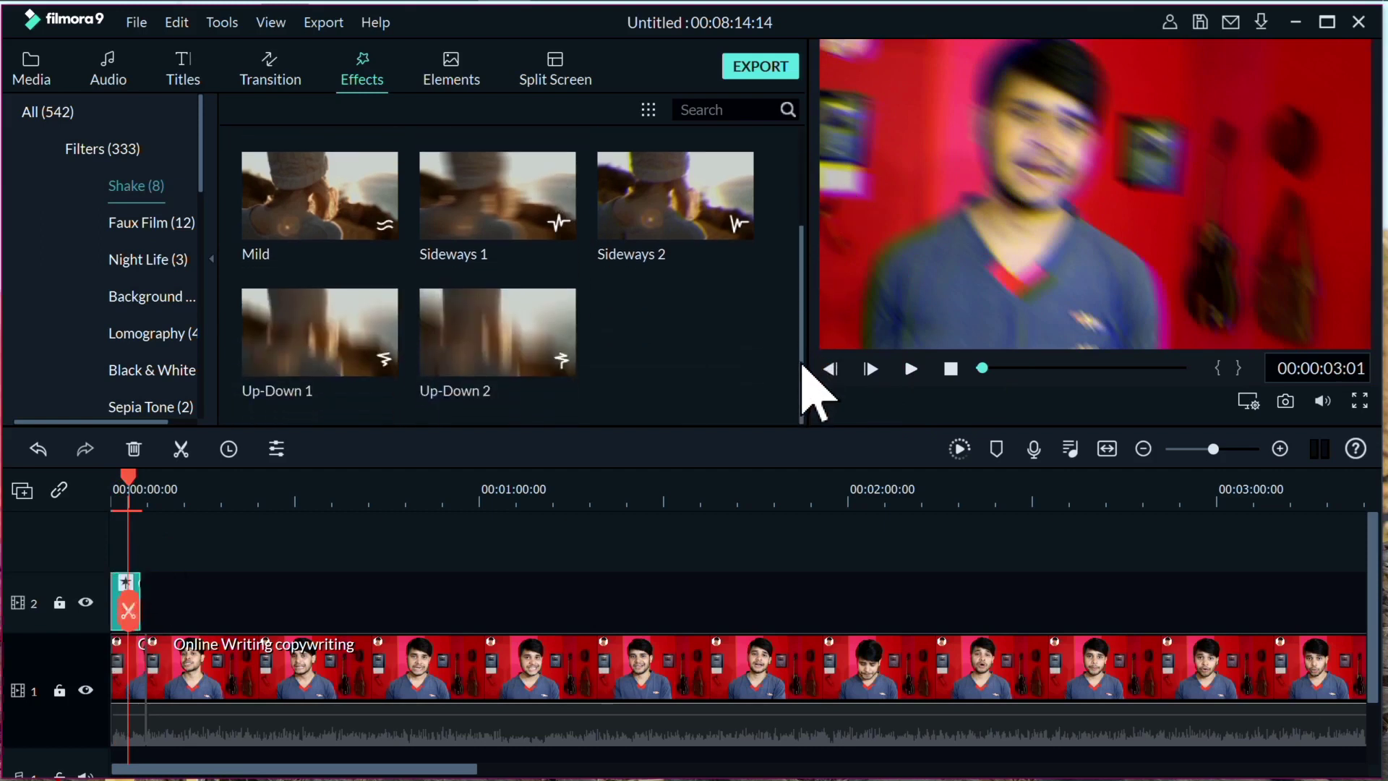
pyautogui.scroll(4, 542, 294)
# Step: Try the Night Life Bright Lights filter, then delete both Bright Lights and Chaos 1
pyautogui.click(165, 231)
pyautogui.click(165, 259)
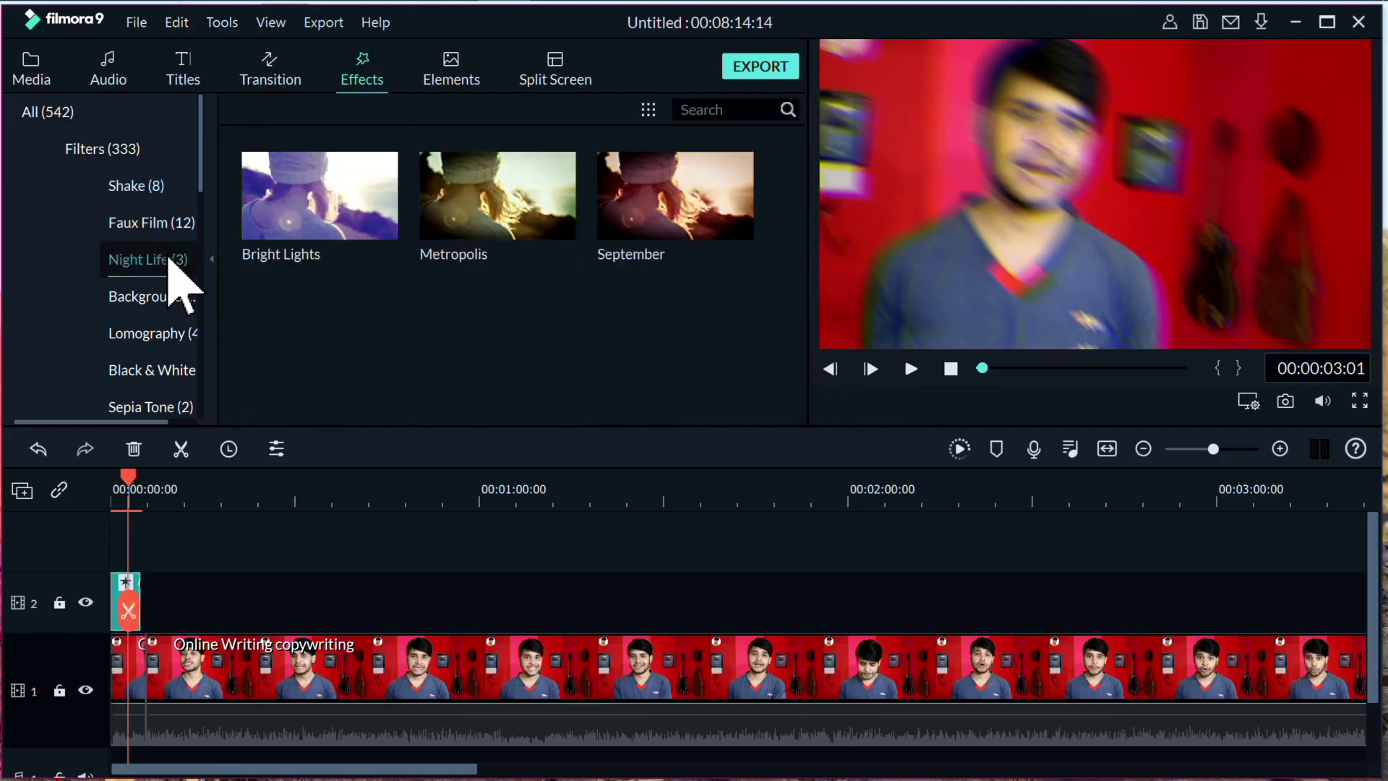
pyautogui.click(320, 195)
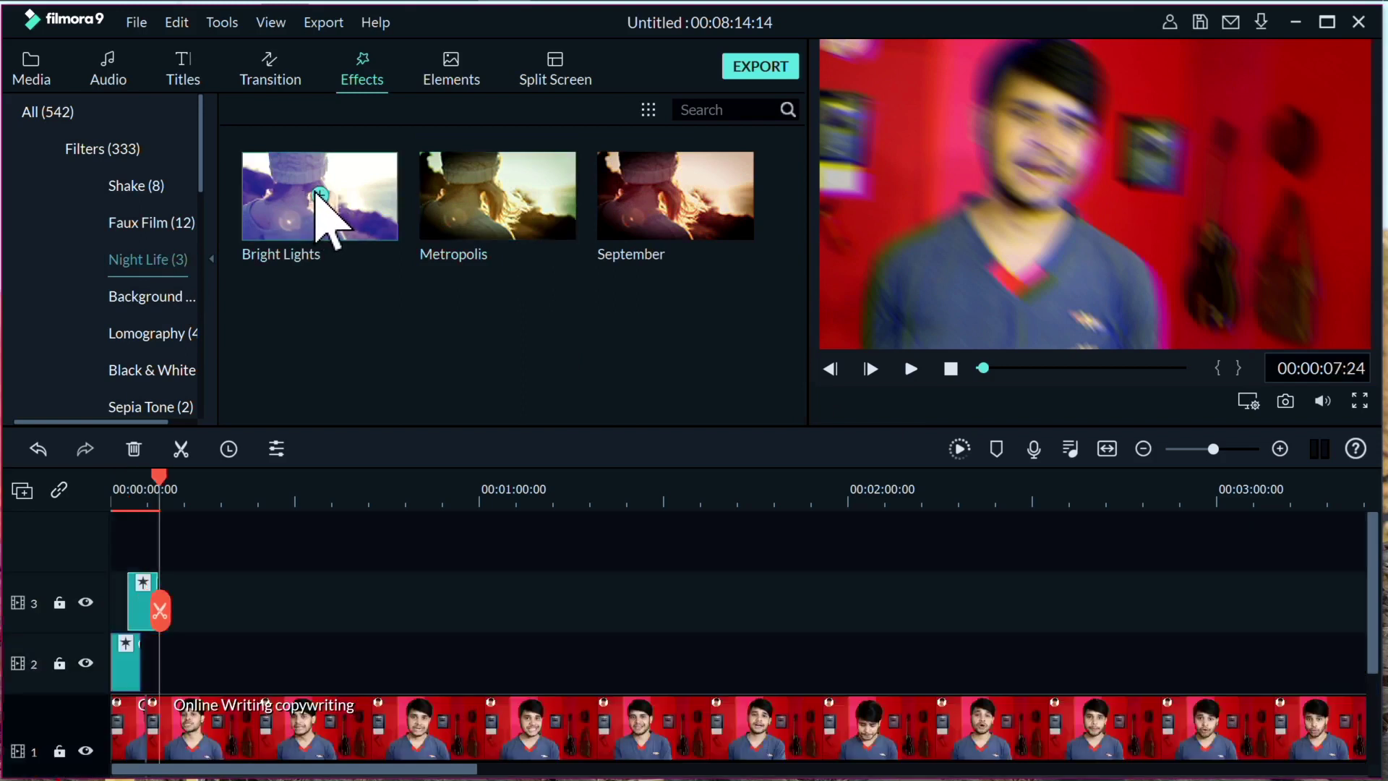
pyautogui.moveTo(137, 480)
pyautogui.mouseDown()
pyautogui.moveTo(154, 482)
pyautogui.moveTo(150, 467)
pyautogui.mouseUp()
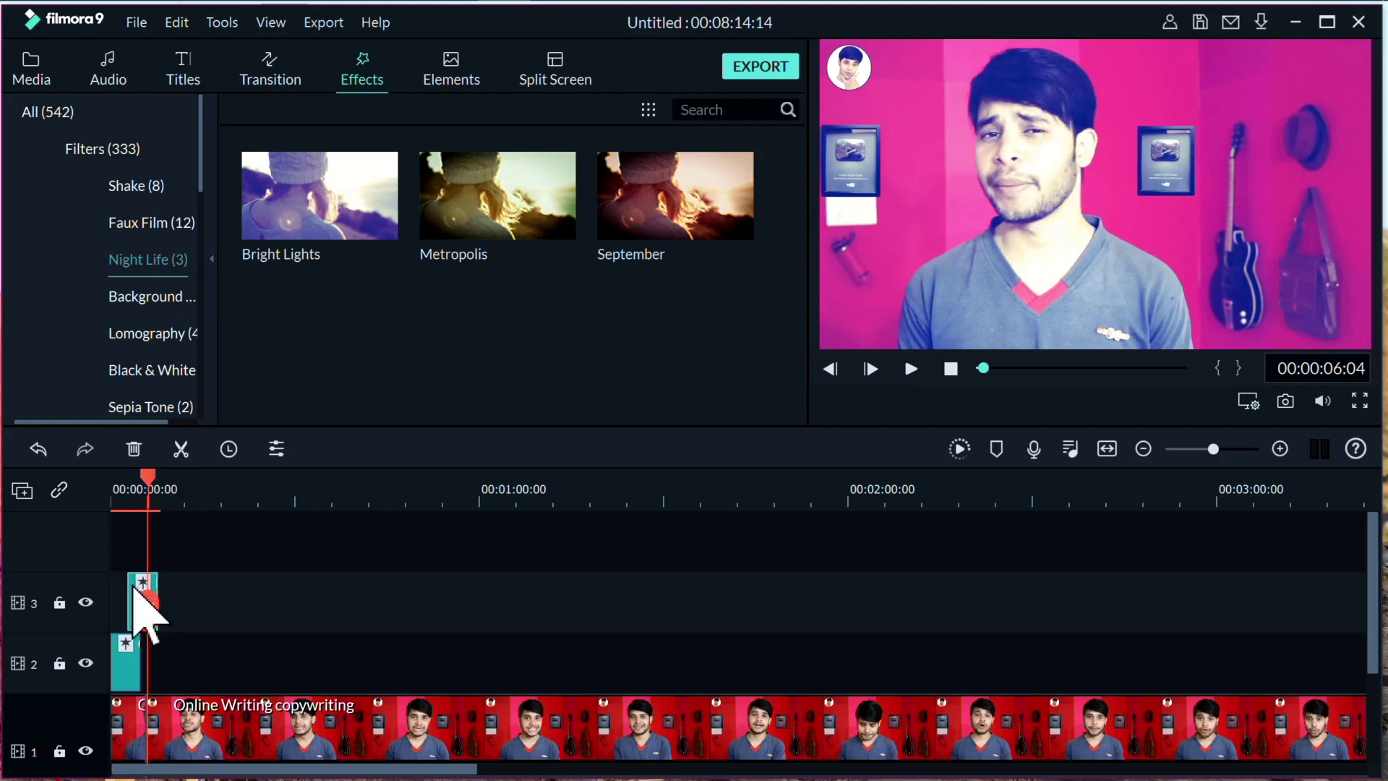
pyautogui.rightClick(142, 606)
pyautogui.click(173, 404)
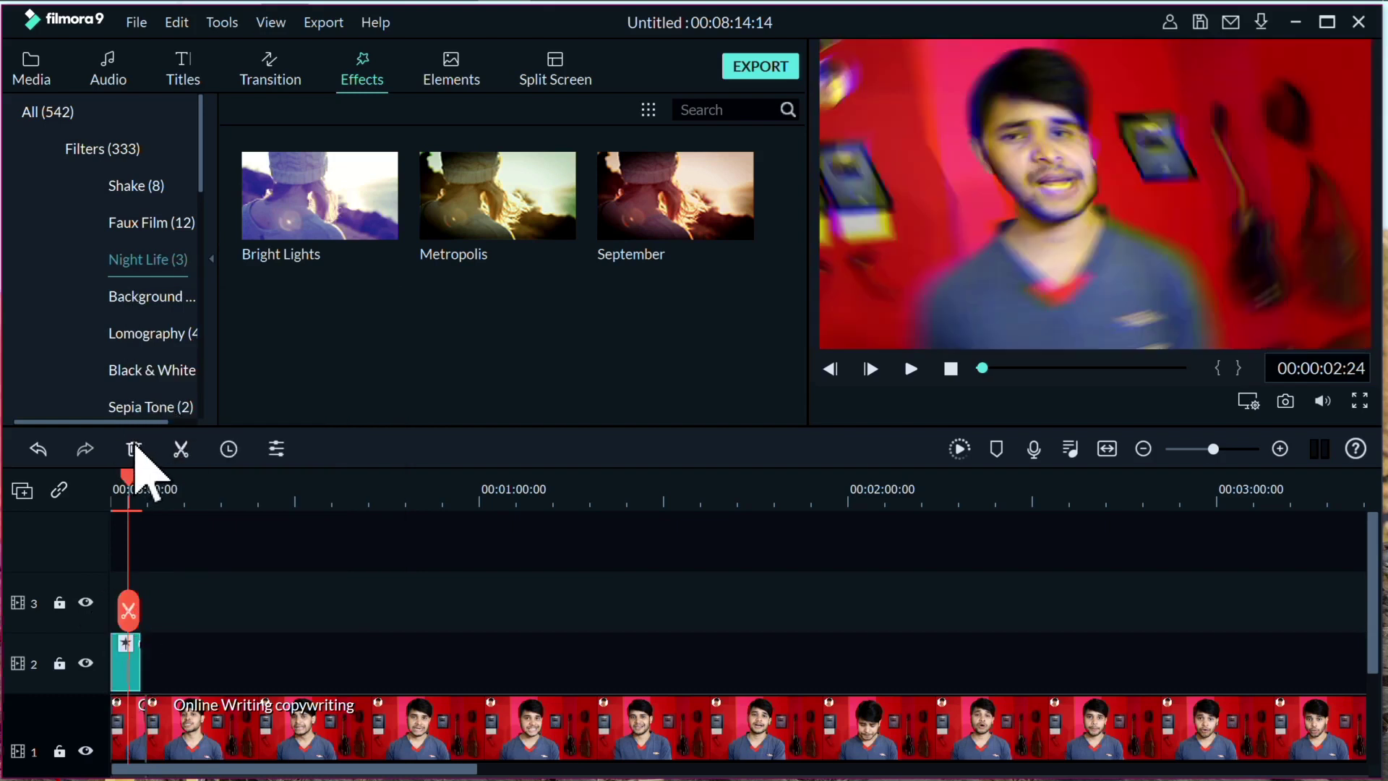
pyautogui.click(134, 449)
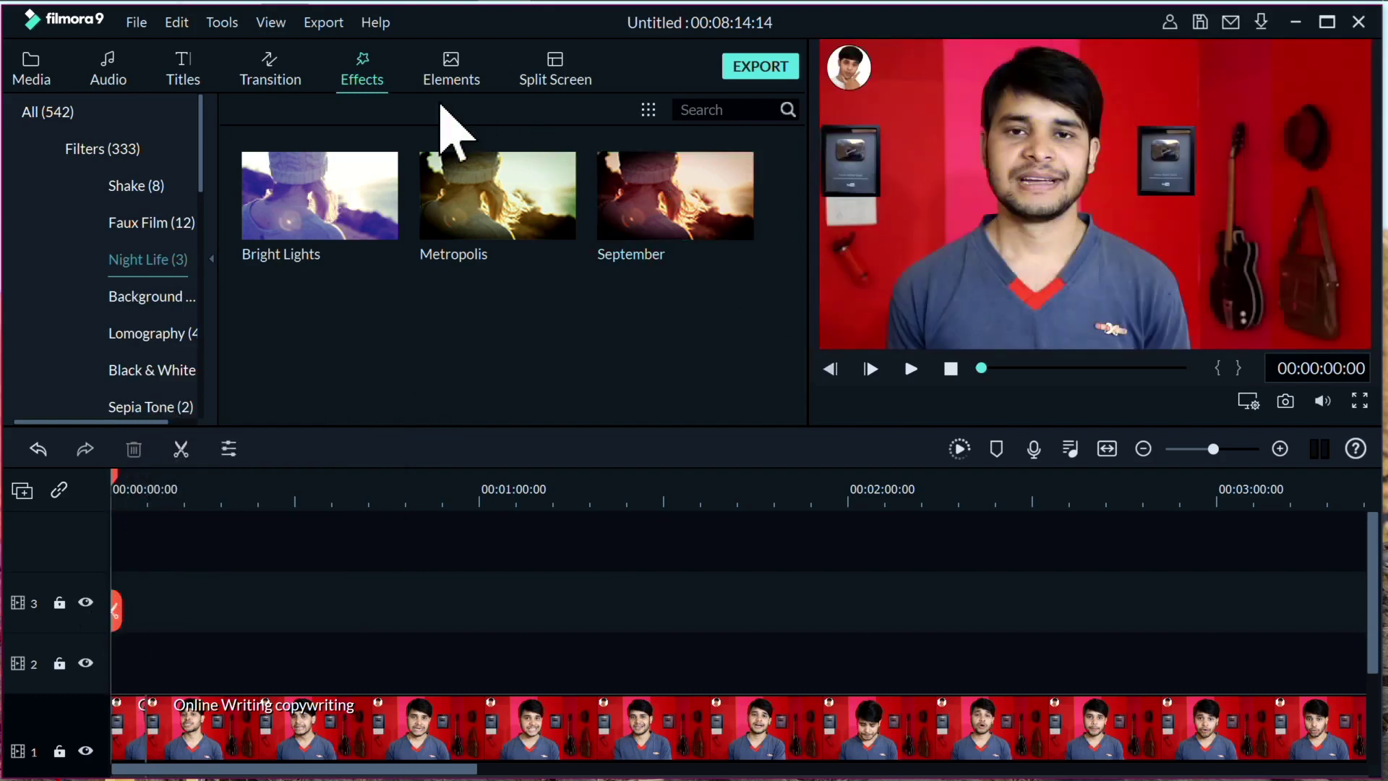
# Step: Add the Love 2 heart element and shrink it into the video's lower-left corner
pyautogui.click(452, 70)
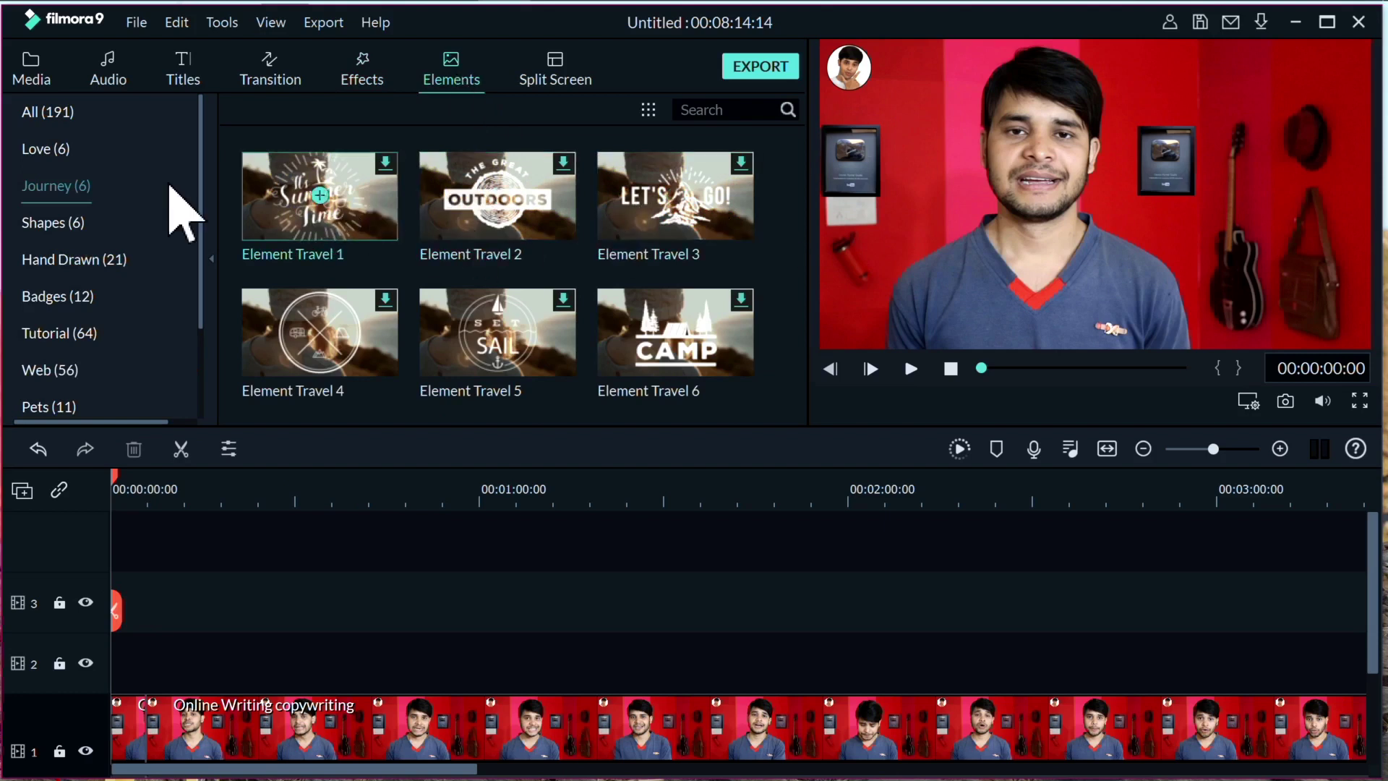
pyautogui.click(47, 149)
pyautogui.click(497, 195)
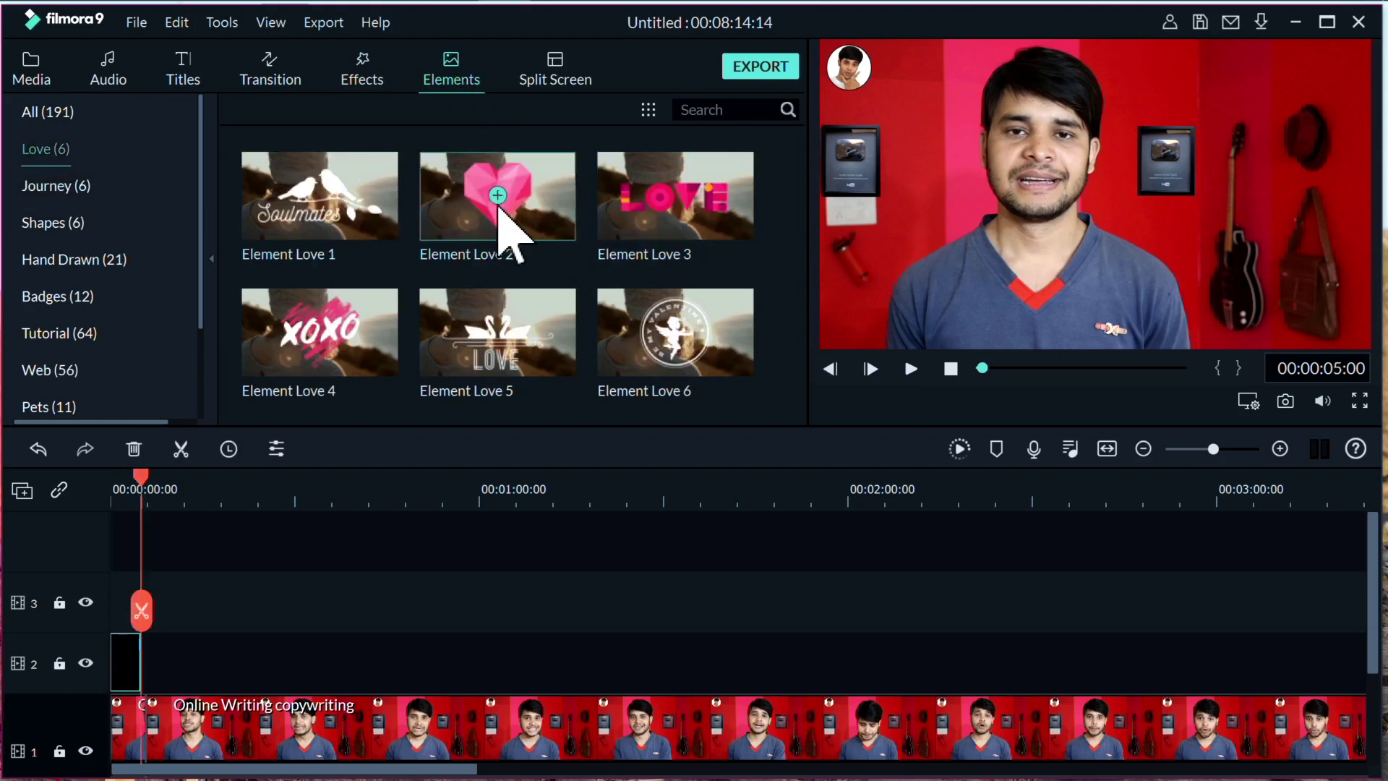
pyautogui.moveTo(142, 480); pyautogui.dragTo(85, 480)
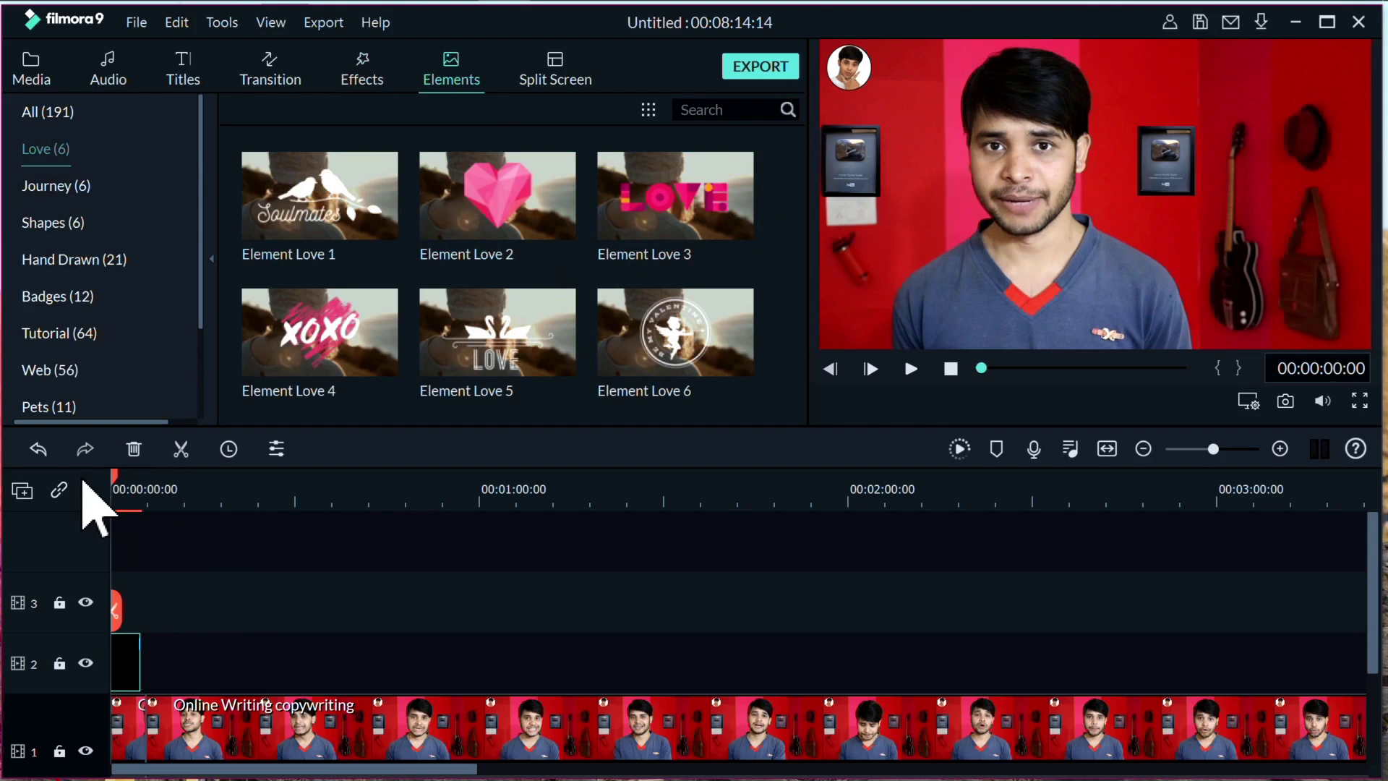
pyautogui.click(912, 370)
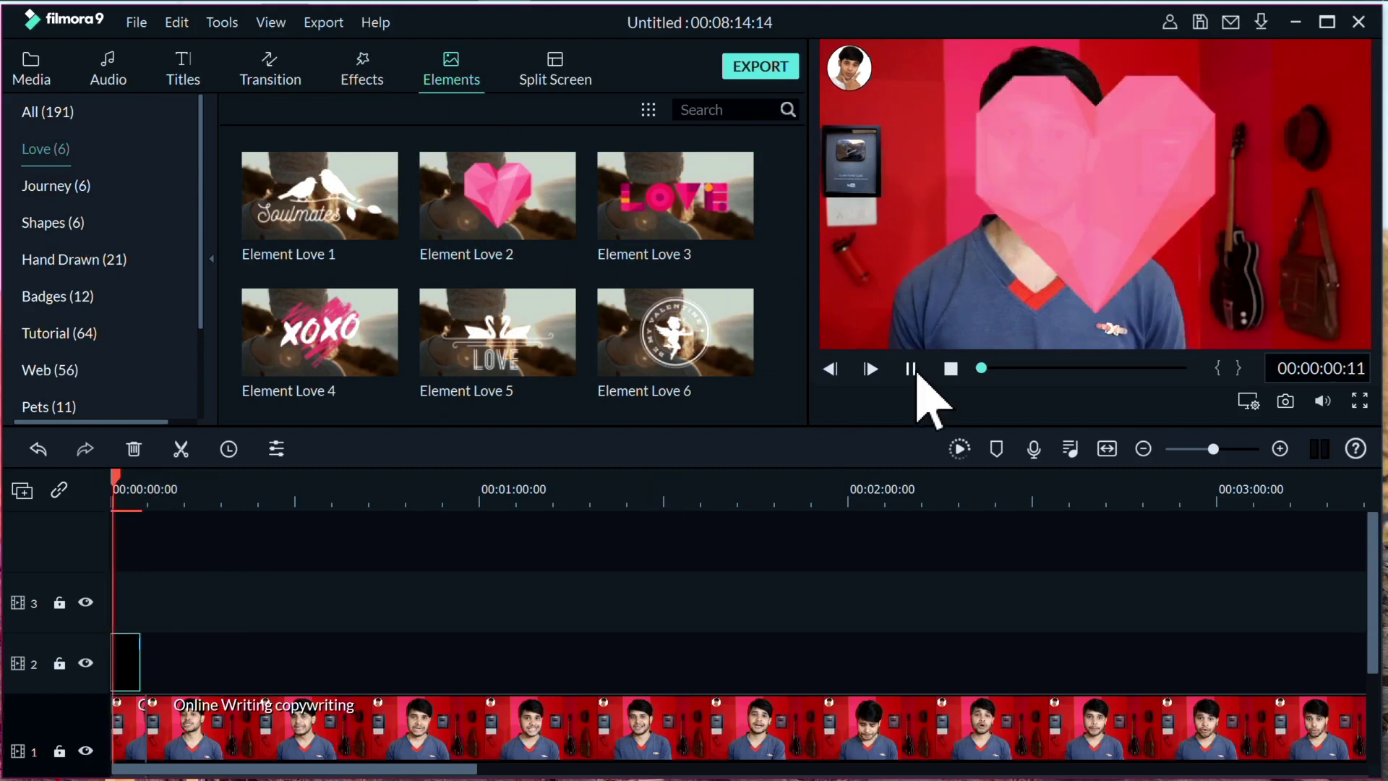
pyautogui.click(910, 369)
pyautogui.click(1098, 230)
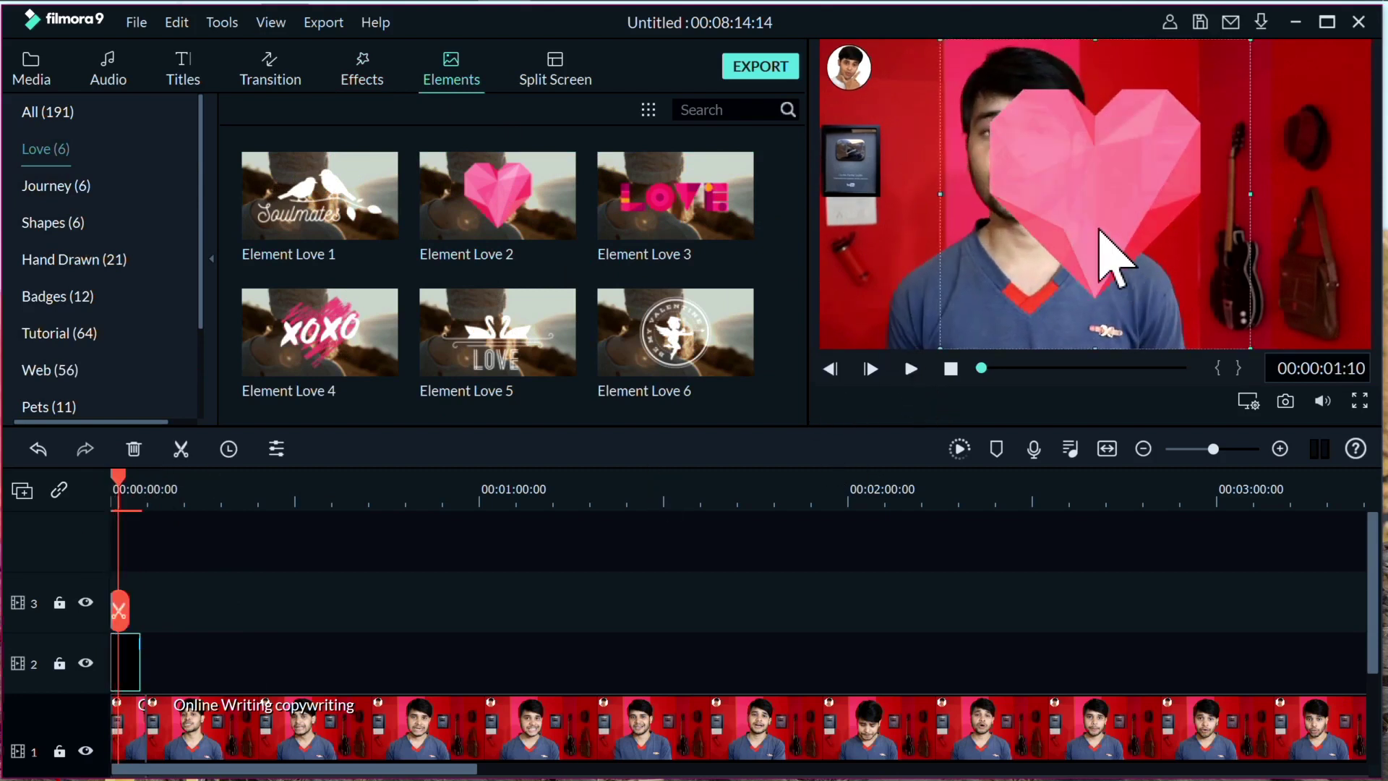
pyautogui.moveTo(941, 41)
pyautogui.mouseDown()
pyautogui.moveTo(1192, 280)
pyautogui.moveTo(851, 313)
pyautogui.mouseUp()
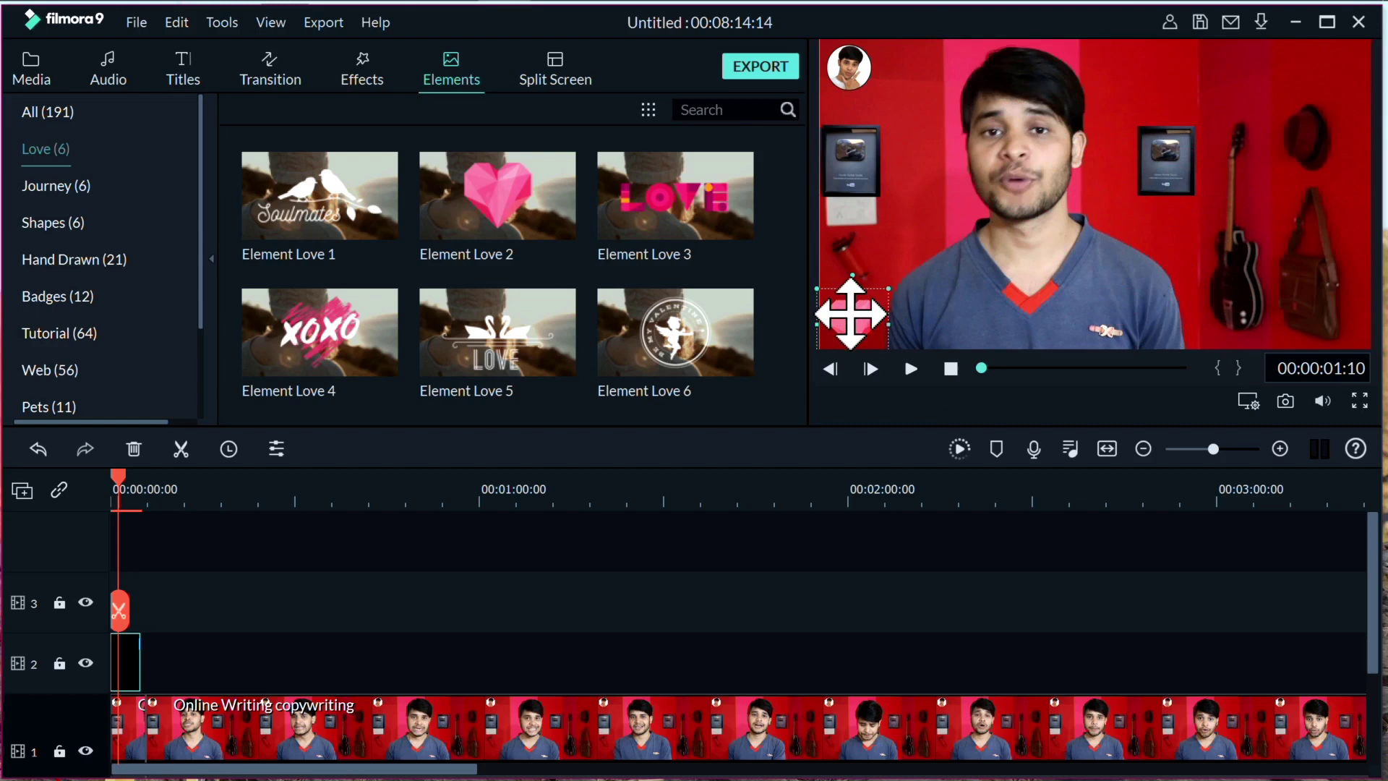
# Step: Browse the Journey, Shapes, Hand Drawn and Badges element categories, then show all elements
pyautogui.click(145, 189)
pyautogui.click(121, 224)
pyautogui.click(122, 260)
pyautogui.click(123, 293)
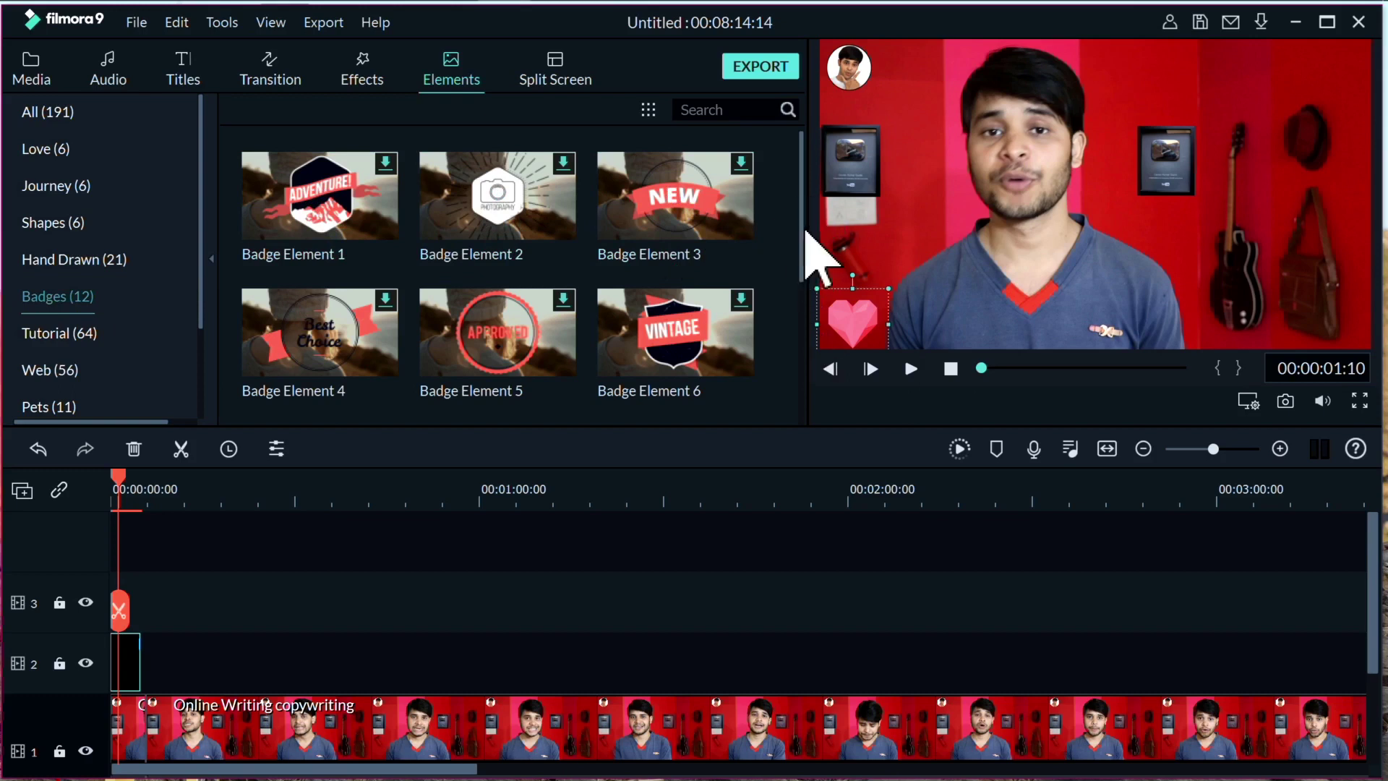
pyautogui.moveTo(812, 263); pyautogui.dragTo(800, 196)
pyautogui.click(61, 118)
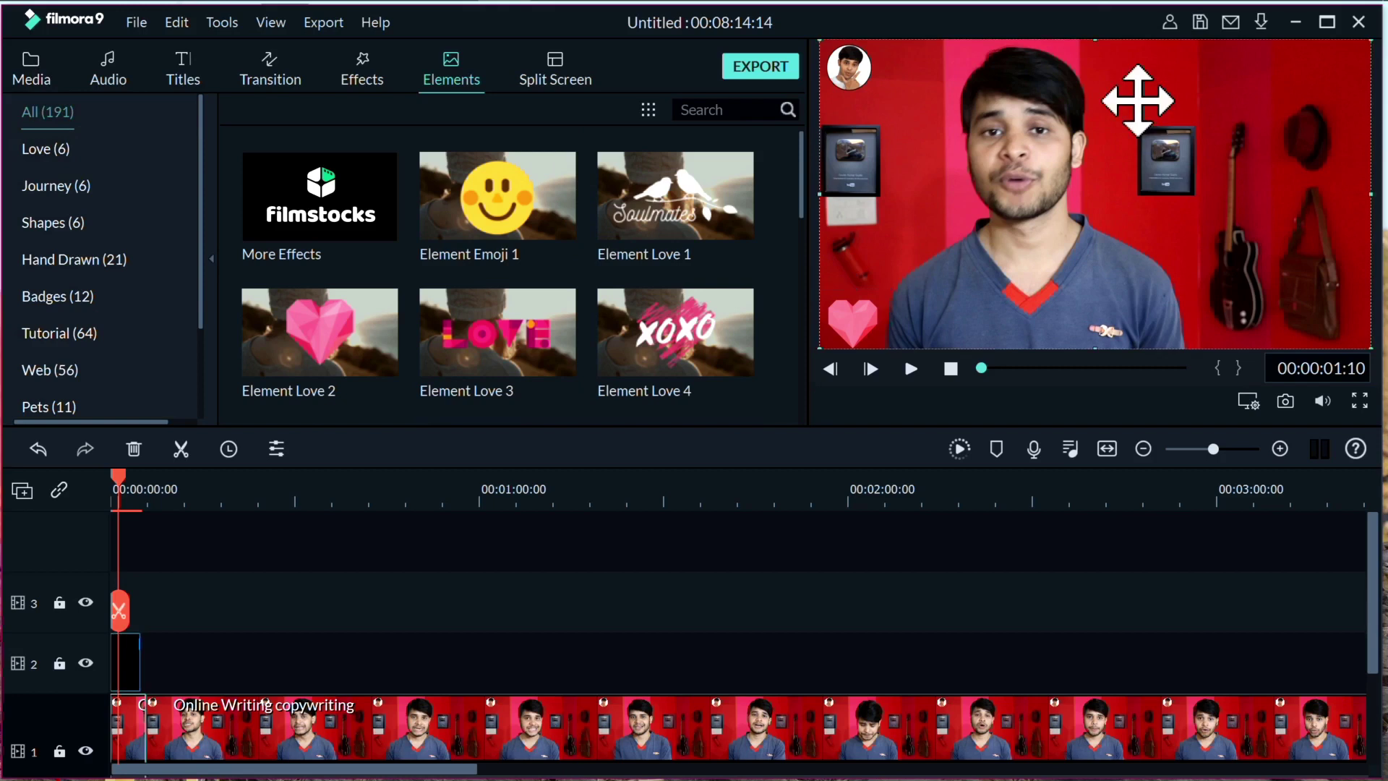
pyautogui.click(276, 448)
# Step: Warm the main clip's White Balance temperature in Advanced Color Correction
pyautogui.click(294, 725)
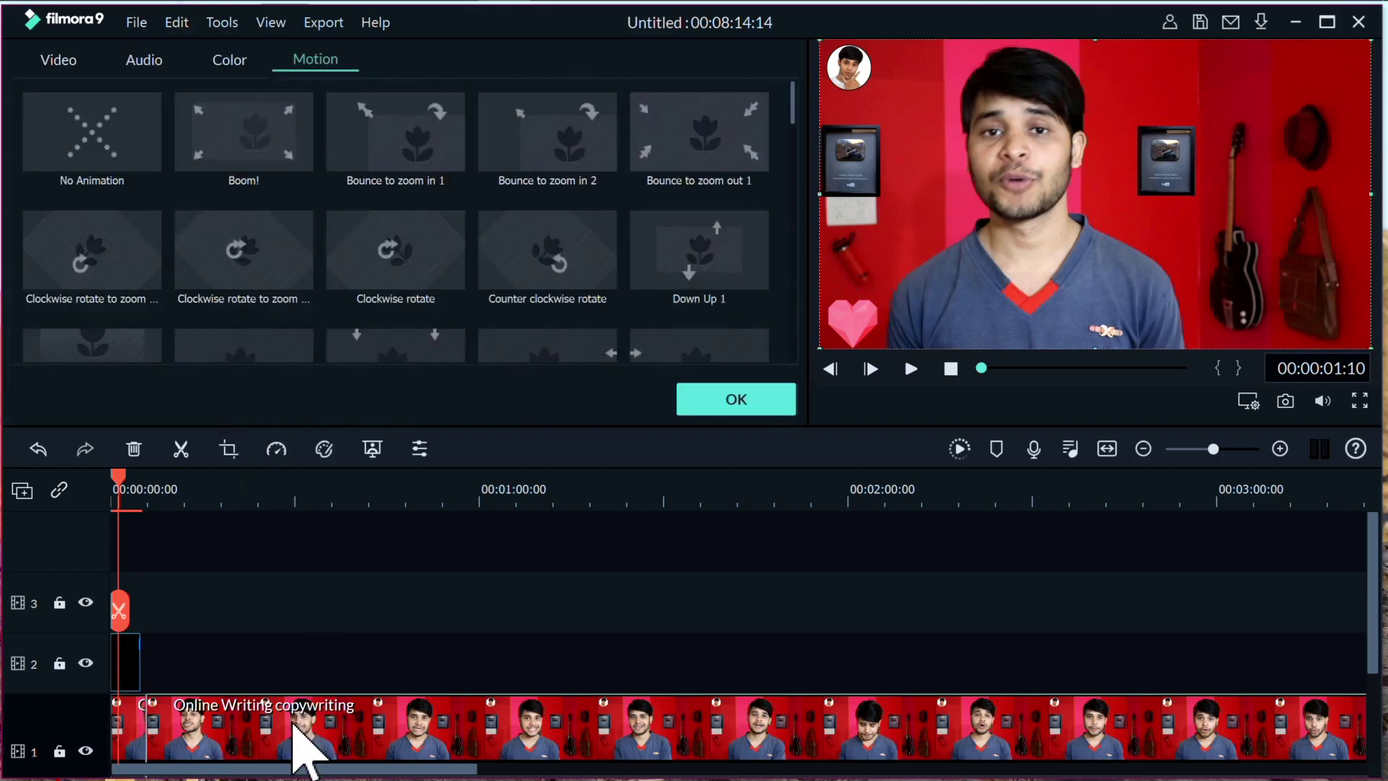
pyautogui.click(251, 490)
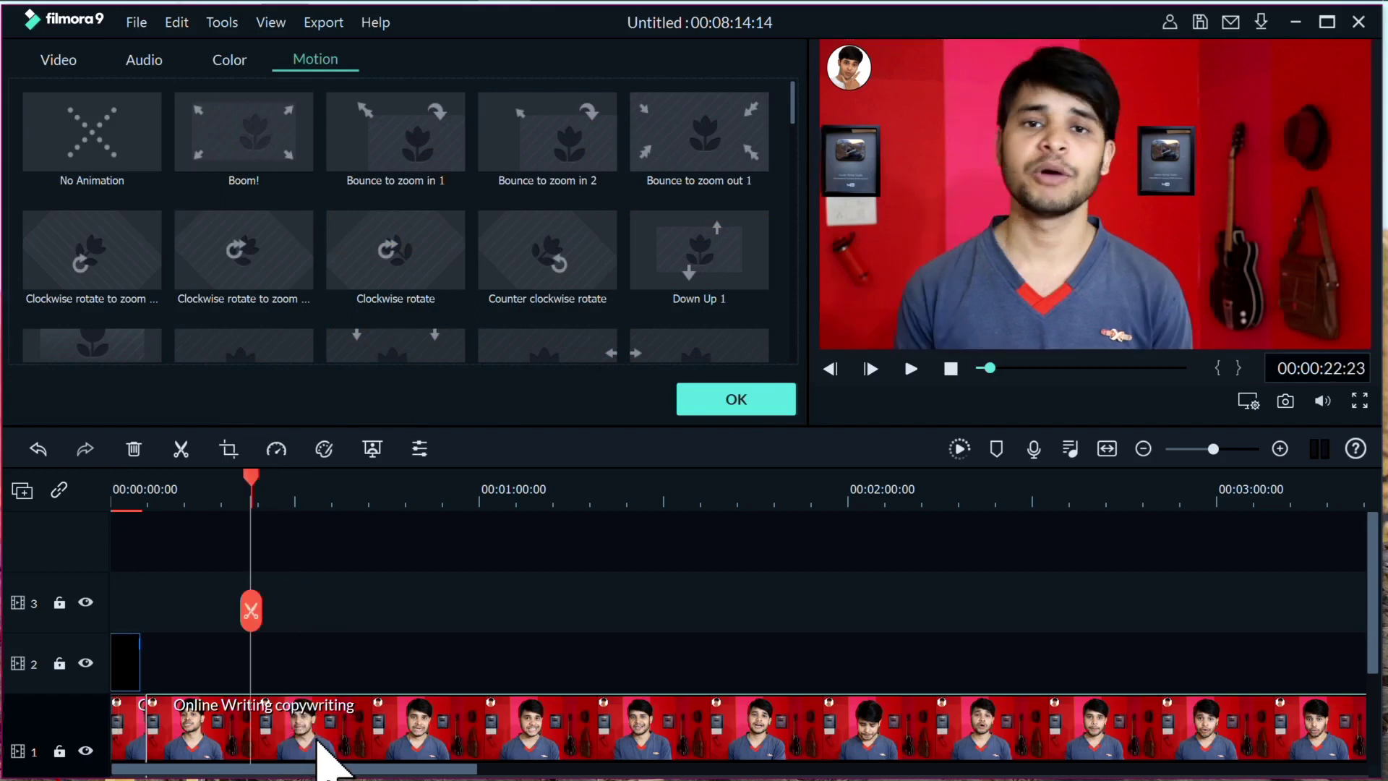
pyautogui.click(324, 449)
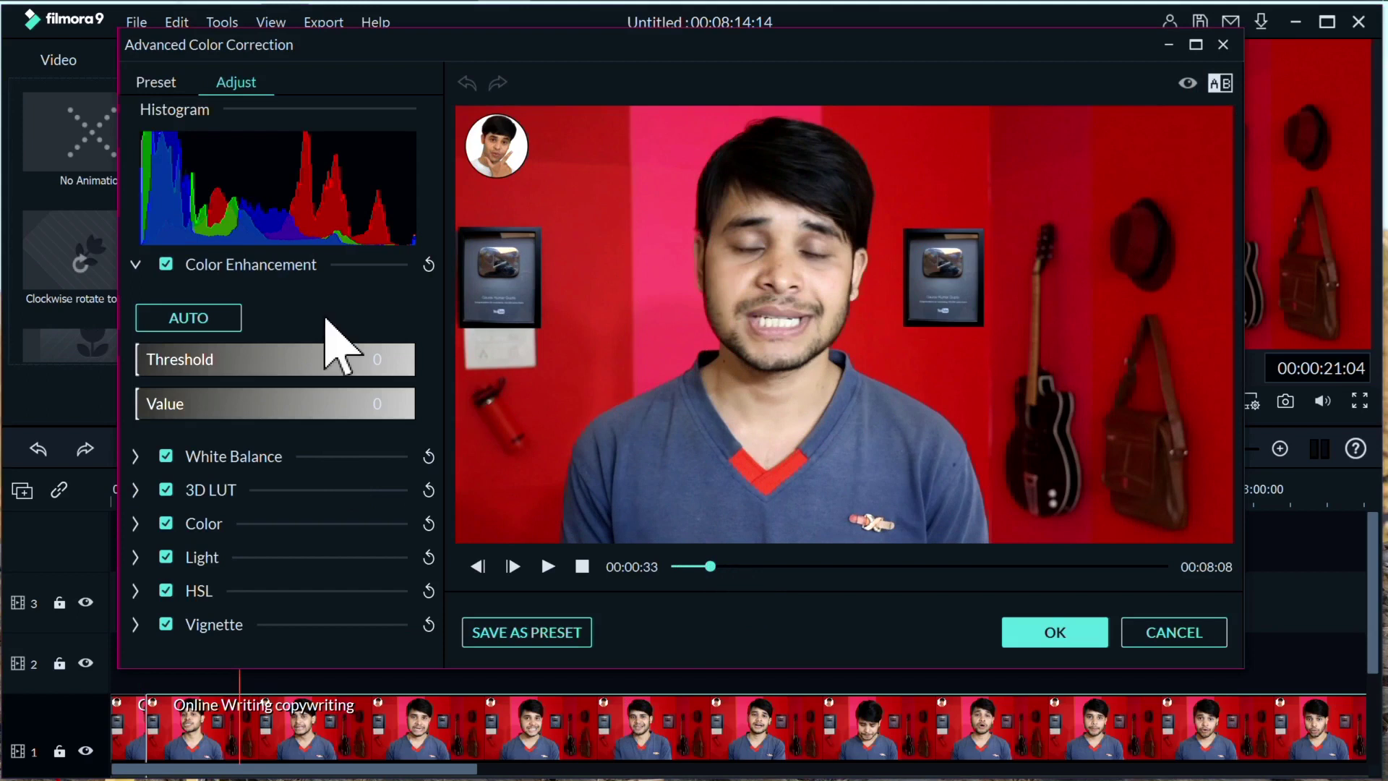
pyautogui.click(136, 457)
pyautogui.moveTo(275, 510)
pyautogui.mouseDown()
pyautogui.moveTo(391, 506)
pyautogui.moveTo(301, 512)
pyautogui.mouseUp()
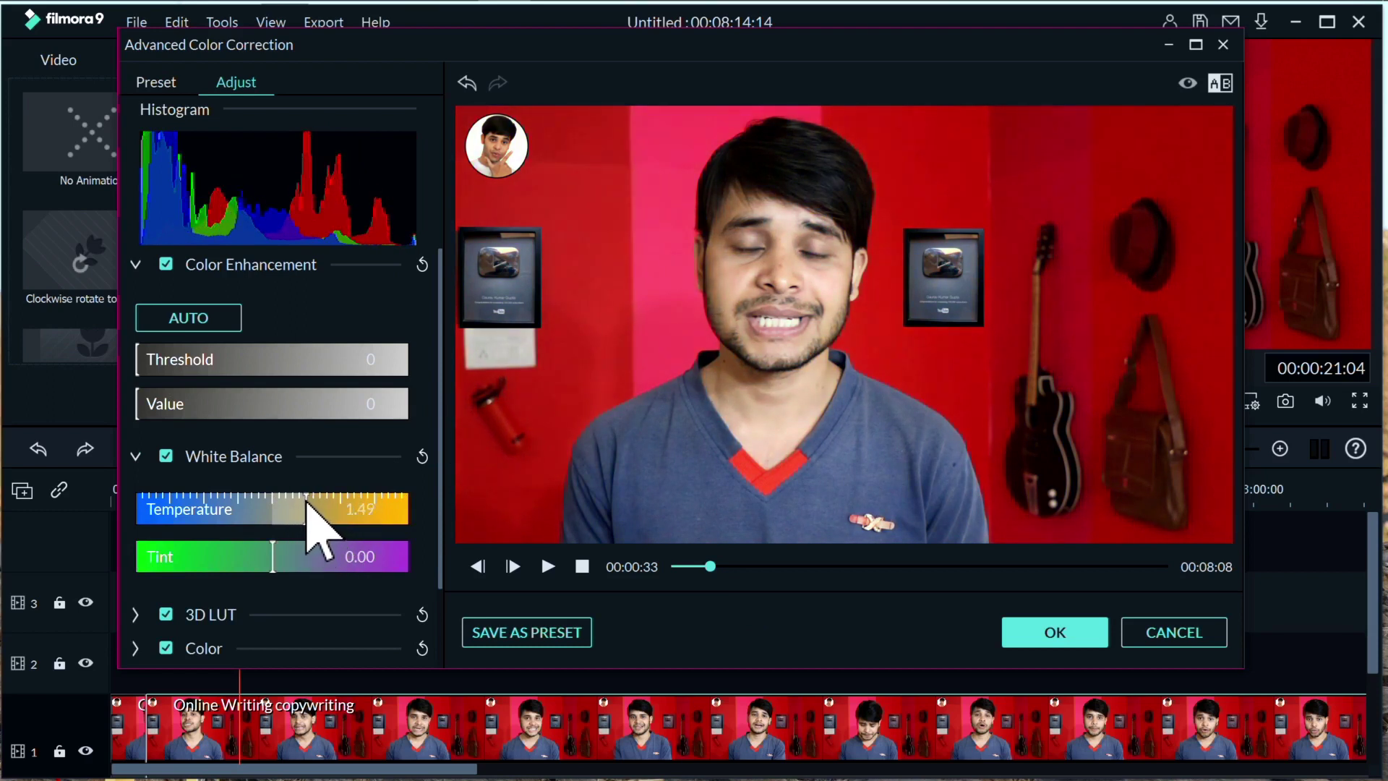
pyautogui.moveTo(298, 503)
pyautogui.mouseDown()
pyautogui.moveTo(340, 499)
pyautogui.moveTo(282, 502)
pyautogui.moveTo(359, 498)
pyautogui.mouseUp()
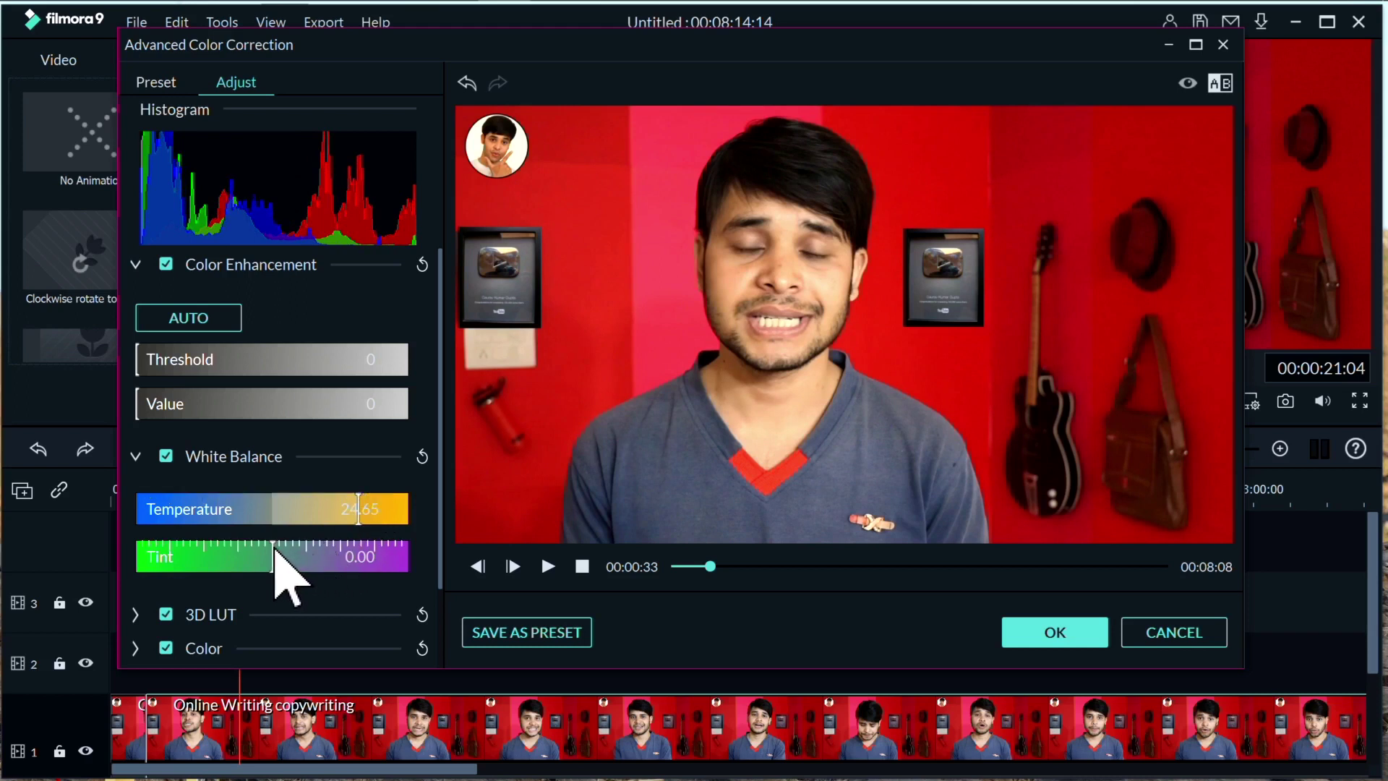
pyautogui.click(135, 456)
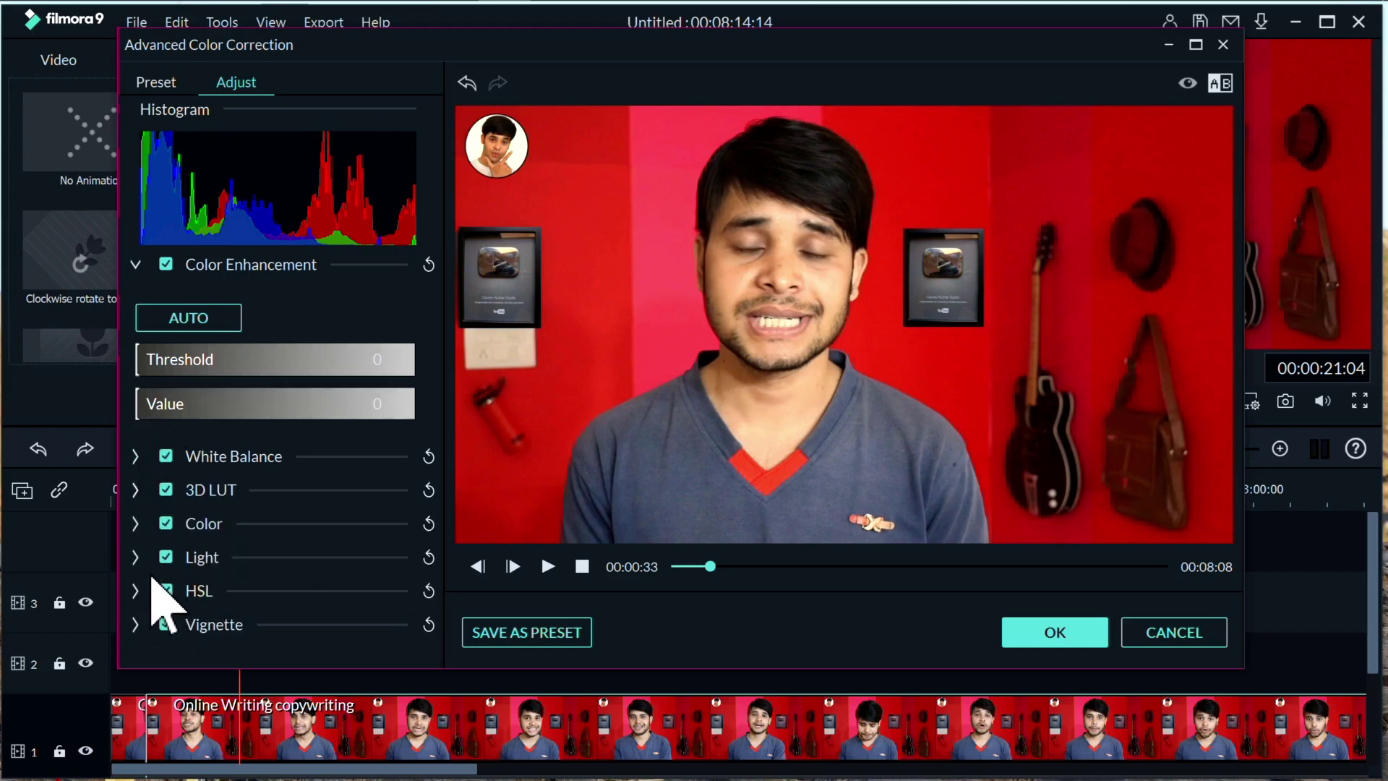
# Step: Raise the clip's brightness to 29 and lower its contrast to -40
pyautogui.click(136, 525)
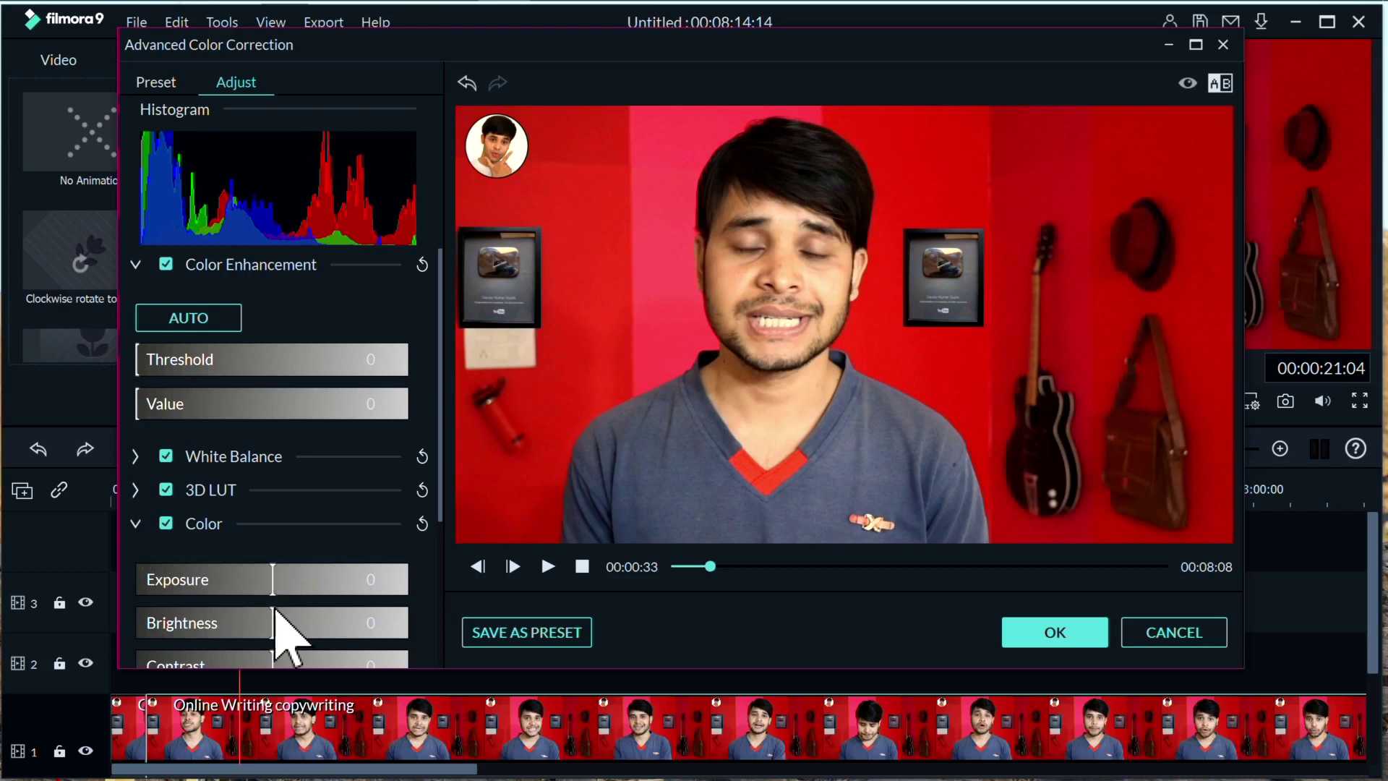
pyautogui.moveTo(274, 621); pyautogui.dragTo(312, 616)
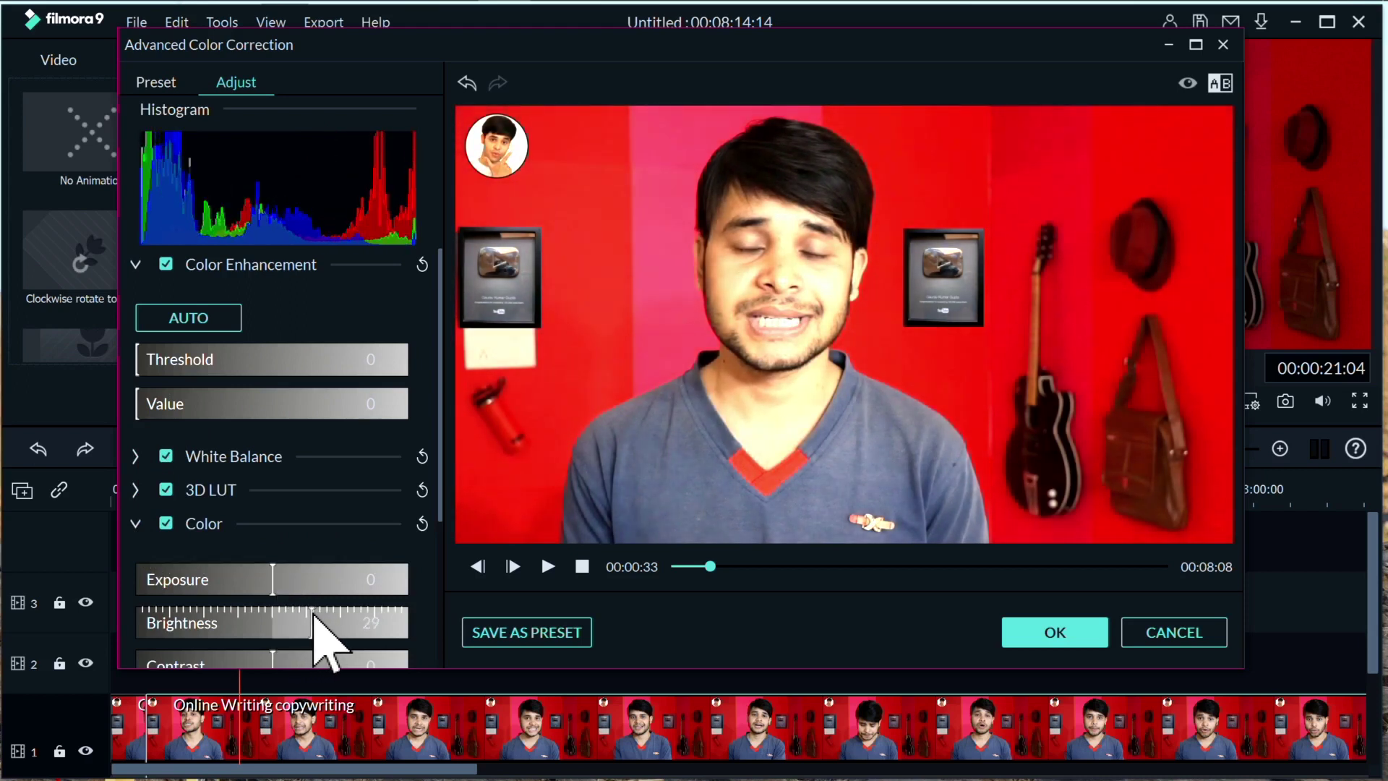
pyautogui.moveTo(442, 497); pyautogui.dragTo(443, 566)
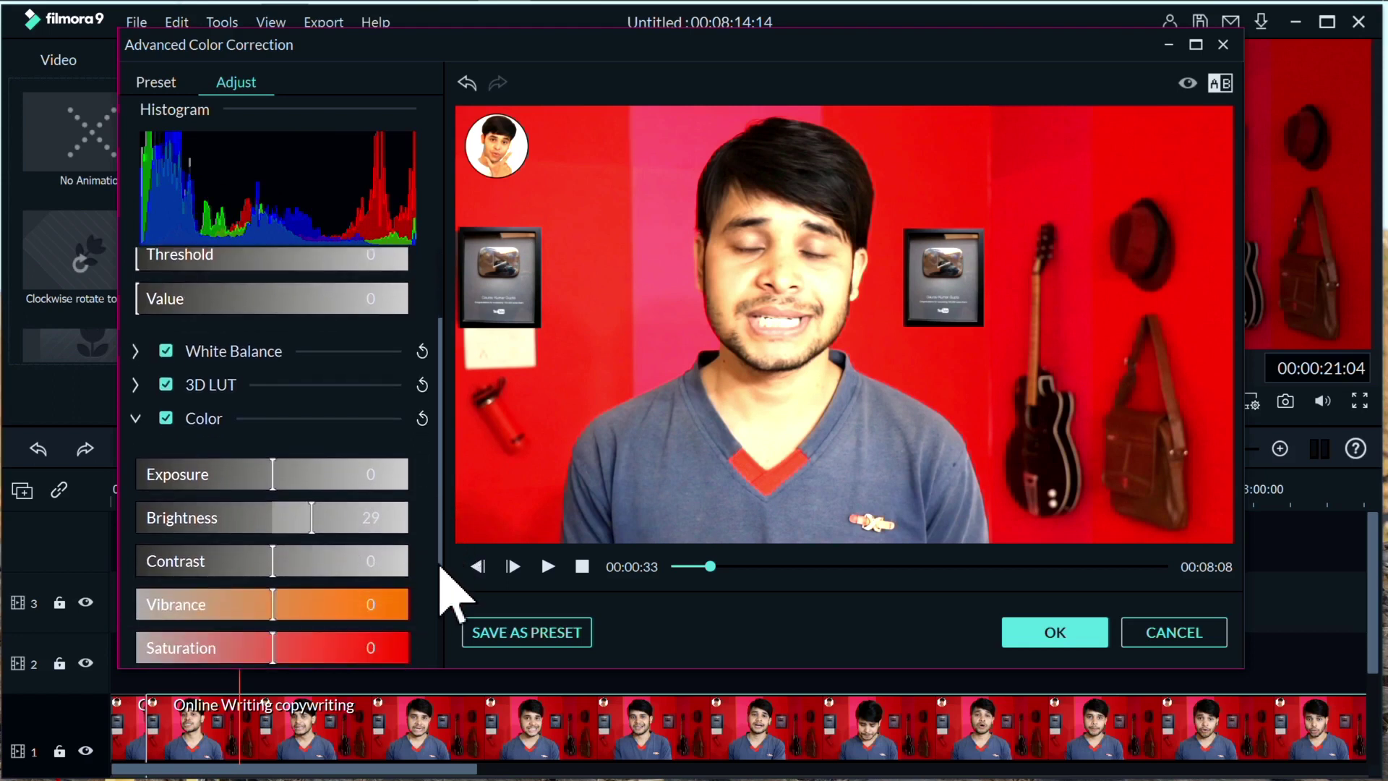
pyautogui.moveTo(274, 568)
pyautogui.mouseDown()
pyautogui.moveTo(367, 569)
pyautogui.moveTo(218, 567)
pyautogui.mouseUp()
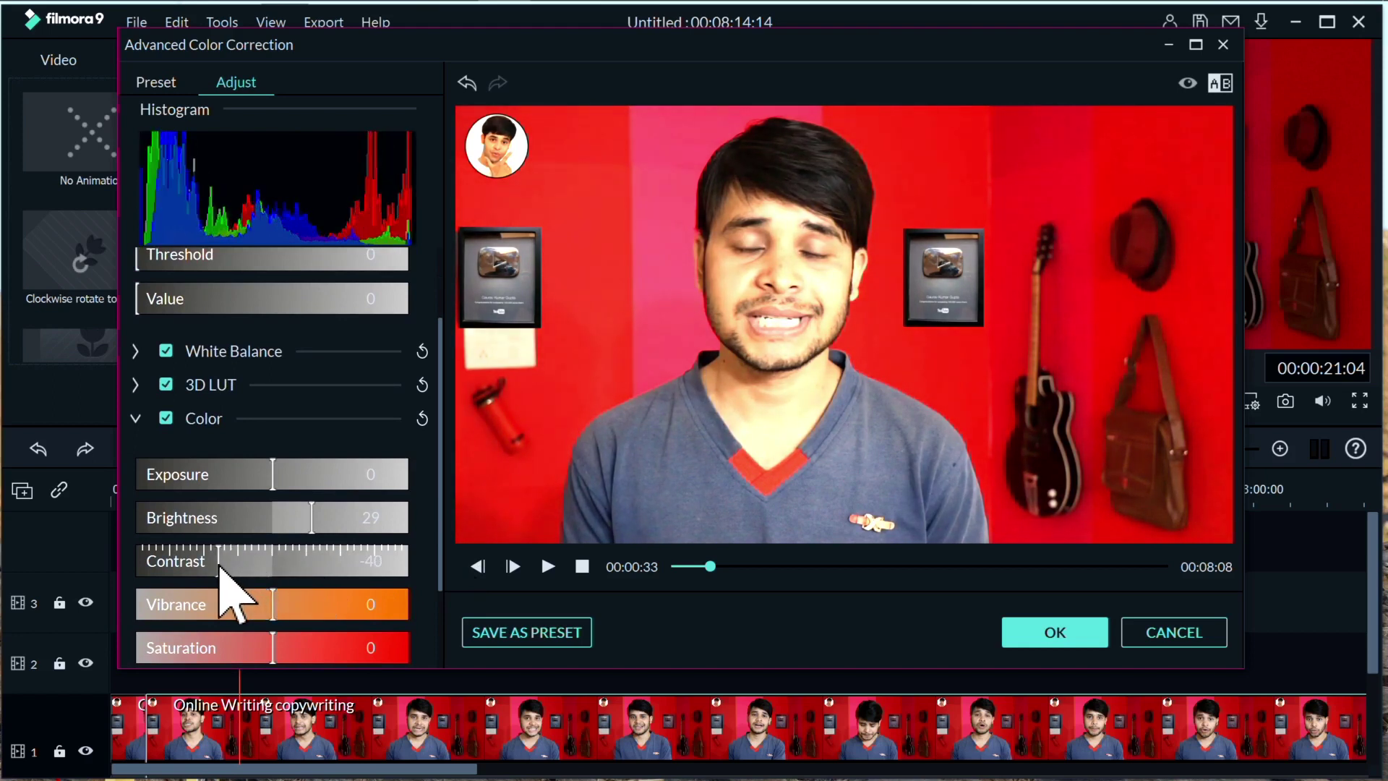
pyautogui.click(135, 419)
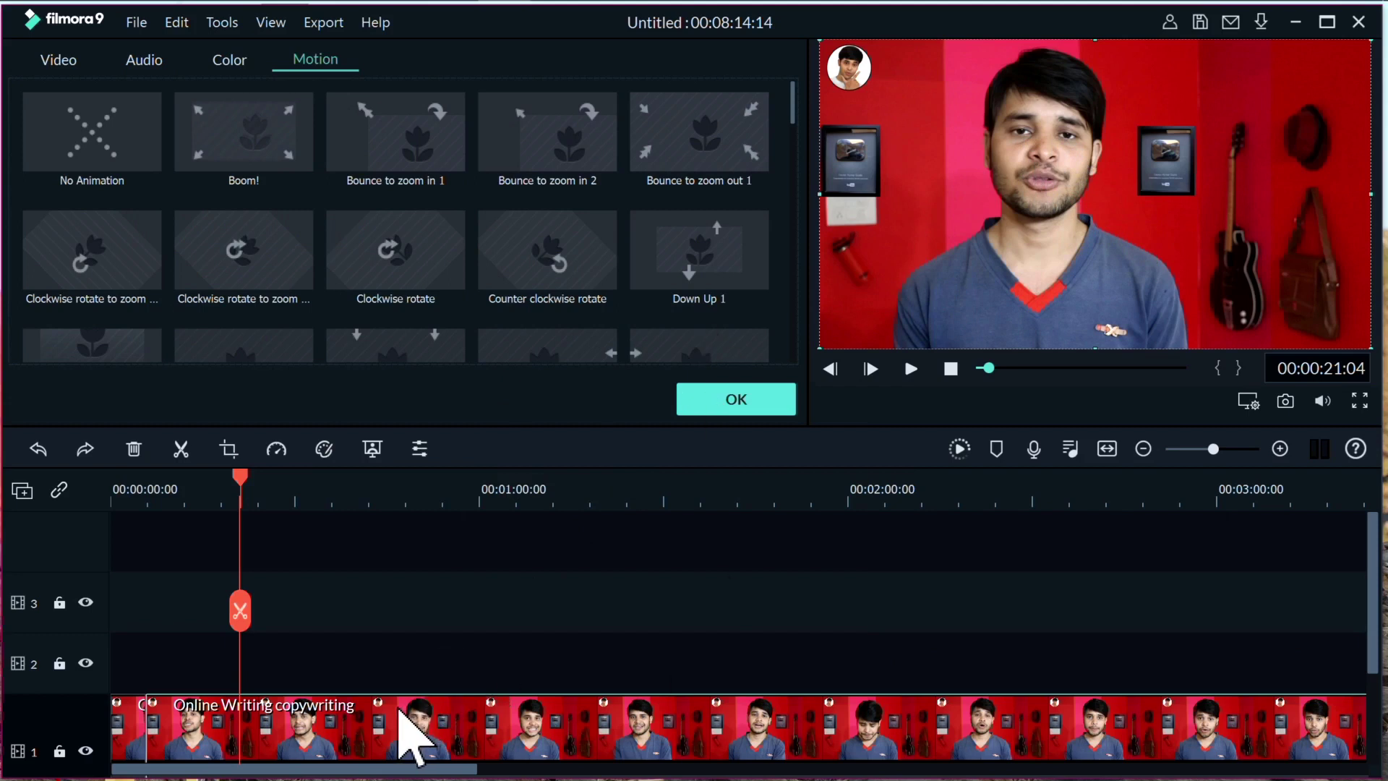
# Step: Delete the clip after the split, leaving a 5-second project, and close the settings
pyautogui.click(134, 448)
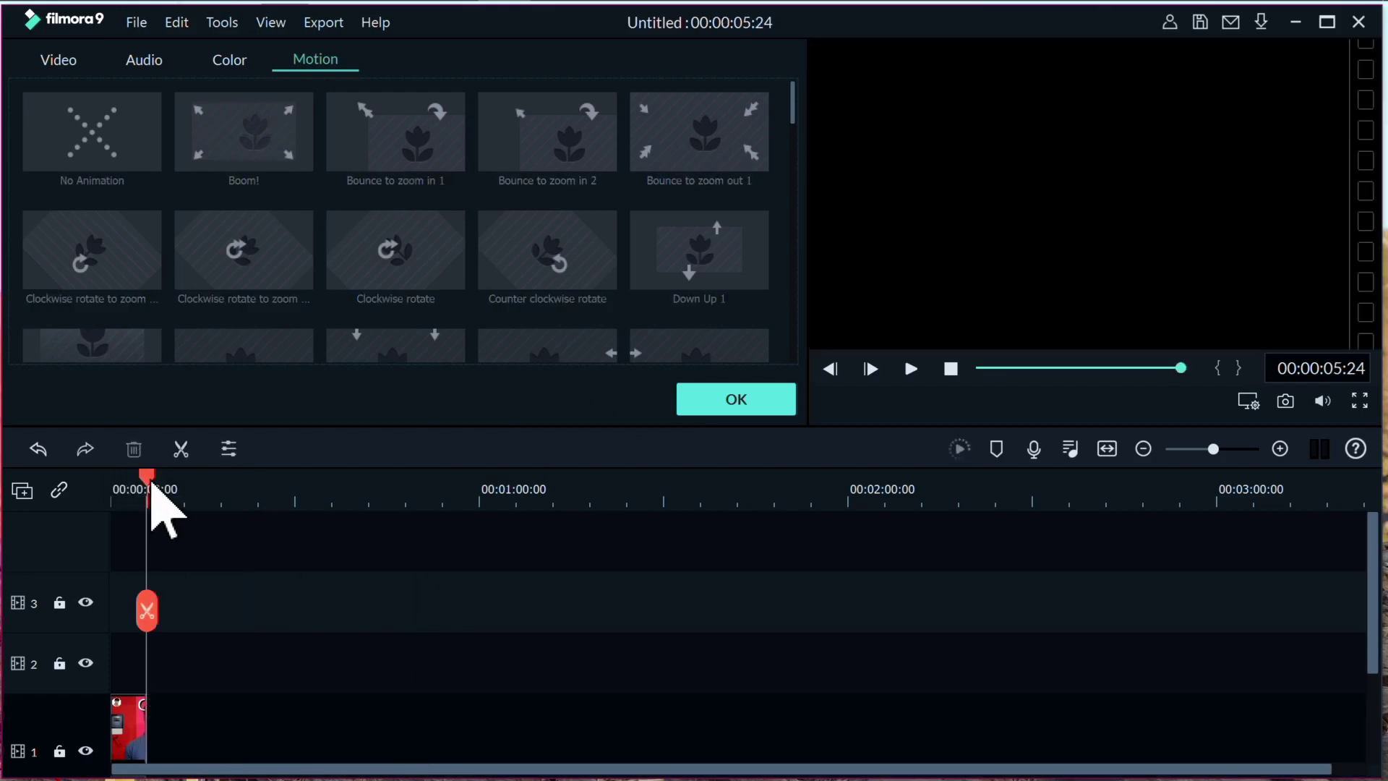
pyautogui.moveTo(149, 486); pyautogui.dragTo(112, 489)
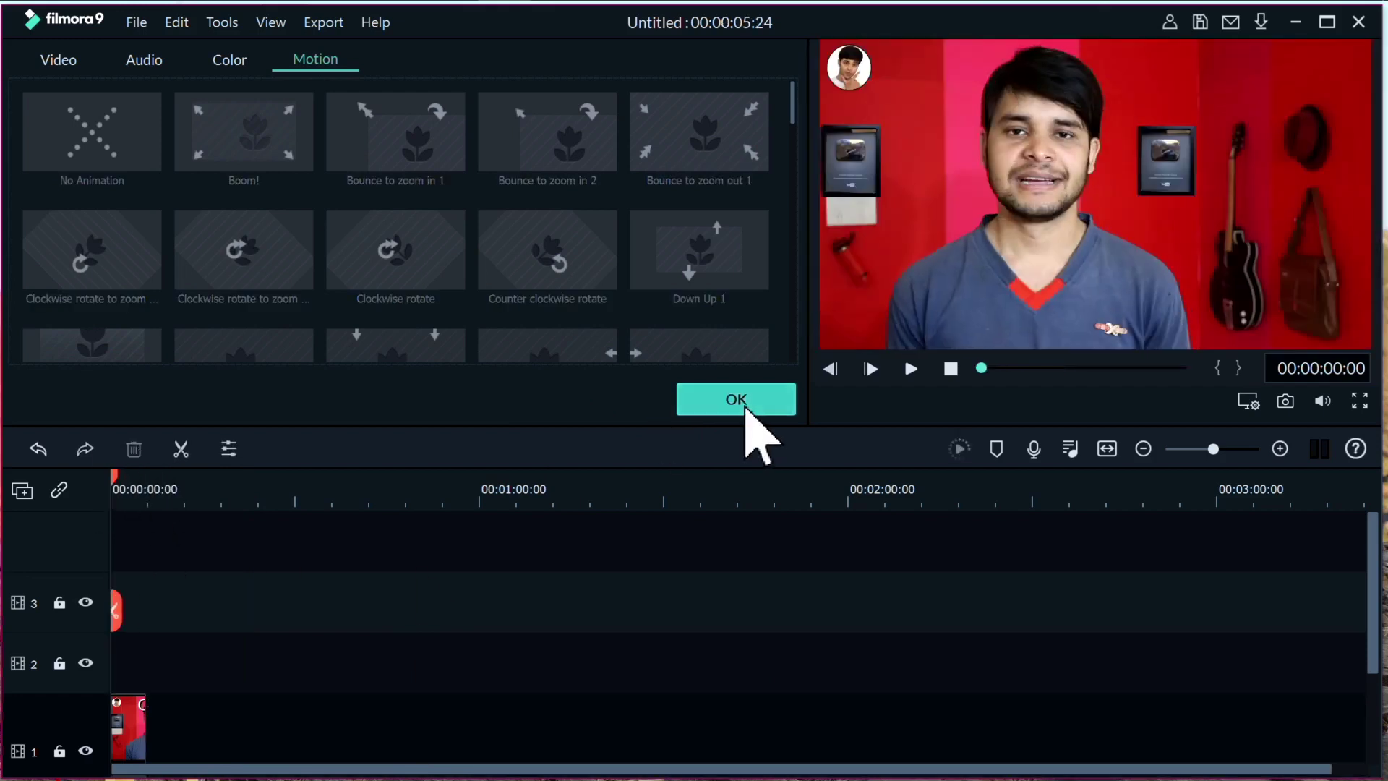
pyautogui.click(736, 399)
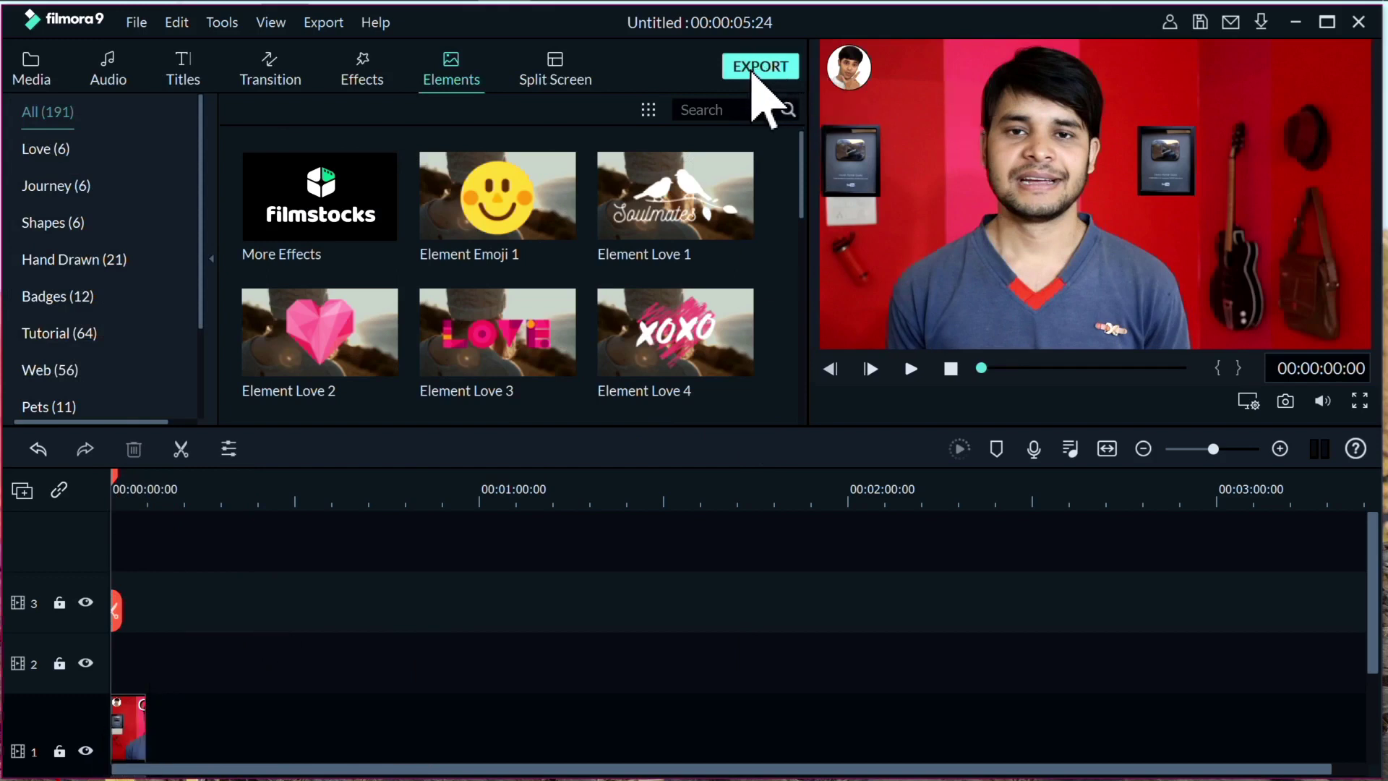
# Step: Export the project locally as My Video.mp4, MP4 at 1920x1080 and 25 fps
pyautogui.click(751, 70)
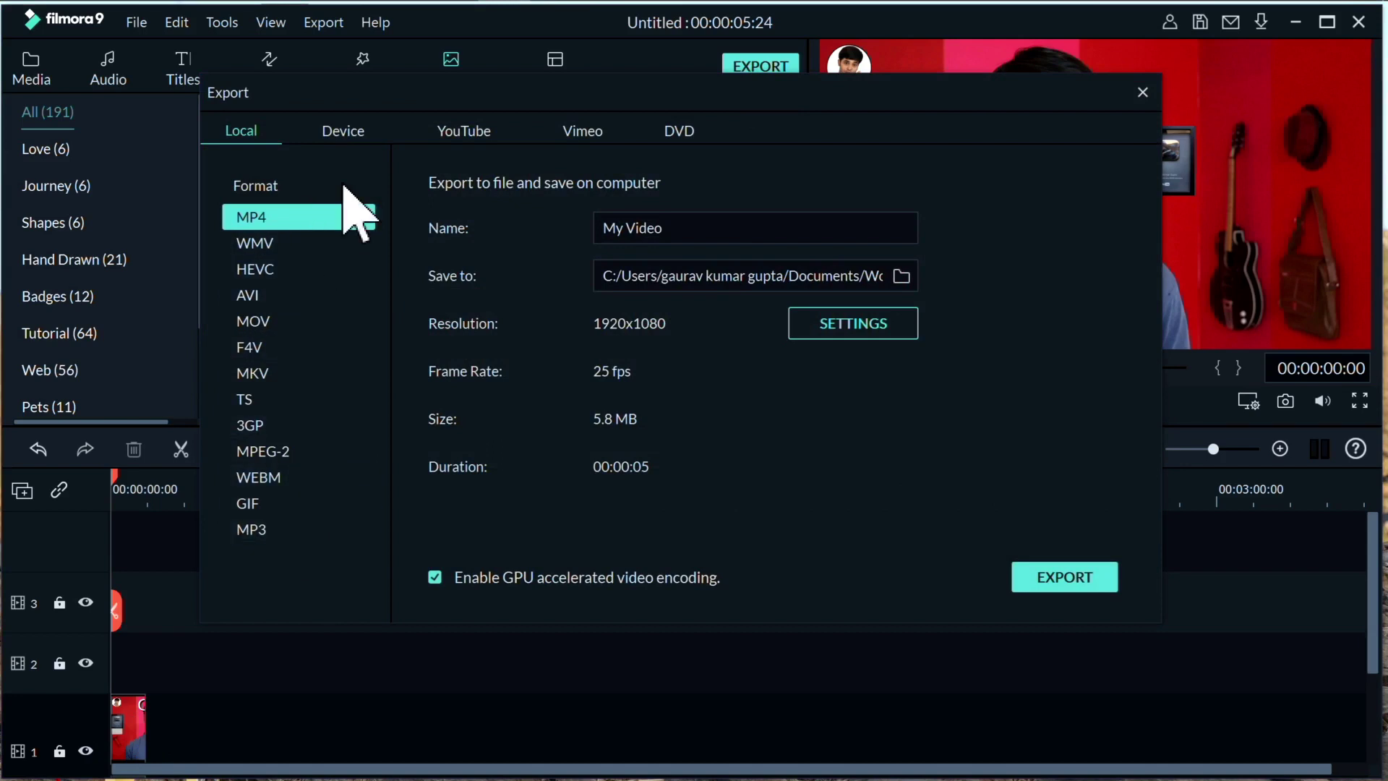
pyautogui.click(345, 136)
pyautogui.click(455, 137)
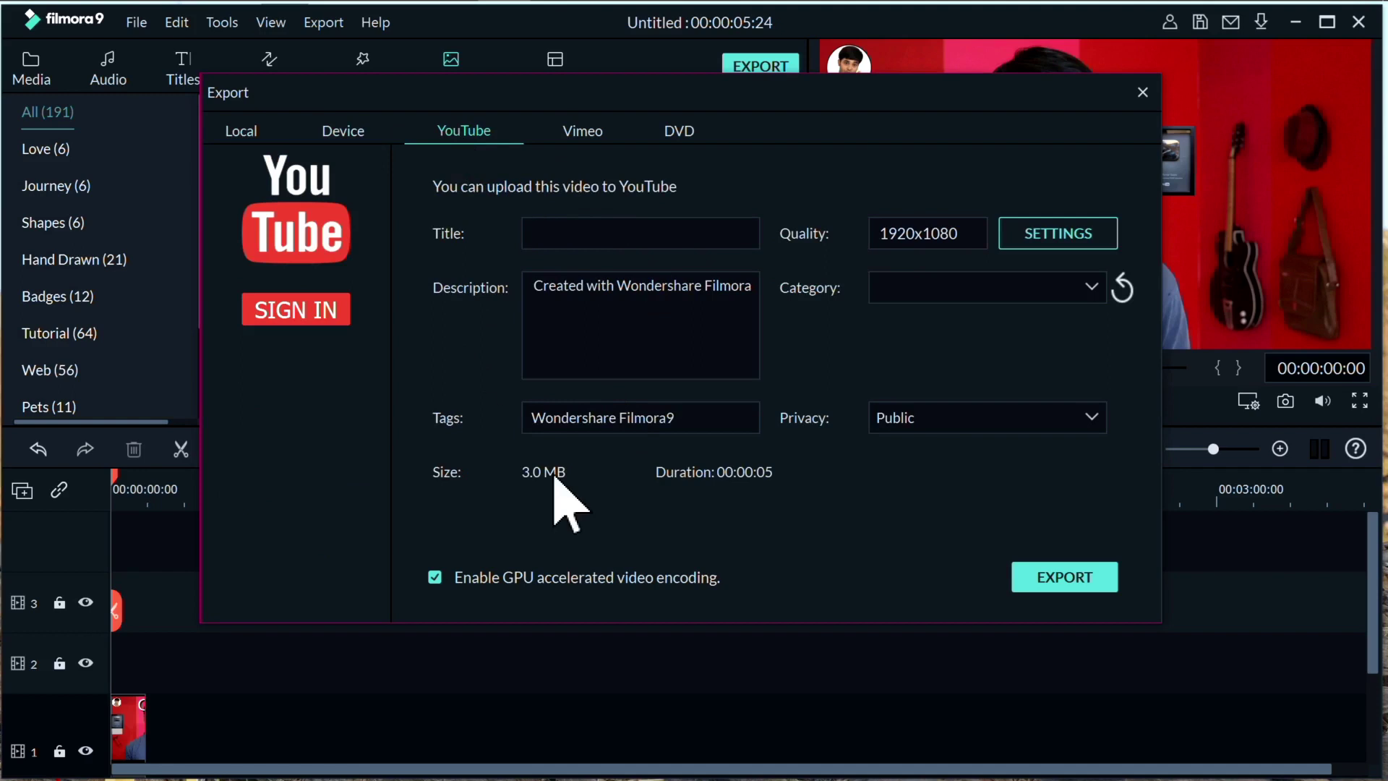
pyautogui.click(586, 138)
pyautogui.click(686, 137)
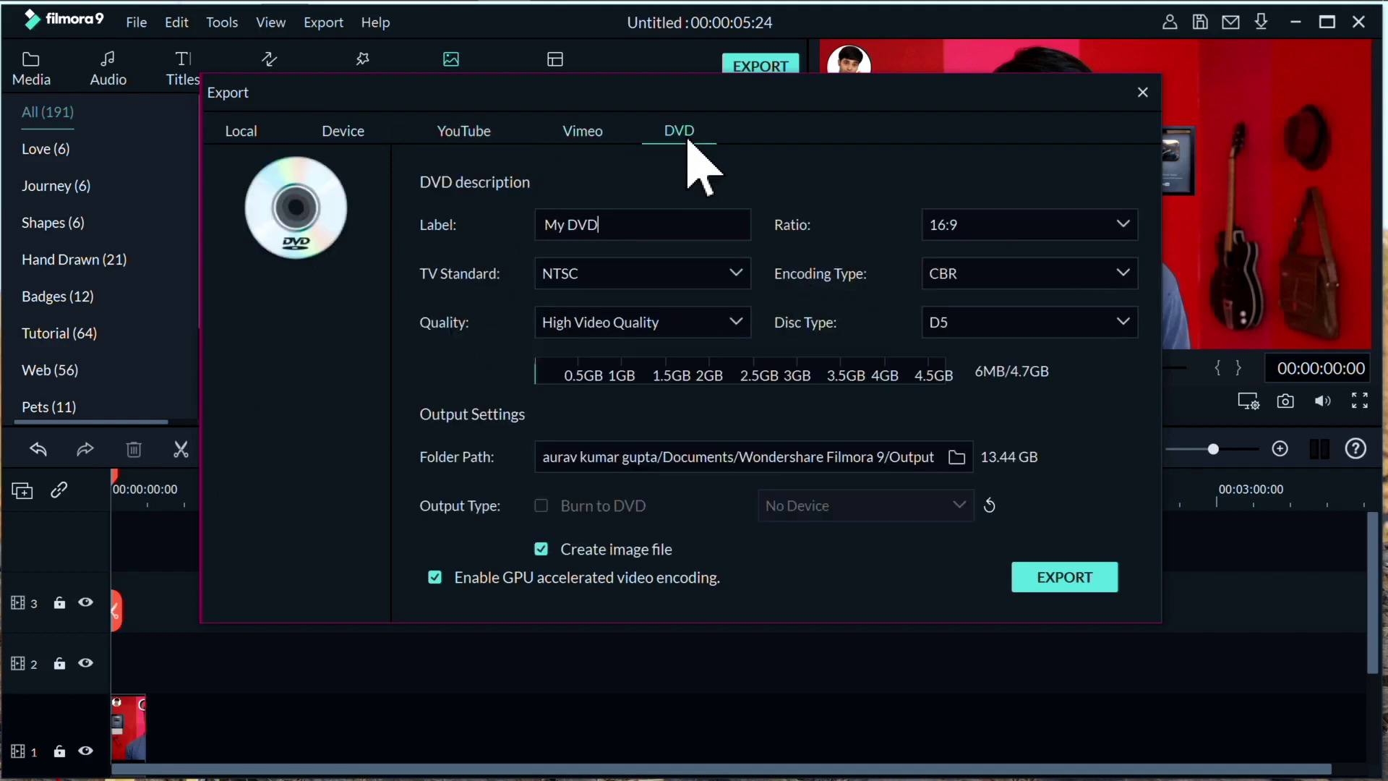
pyautogui.click(250, 138)
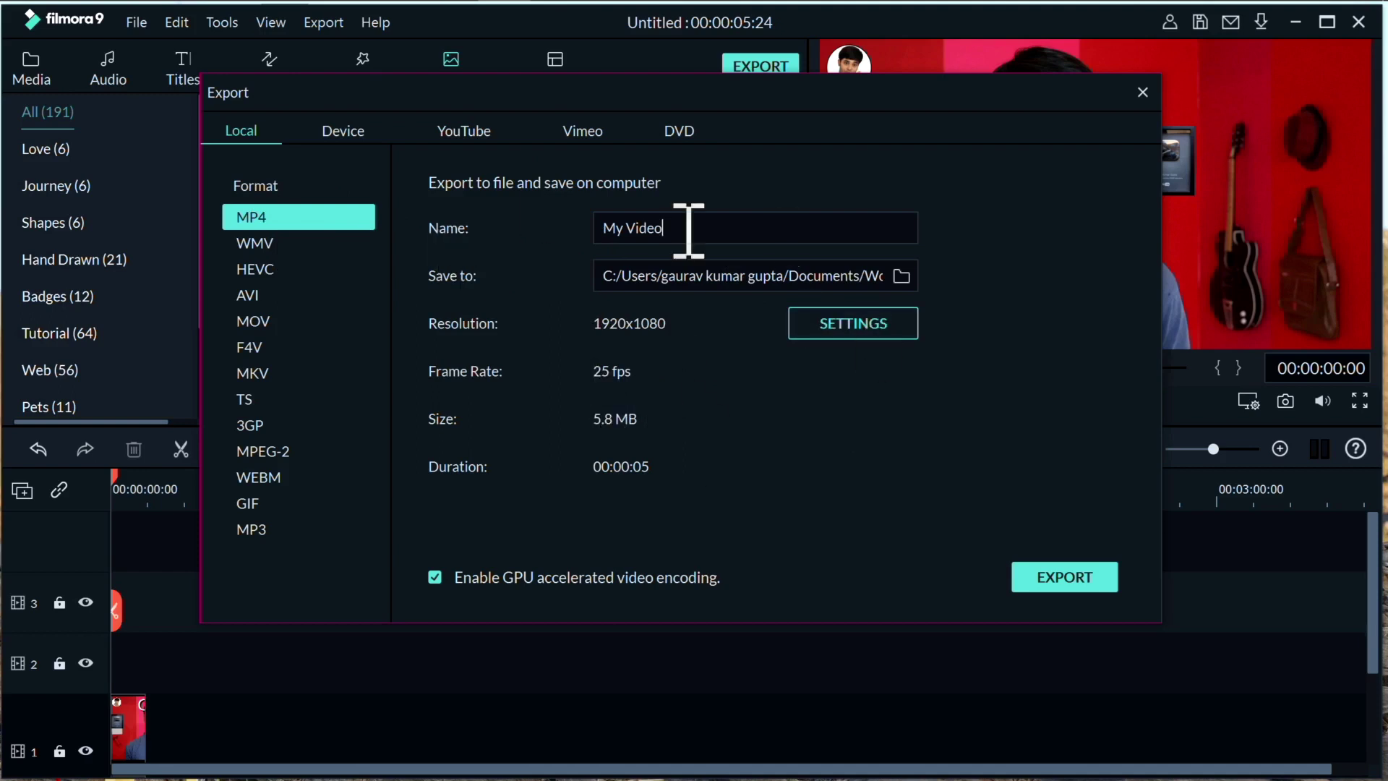
pyautogui.click(1093, 587)
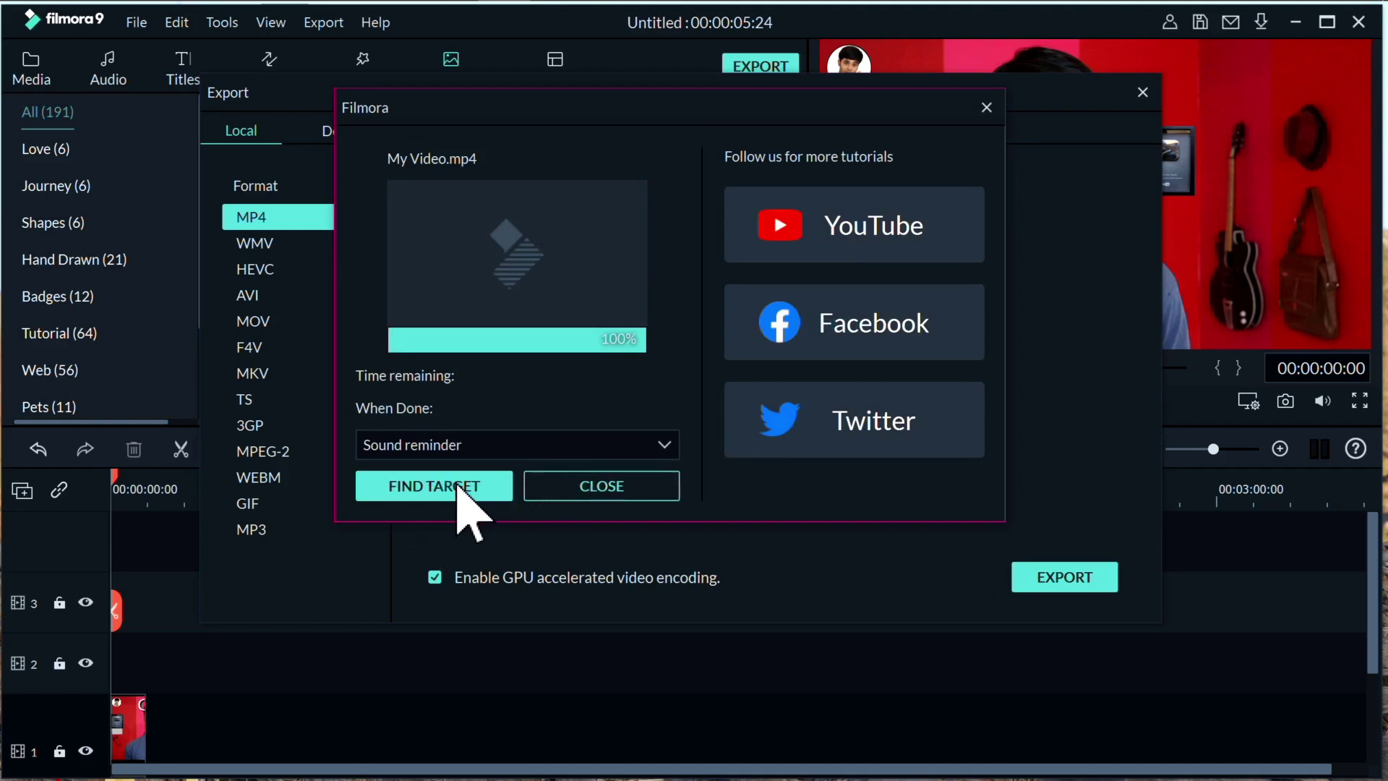
pyautogui.click(458, 488)
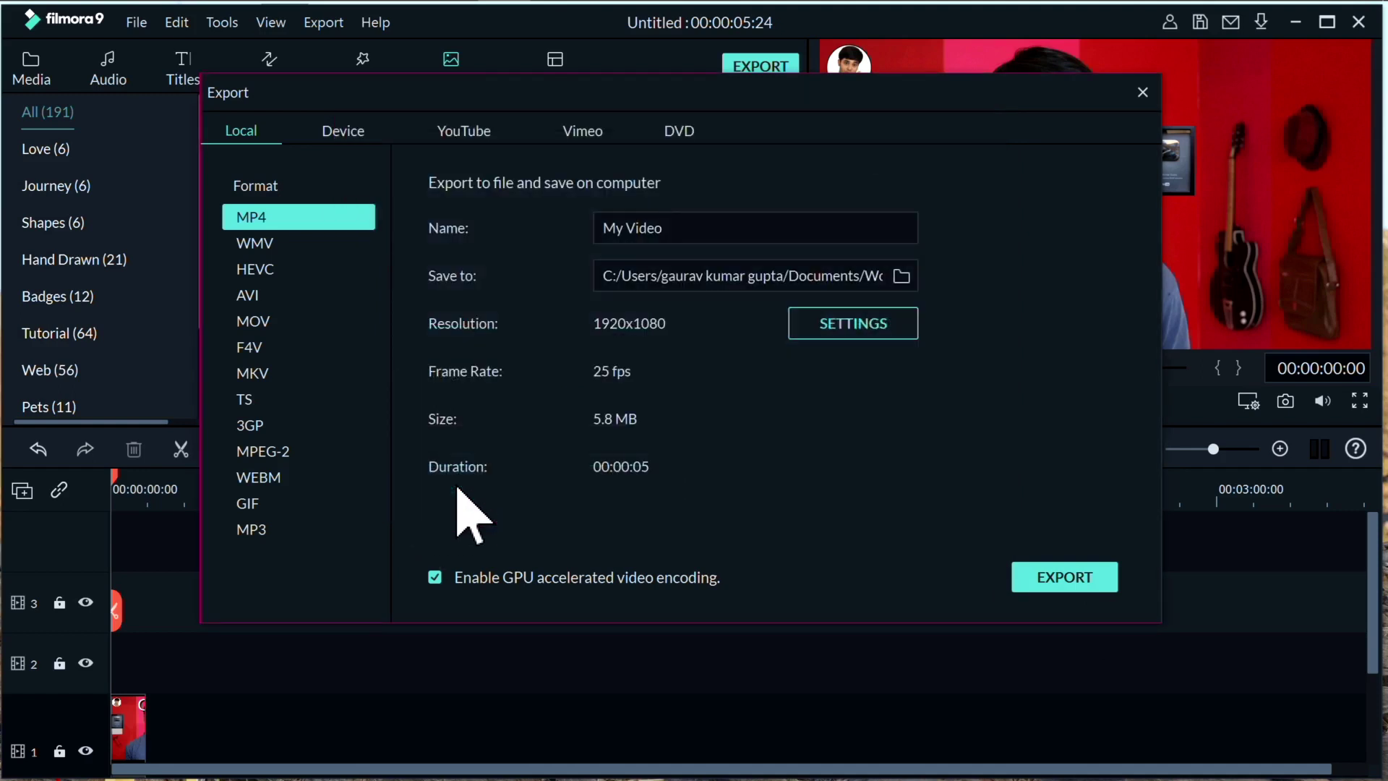